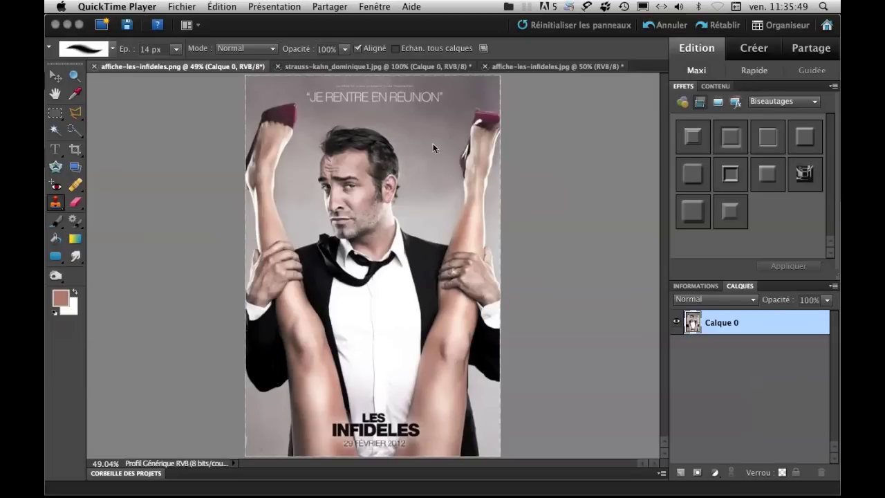
# Look through the portrait photo and the poster png and jpg documents.
pyautogui.click(369, 66)
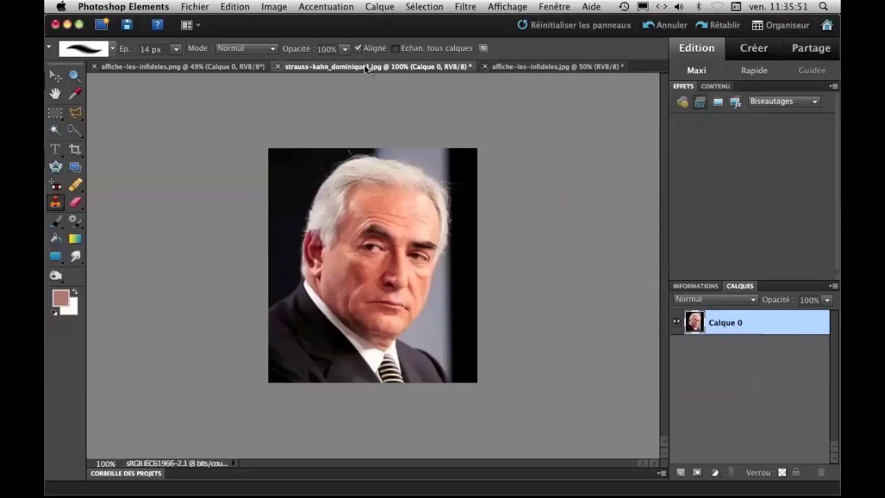
pyautogui.click(228, 67)
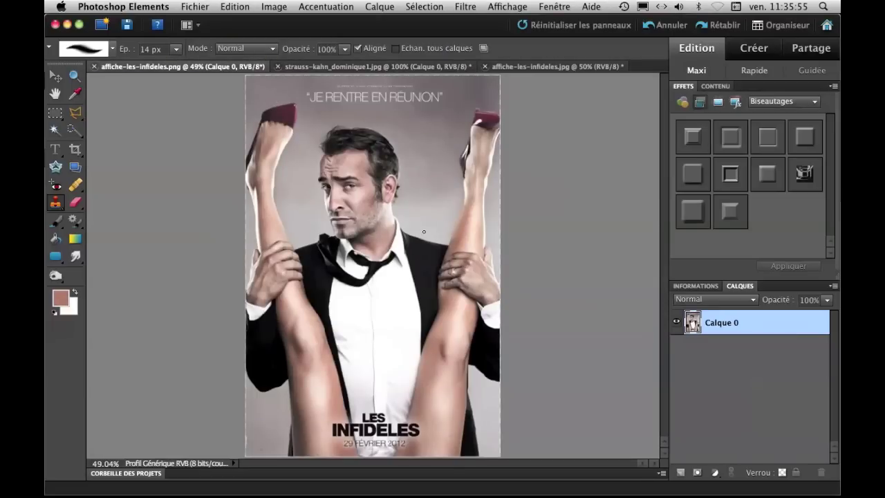
pyautogui.click(550, 67)
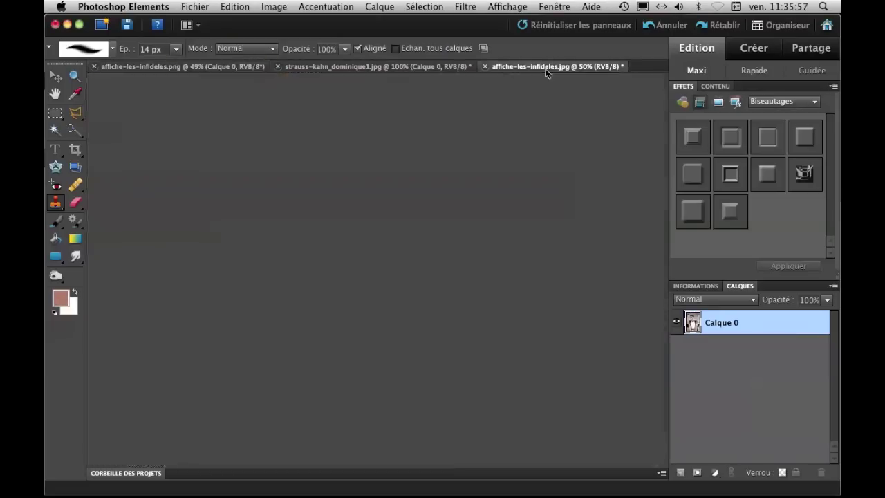
pyautogui.click(219, 67)
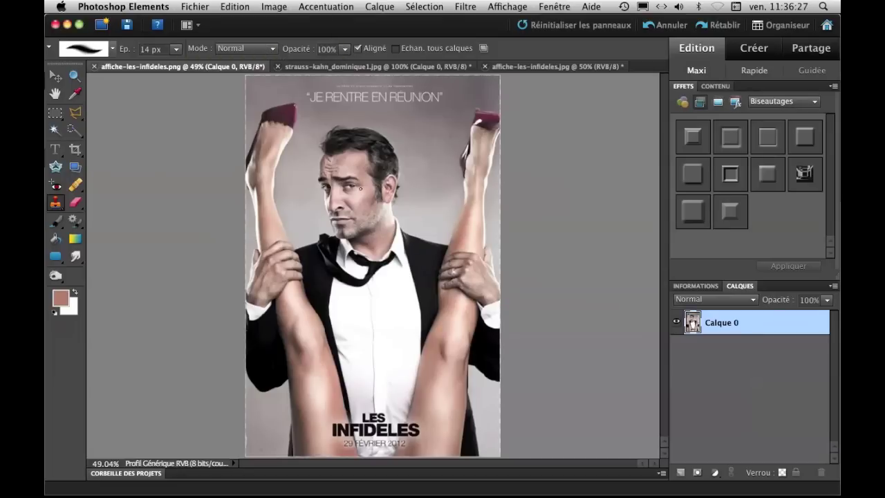
# Flip the portrait horizontally with Image > Rotation > Symétrie axe horizontal.
pyautogui.click(298, 69)
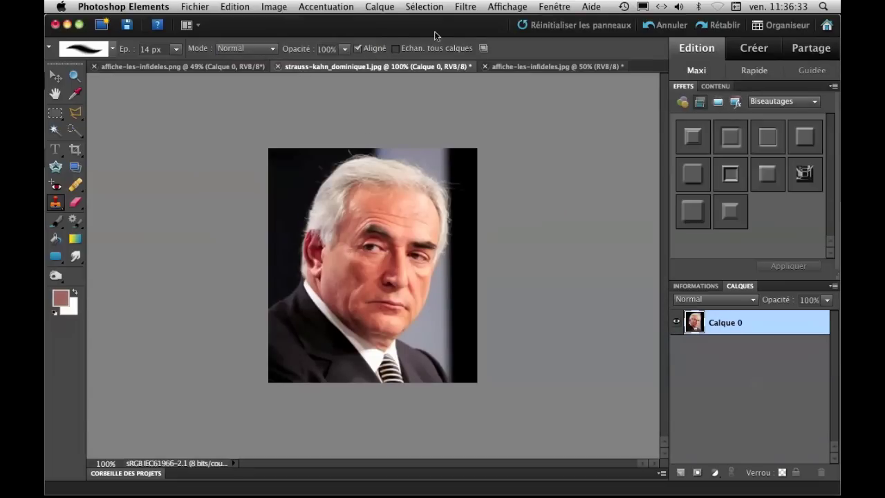
pyautogui.click(275, 8)
pyautogui.moveTo(290, 22)
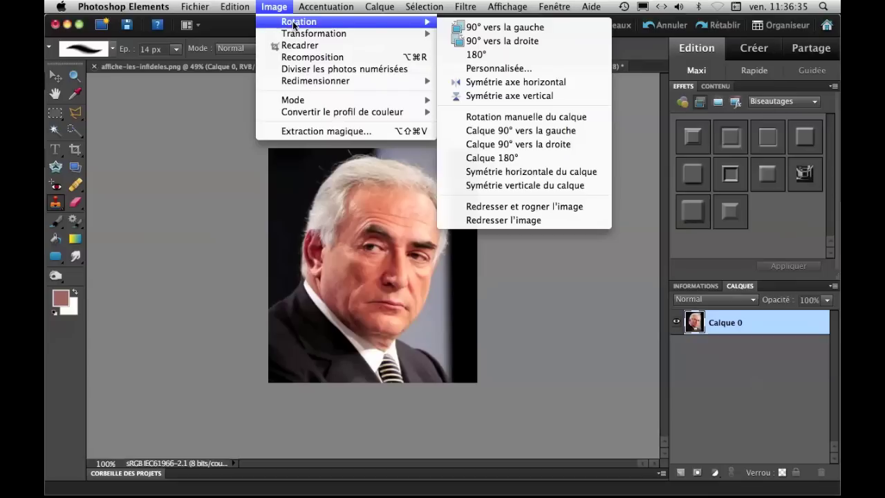
pyautogui.click(539, 82)
# Compare the flipped portrait's facing direction against the poster.
pyautogui.click(248, 67)
pyautogui.click(304, 67)
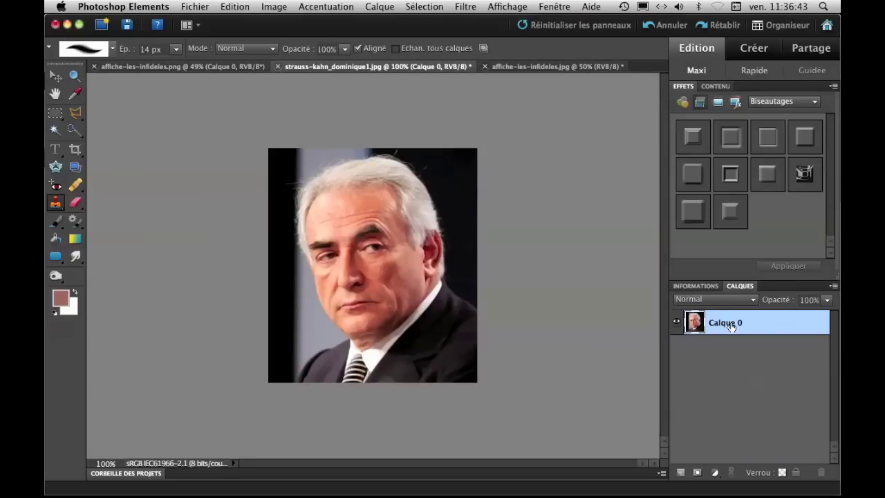
pyautogui.click(213, 67)
pyautogui.click(326, 67)
# Duplicate the portrait layer Calque 0 into affiche-les-infideles.png.
pyautogui.rightClick(695, 321)
pyautogui.click(681, 308)
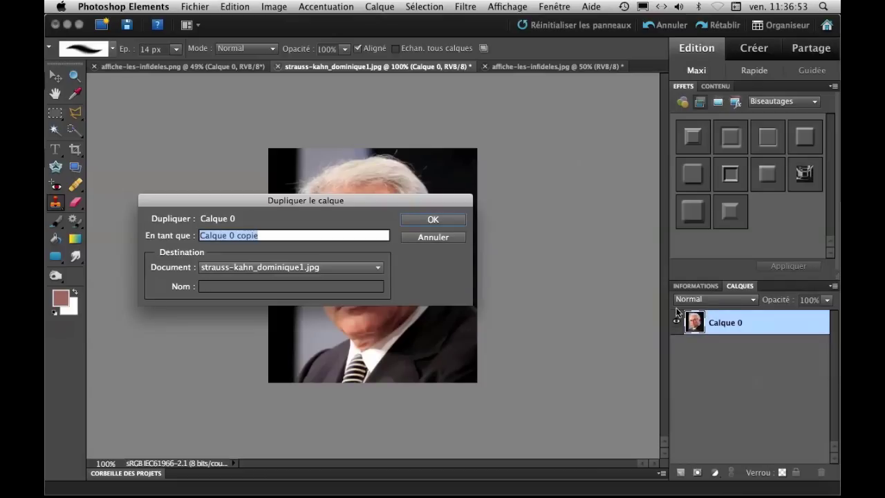
pyautogui.click(380, 267)
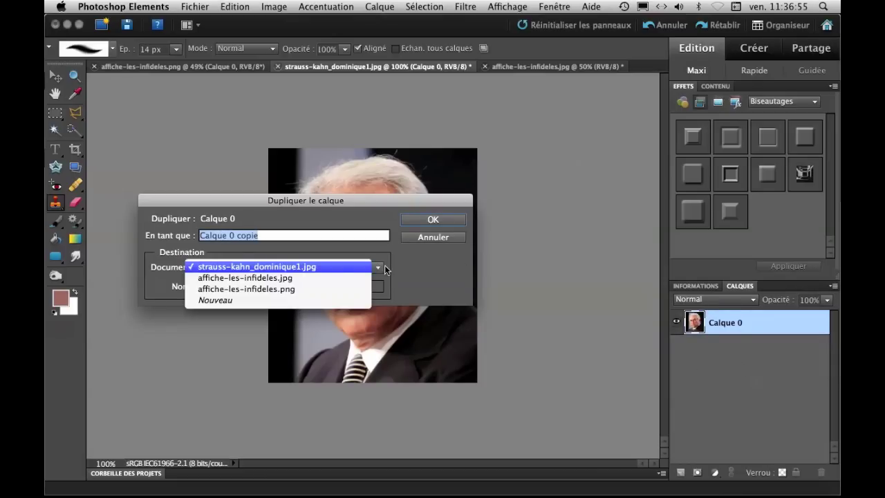
pyautogui.click(297, 287)
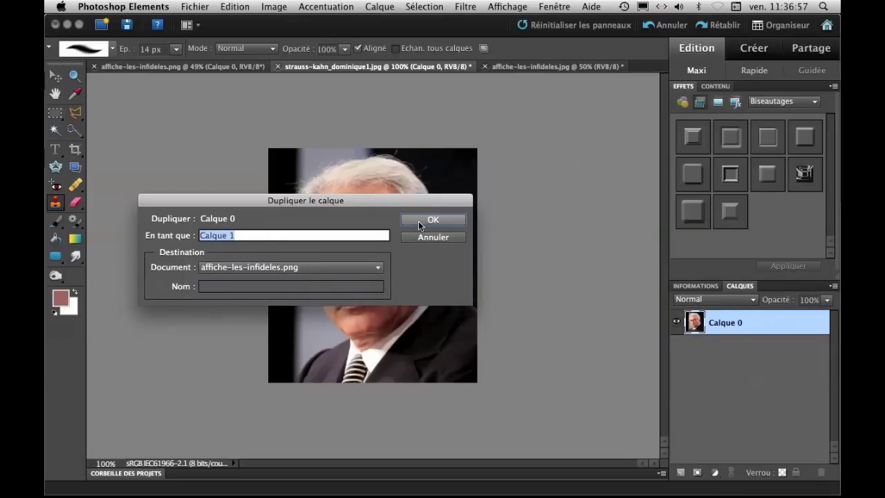
pyautogui.click(418, 221)
# Move the copied face layer to the poster's right side with the Move tool.
pyautogui.click(215, 66)
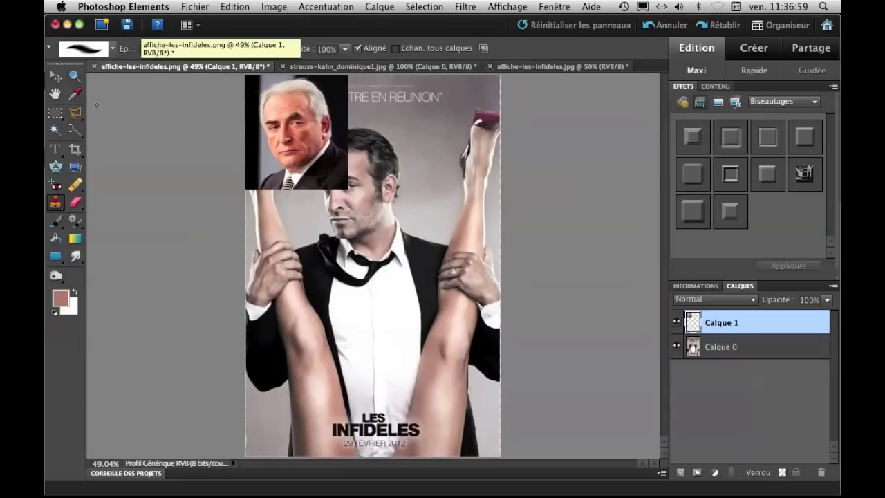
pyautogui.click(55, 76)
pyautogui.moveTo(284, 129); pyautogui.dragTo(435, 187)
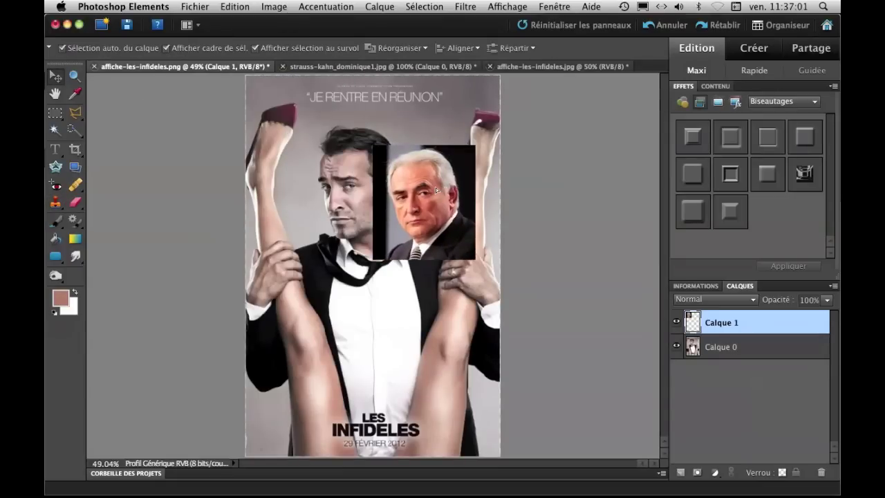
pyautogui.click(430, 197)
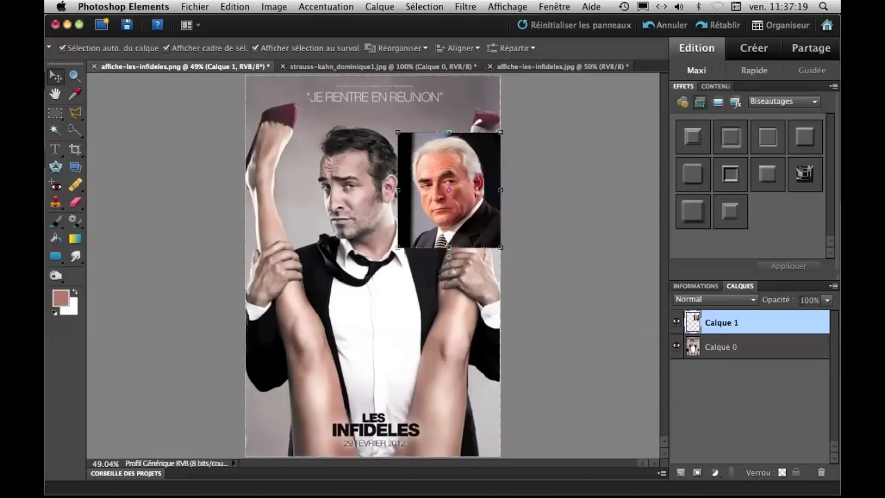
# Rename the face layer to DSK.
pyautogui.click(828, 302)
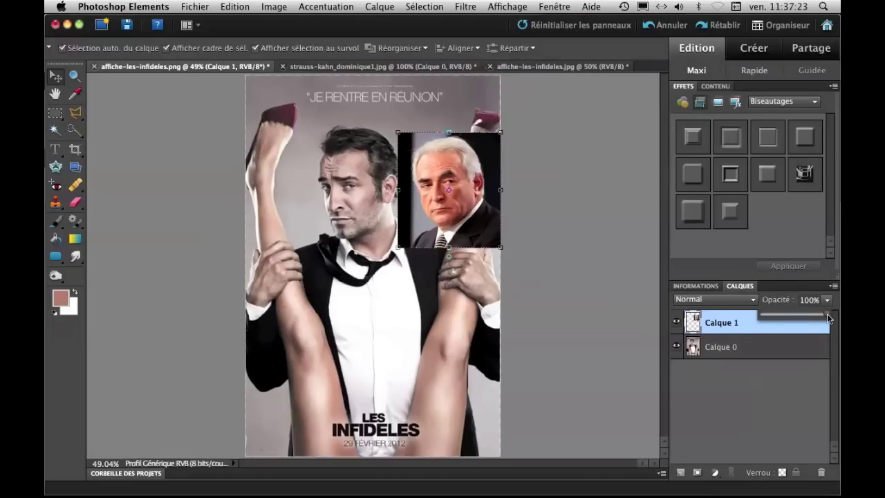
pyautogui.doubleClick(710, 324)
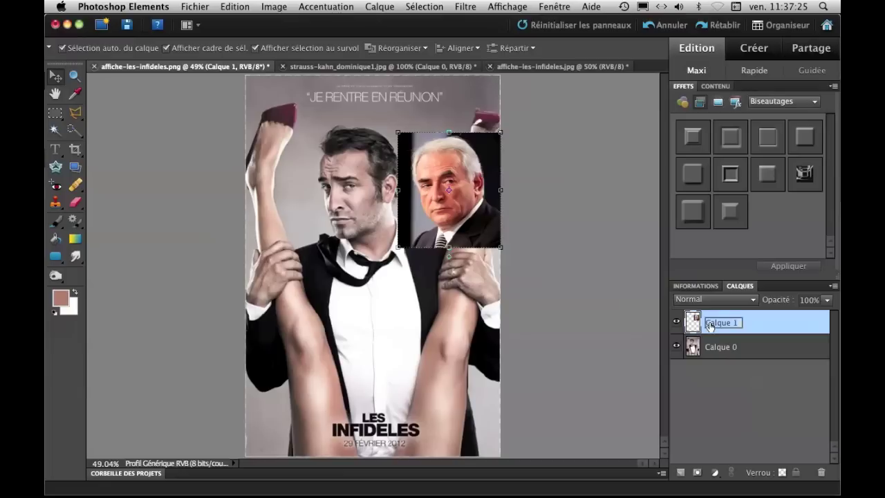
pyautogui.write('DSK')
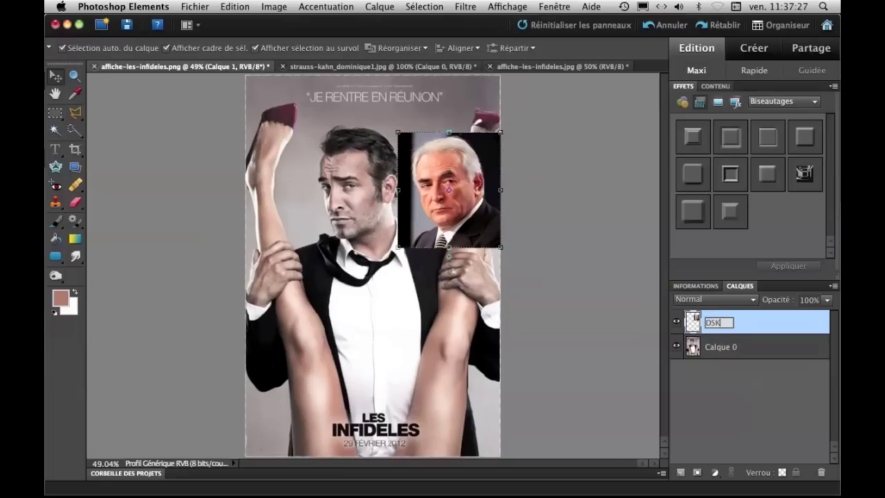
pyautogui.press('Return')
# Lower DSK's opacity to 55% and place it over the actor's face, then select Calque 0.
pyautogui.click(827, 300)
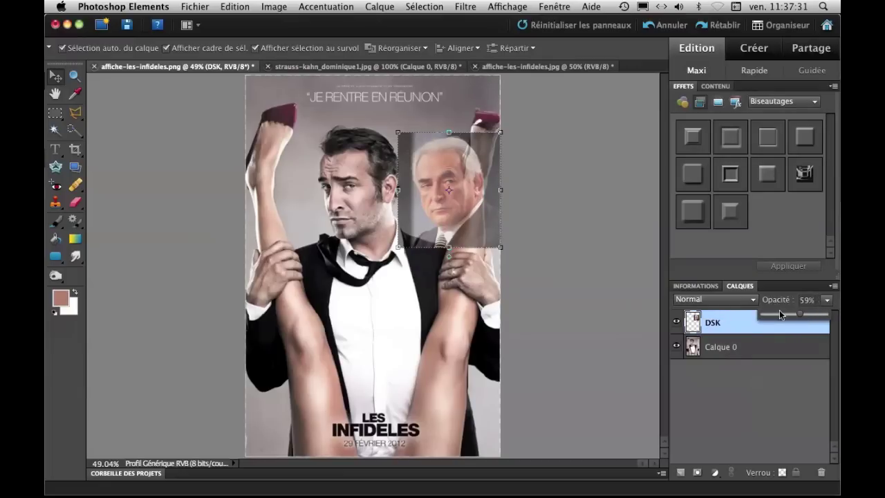
pyautogui.moveTo(797, 314); pyautogui.dragTo(795, 314)
pyautogui.moveTo(476, 206); pyautogui.dragTo(379, 208)
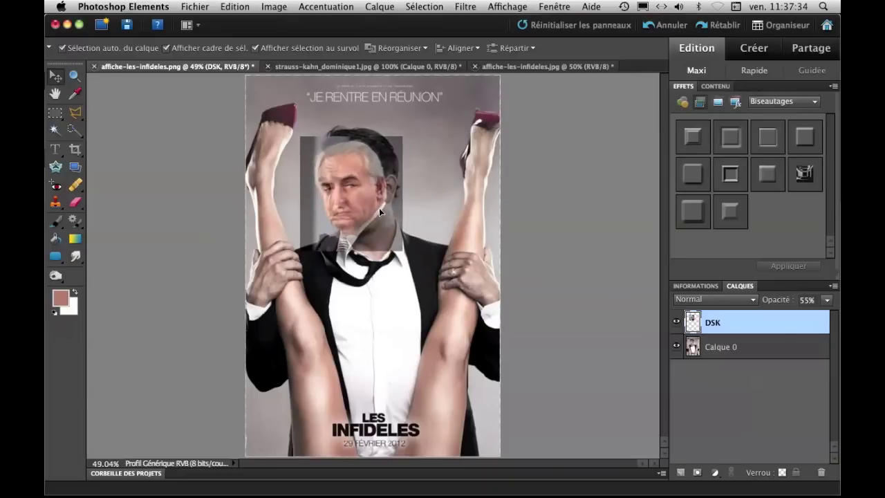
pyautogui.click(732, 349)
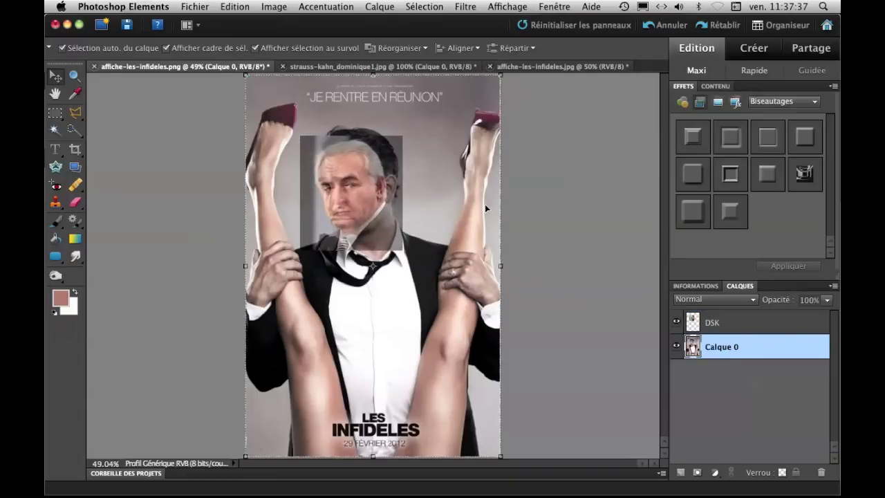
# Zoom in and scale Calque 0 down to about 87.6%, nudging it upward under the face.
pyautogui.press('super+equal')
pyautogui.press('super+equal')
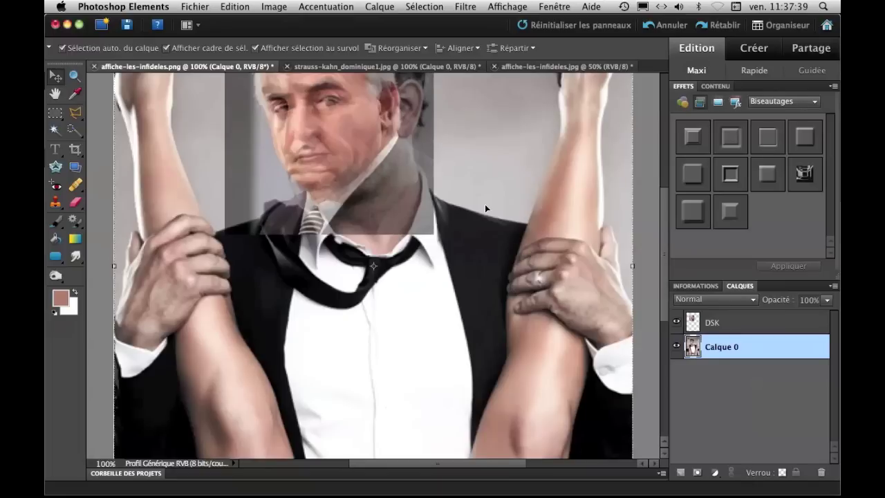
pyautogui.moveTo(374, 248); pyautogui.dragTo(376, 325)
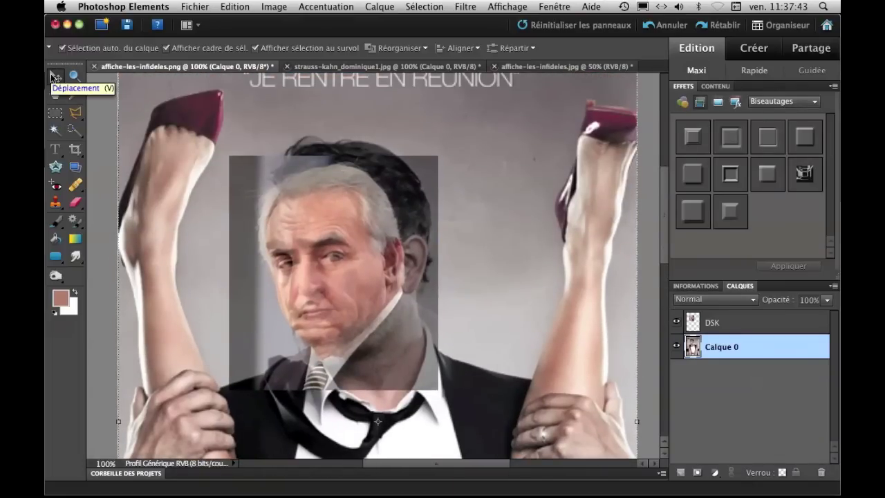
pyautogui.scroll(3, 119, 87)
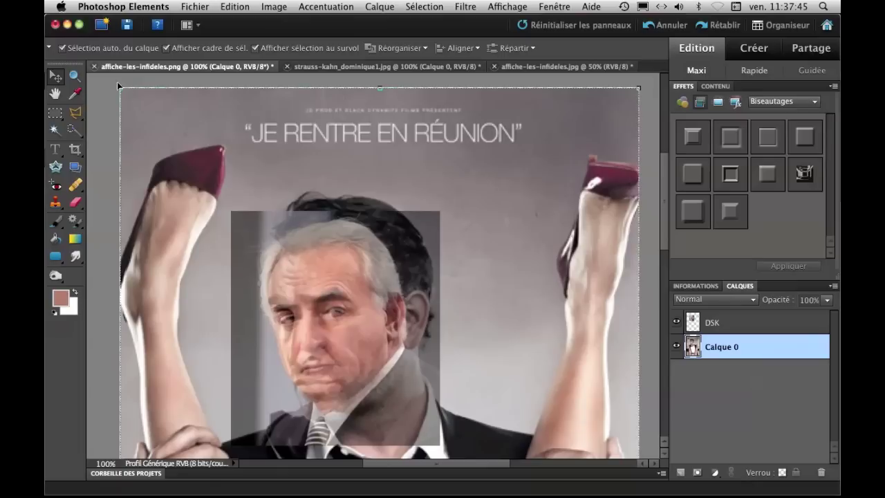
pyautogui.moveTo(119, 86); pyautogui.dragTo(158, 148)
pyautogui.moveTo(499, 339); pyautogui.dragTo(481, 297)
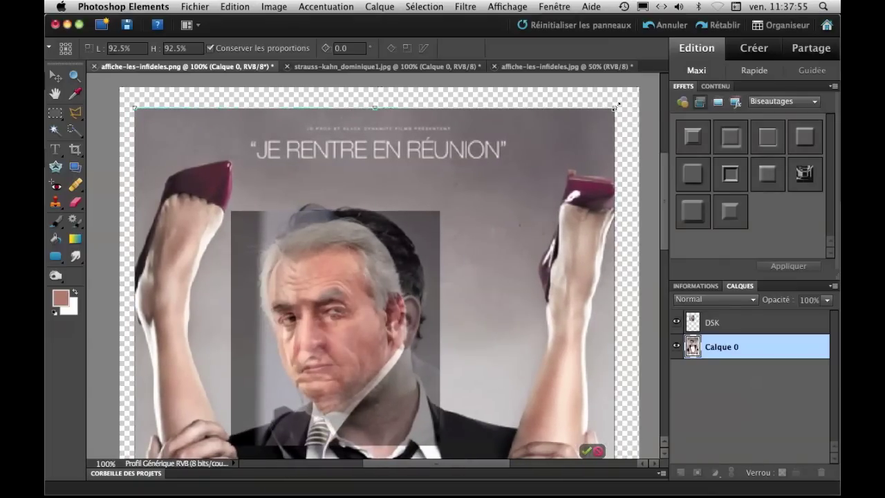
pyautogui.moveTo(615, 107); pyautogui.dragTo(599, 131)
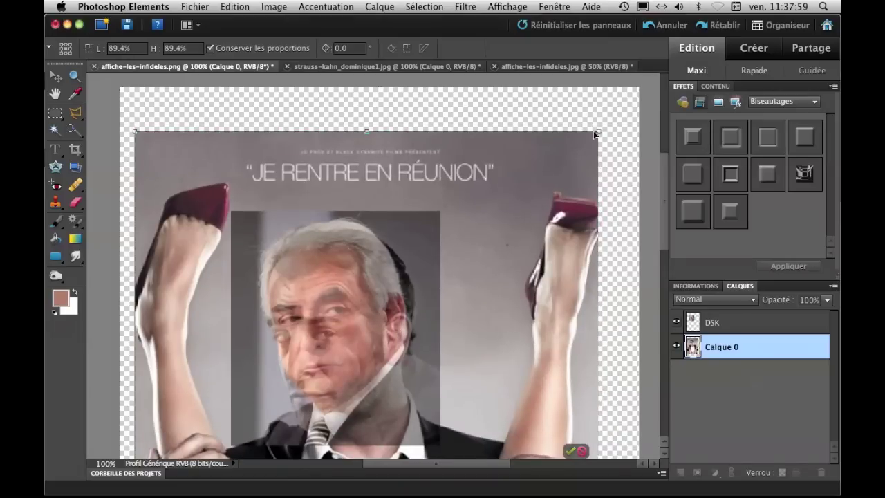
pyautogui.moveTo(596, 133); pyautogui.dragTo(586, 142)
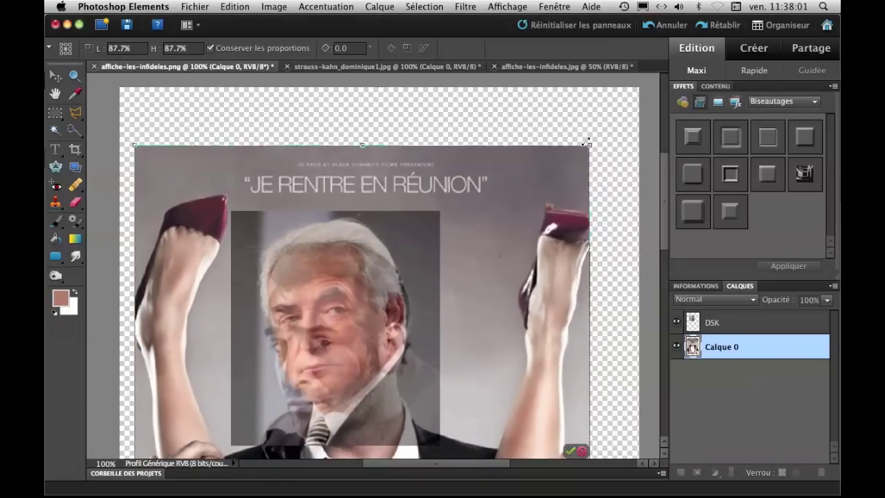
pyautogui.moveTo(350, 370)
pyautogui.mouseDown()
pyautogui.moveTo(371, 361)
pyautogui.moveTo(353, 366)
pyautogui.mouseUp()
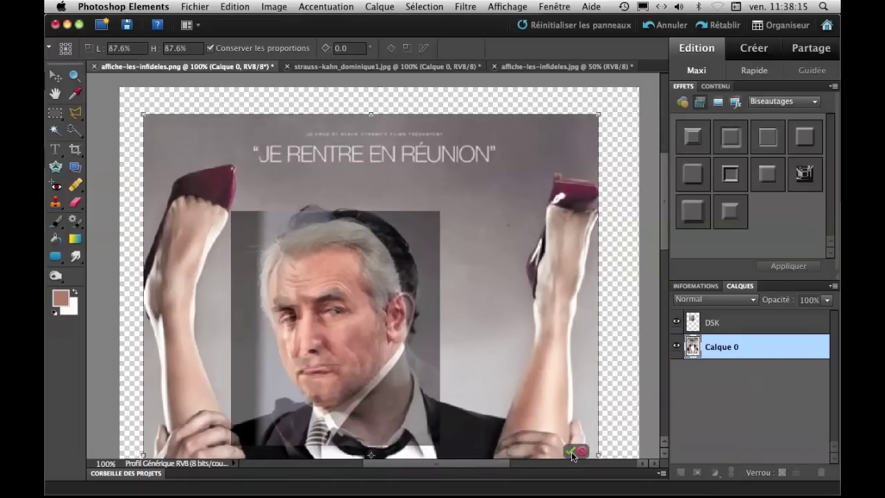
# Commit the poster resize and set the DSK layer's opacity to 53%.
pyautogui.click(572, 453)
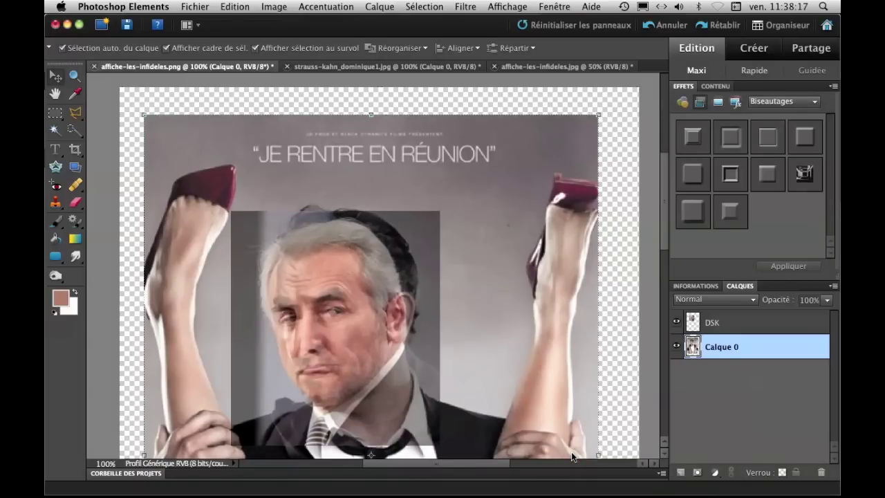
pyautogui.scroll(-5, 667, 264)
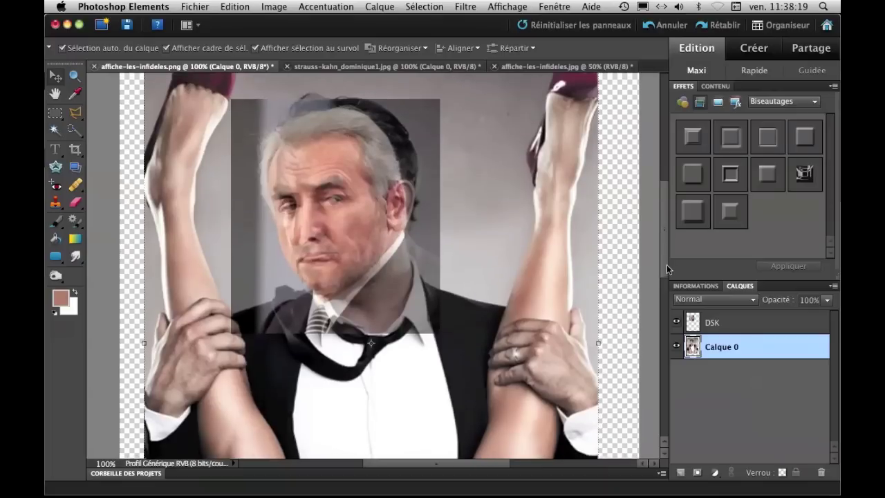
pyautogui.click(789, 325)
pyautogui.click(827, 300)
pyautogui.moveTo(827, 315)
pyautogui.mouseDown()
pyautogui.moveTo(806, 318)
pyautogui.moveTo(829, 315)
pyautogui.mouseUp()
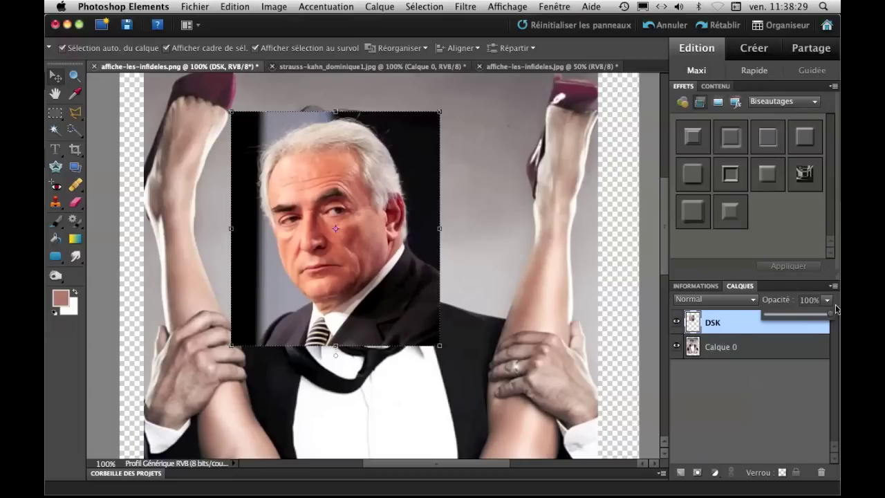
pyautogui.click(801, 315)
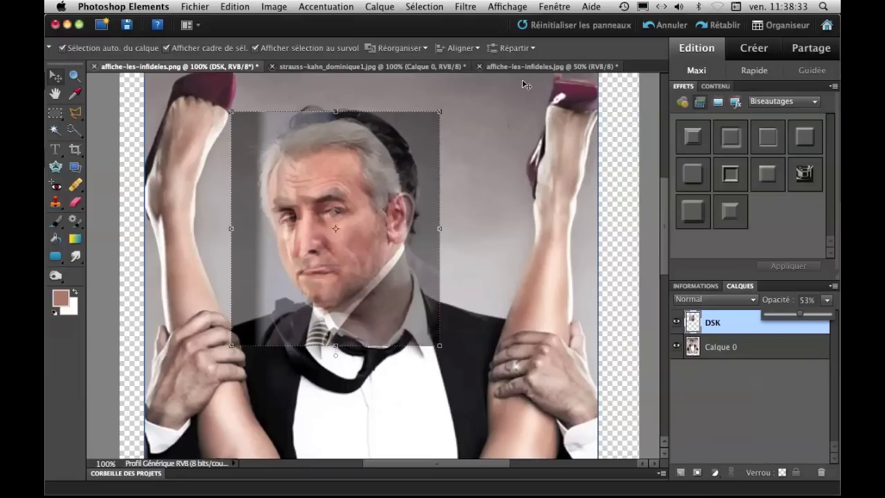
pyautogui.click(445, 108)
# Rotate the DSK face about 7° clockwise to match the actor's tilt and commit.
pyautogui.click(445, 109)
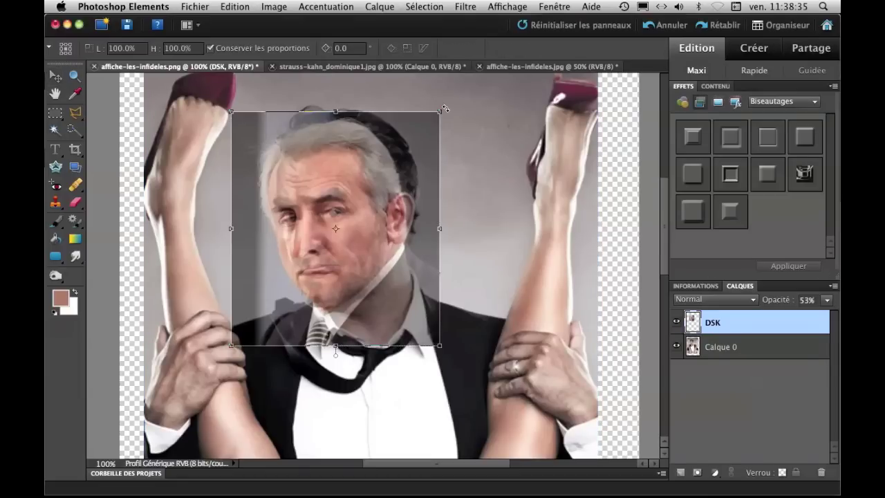
pyautogui.moveTo(444, 109); pyautogui.dragTo(451, 129)
pyautogui.moveTo(408, 223)
pyautogui.mouseDown()
pyautogui.moveTo(397, 223)
pyautogui.moveTo(404, 229)
pyautogui.mouseUp()
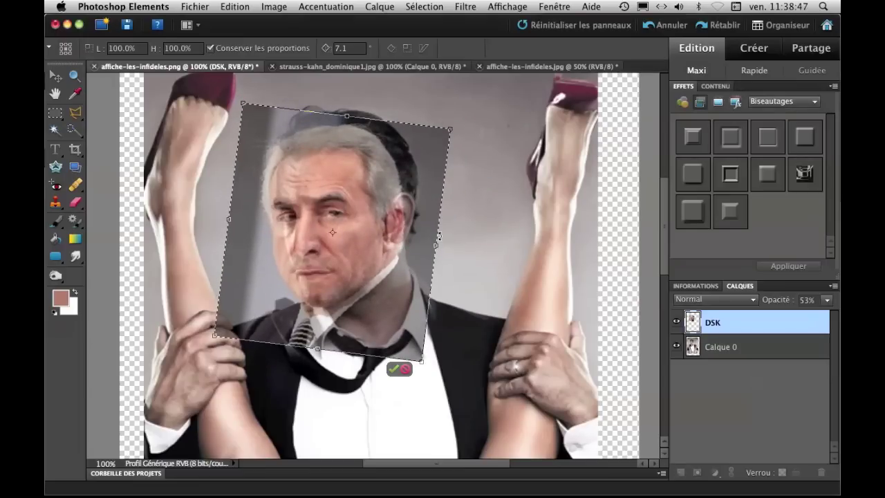
pyautogui.click(394, 369)
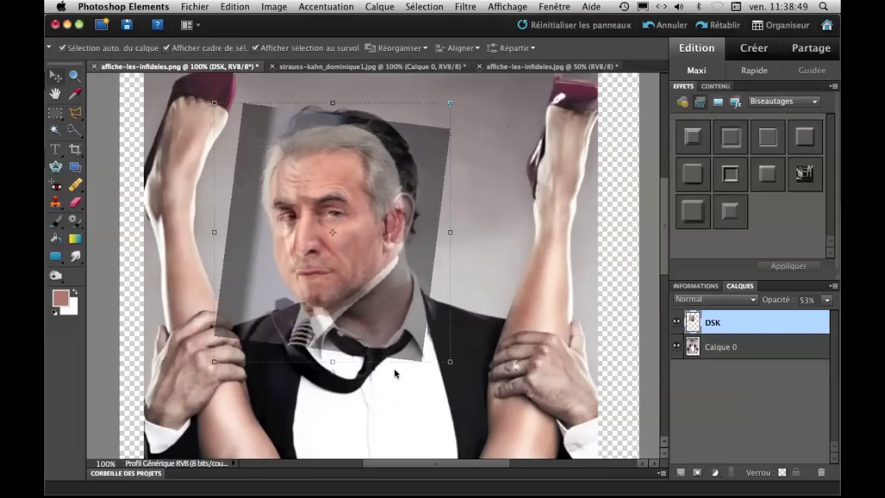
# Raise DSK's opacity to 100% and zoom out to see the whole poster.
pyautogui.click(826, 300)
pyautogui.moveTo(811, 315); pyautogui.dragTo(828, 302)
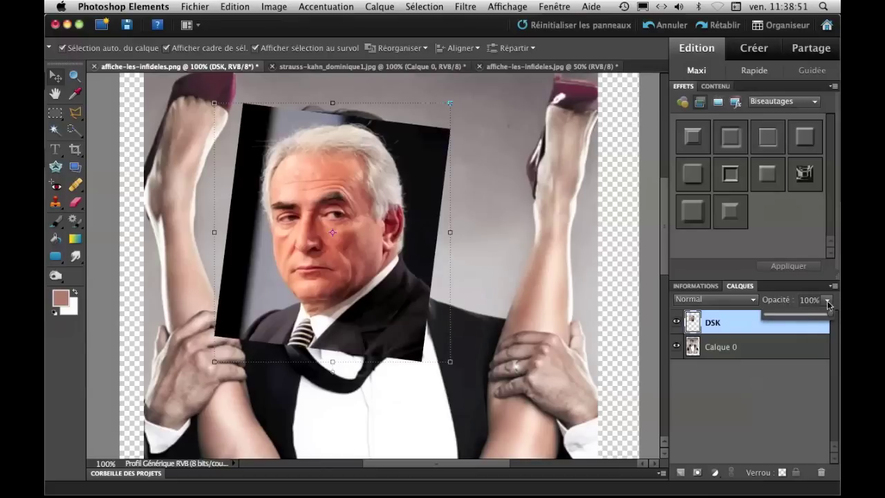
pyautogui.press('super+minus')
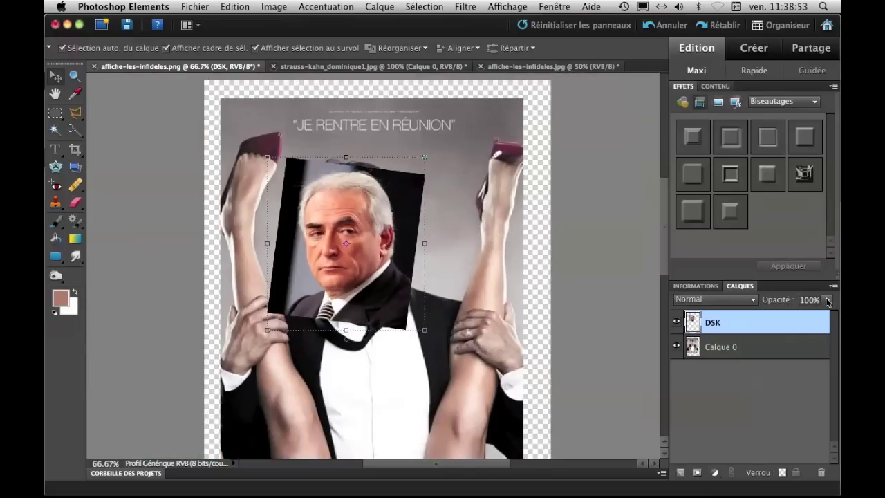
pyautogui.scroll(-5, 663, 254)
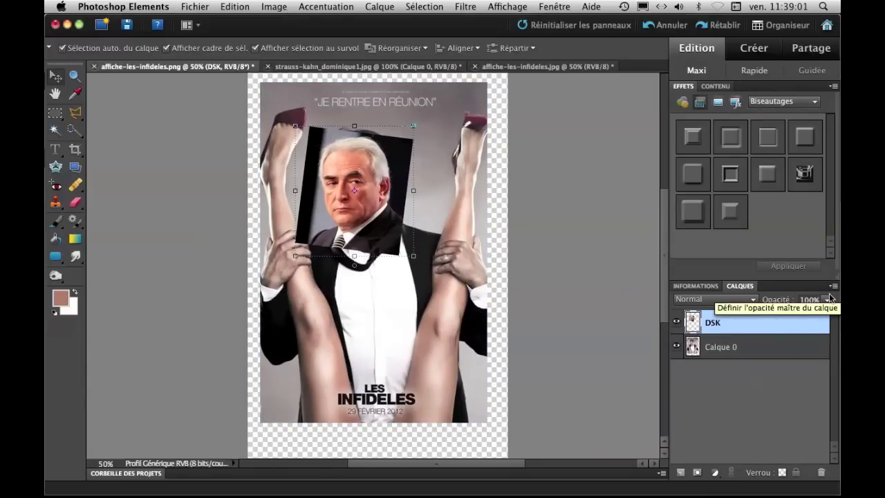
# Hide the poster layer and pick the Eraser with a soft 35 px brush.
pyautogui.click(677, 344)
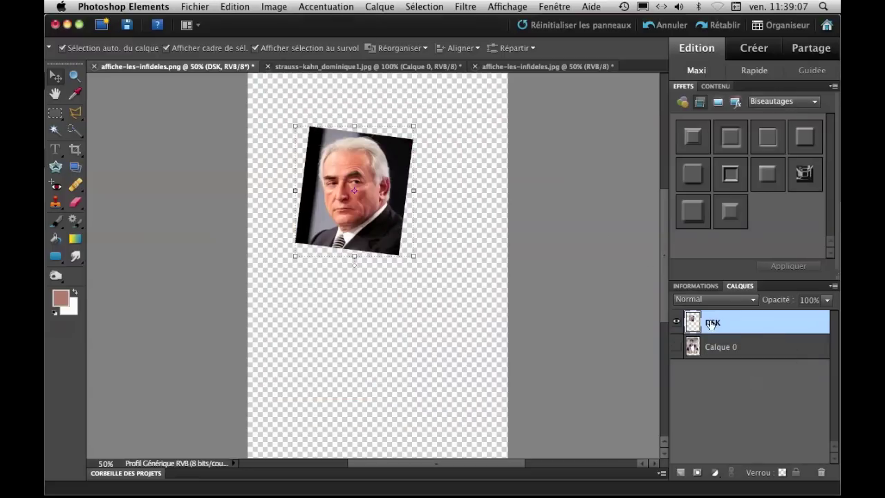
pyautogui.click(76, 203)
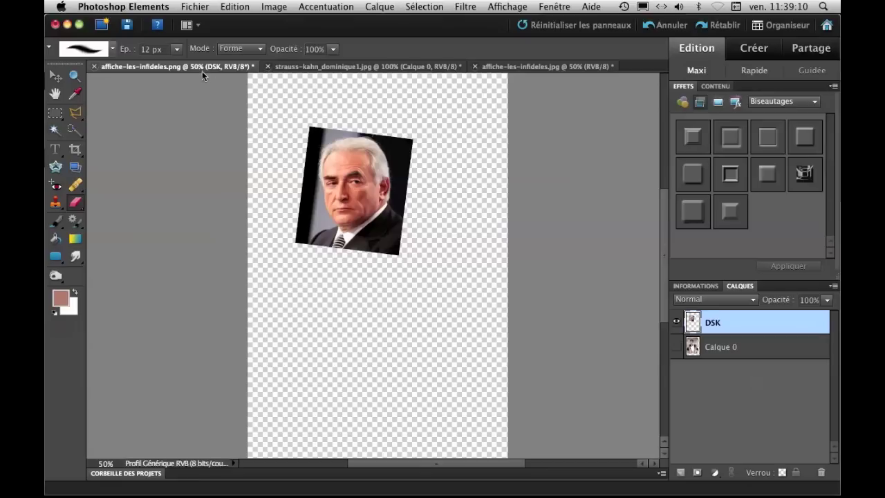
pyautogui.click(111, 50)
pyautogui.click(75, 231)
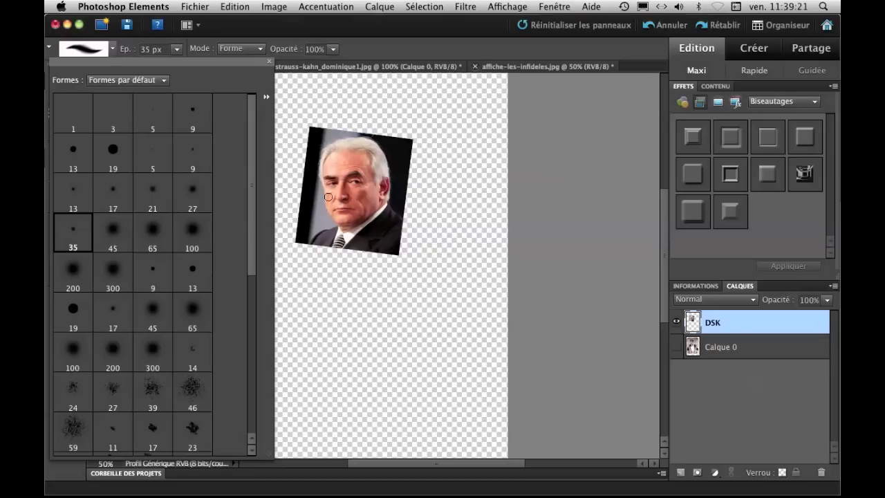
pyautogui.click(422, 242)
# Erase the portrait's lower-right corner and the black area at the lower left.
pyautogui.moveTo(423, 241)
pyautogui.mouseDown()
pyautogui.moveTo(369, 259)
pyautogui.moveTo(422, 229)
pyautogui.moveTo(342, 265)
pyautogui.moveTo(402, 223)
pyautogui.moveTo(406, 192)
pyautogui.moveTo(404, 217)
pyautogui.moveTo(418, 175)
pyautogui.moveTo(409, 126)
pyautogui.mouseUp()
pyautogui.press('super+alt+0')
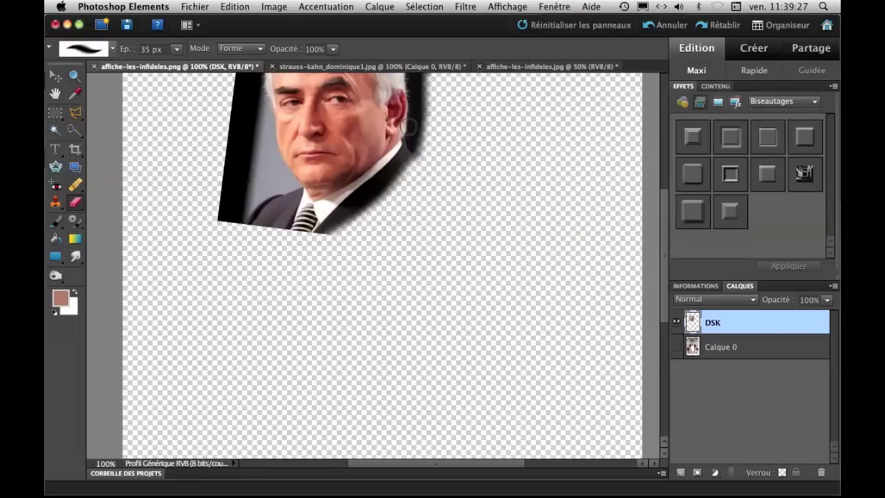
pyautogui.moveTo(219, 227)
pyautogui.mouseDown()
pyautogui.moveTo(207, 154)
pyautogui.moveTo(251, 242)
pyautogui.moveTo(223, 131)
pyautogui.moveTo(240, 157)
pyautogui.moveTo(236, 107)
pyautogui.moveTo(233, 128)
pyautogui.moveTo(263, 204)
pyautogui.moveTo(316, 258)
pyautogui.moveTo(239, 142)
pyautogui.moveTo(244, 112)
pyautogui.moveTo(277, 199)
pyautogui.moveTo(317, 247)
pyautogui.moveTo(376, 199)
pyautogui.moveTo(308, 232)
pyautogui.moveTo(332, 208)
pyautogui.moveTo(287, 220)
pyautogui.moveTo(406, 179)
pyautogui.moveTo(400, 184)
pyautogui.moveTo(395, 172)
pyautogui.moveTo(418, 138)
pyautogui.moveTo(318, 228)
pyautogui.mouseUp()
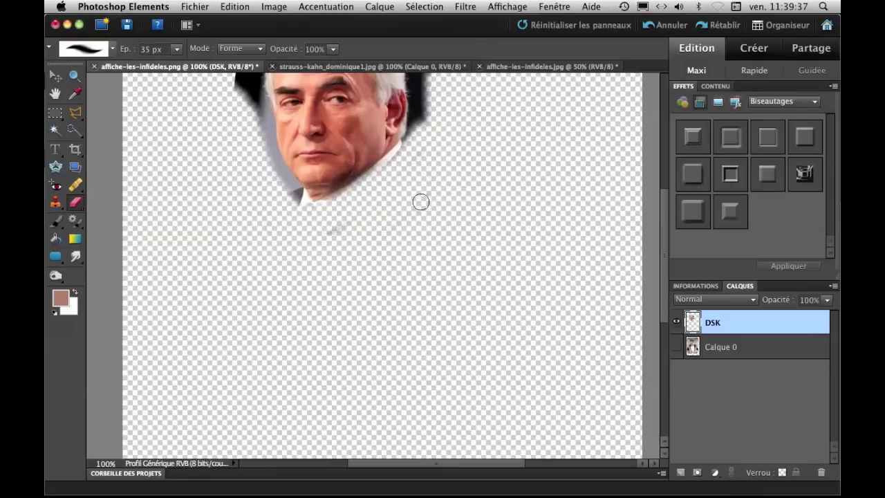
pyautogui.click(656, 26)
pyautogui.moveTo(196, 198)
pyautogui.mouseDown()
pyautogui.moveTo(246, 258)
pyautogui.moveTo(192, 130)
pyautogui.moveTo(223, 168)
pyautogui.moveTo(242, 226)
pyautogui.moveTo(230, 244)
pyautogui.moveTo(226, 156)
pyautogui.moveTo(239, 102)
pyautogui.moveTo(279, 211)
pyautogui.moveTo(292, 222)
pyautogui.moveTo(235, 162)
pyautogui.moveTo(268, 202)
pyautogui.moveTo(237, 129)
pyautogui.moveTo(253, 135)
pyautogui.moveTo(311, 233)
pyautogui.moveTo(363, 211)
pyautogui.moveTo(316, 232)
pyautogui.moveTo(367, 198)
pyautogui.moveTo(352, 201)
pyautogui.moveTo(366, 205)
pyautogui.moveTo(419, 141)
pyautogui.mouseUp()
# Erase the dark upper corners, top edge and left side of the DSK portrait.
pyautogui.press('v')
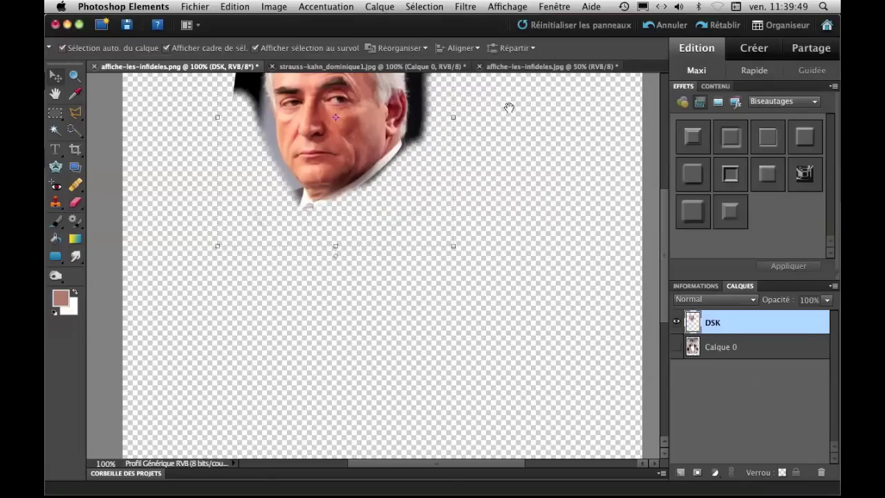
pyautogui.click(511, 120)
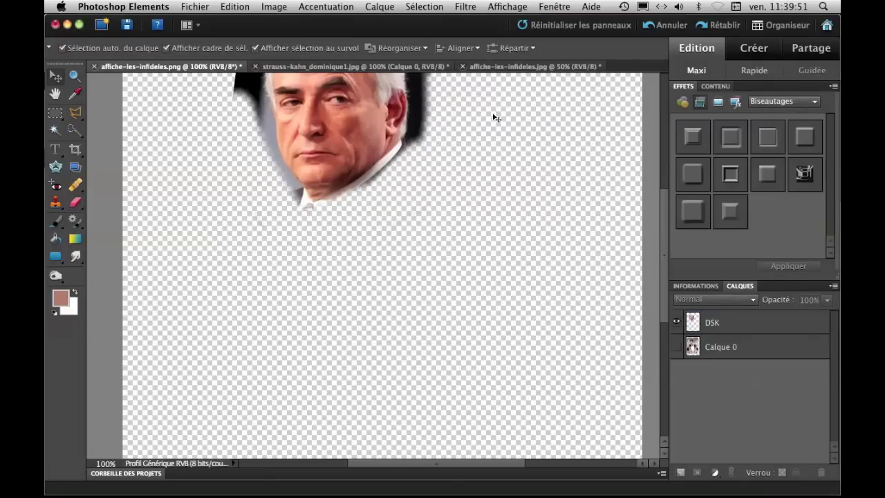
pyautogui.scroll(3, 494, 118)
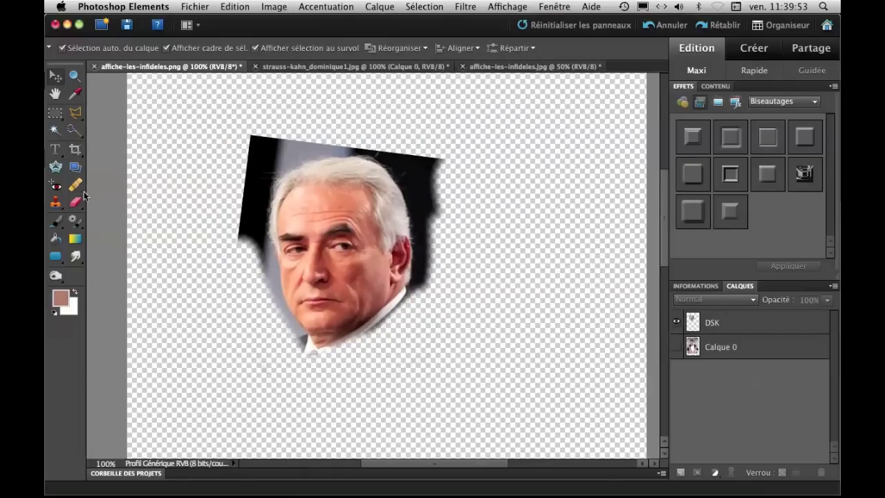
pyautogui.click(75, 203)
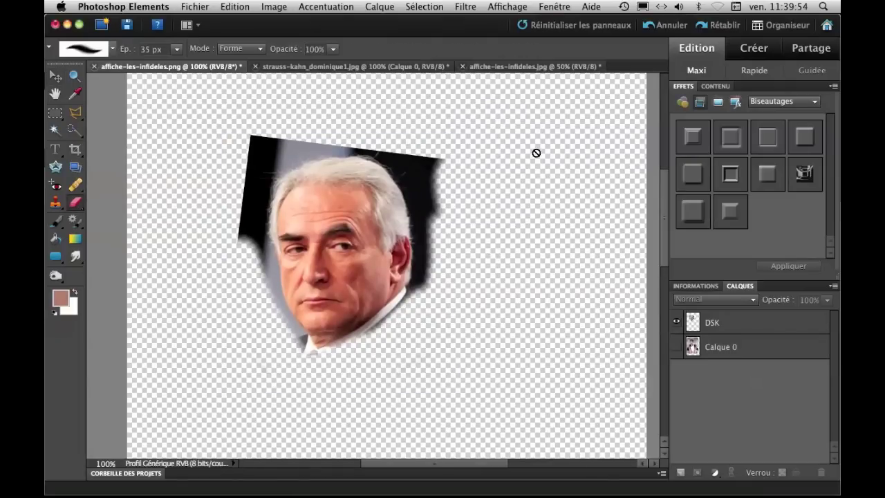
pyautogui.click(743, 332)
pyautogui.moveTo(425, 148)
pyautogui.mouseDown()
pyautogui.moveTo(398, 131)
pyautogui.moveTo(442, 210)
pyautogui.moveTo(431, 284)
pyautogui.moveTo(410, 146)
pyautogui.mouseUp()
pyautogui.moveTo(273, 123)
pyautogui.mouseDown()
pyautogui.moveTo(217, 169)
pyautogui.moveTo(239, 148)
pyautogui.moveTo(275, 148)
pyautogui.moveTo(288, 131)
pyautogui.moveTo(324, 131)
pyautogui.moveTo(276, 148)
pyautogui.moveTo(229, 215)
pyautogui.moveTo(243, 168)
pyautogui.moveTo(242, 188)
pyautogui.moveTo(248, 169)
pyautogui.moveTo(303, 147)
pyautogui.moveTo(359, 141)
pyautogui.moveTo(431, 170)
pyautogui.mouseUp()
pyautogui.moveTo(247, 195); pyautogui.dragTo(271, 322)
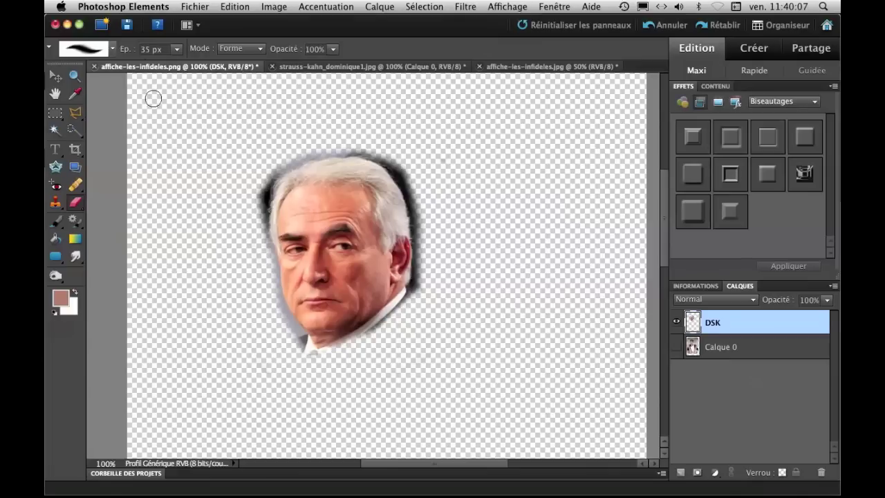
# With a 16 px brush, erase the halo right of the hair, ear, jaw and white collar.
pyautogui.click(174, 49)
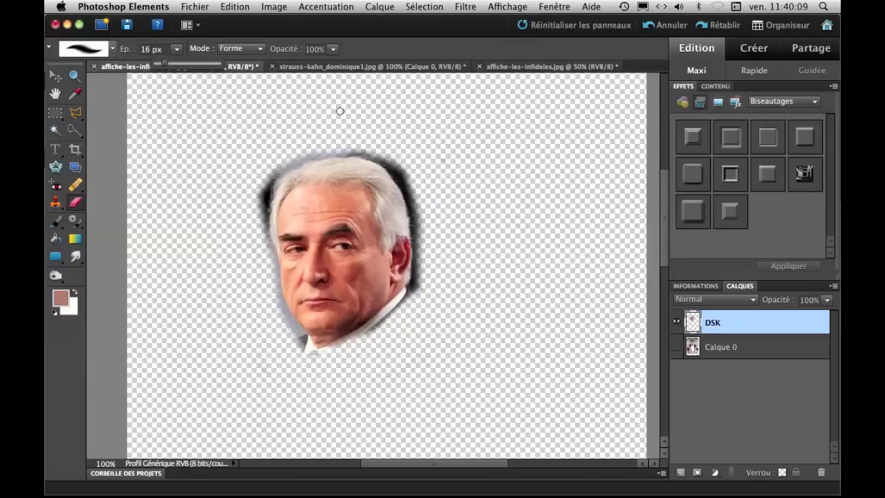
pyautogui.moveTo(390, 159)
pyautogui.mouseDown()
pyautogui.moveTo(422, 201)
pyautogui.moveTo(390, 167)
pyautogui.moveTo(420, 217)
pyautogui.moveTo(398, 154)
pyautogui.moveTo(399, 167)
pyautogui.moveTo(349, 152)
pyautogui.moveTo(388, 169)
pyautogui.moveTo(410, 201)
pyautogui.moveTo(414, 242)
pyautogui.moveTo(424, 229)
pyautogui.moveTo(426, 236)
pyautogui.moveTo(413, 207)
pyautogui.mouseUp()
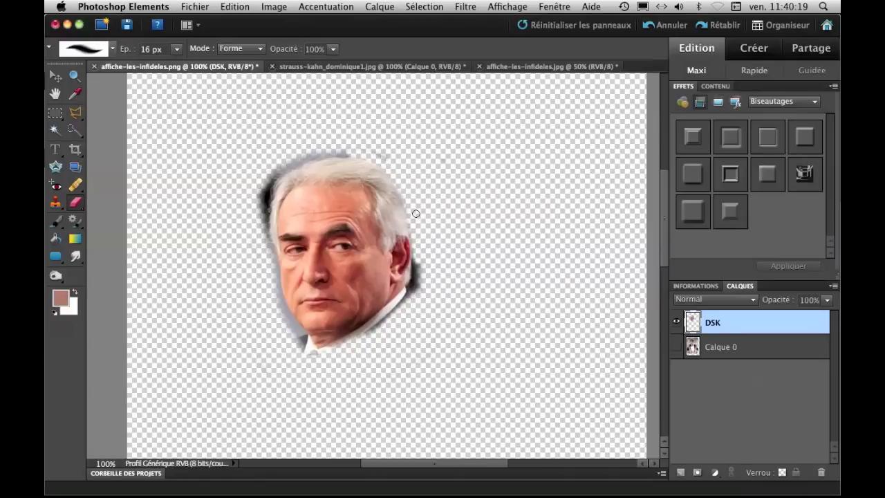
pyautogui.moveTo(412, 257)
pyautogui.mouseDown()
pyautogui.moveTo(412, 293)
pyautogui.moveTo(421, 267)
pyautogui.mouseUp()
pyautogui.moveTo(408, 309)
pyautogui.mouseDown()
pyautogui.moveTo(408, 295)
pyautogui.moveTo(398, 298)
pyautogui.moveTo(358, 340)
pyautogui.moveTo(421, 298)
pyautogui.mouseUp()
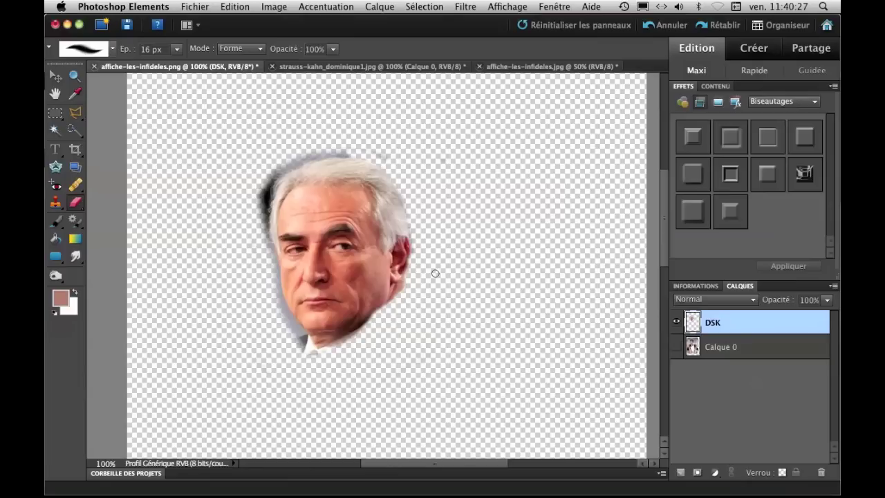
pyautogui.moveTo(385, 358); pyautogui.dragTo(424, 222)
pyautogui.moveTo(366, 220)
pyautogui.mouseDown()
pyautogui.moveTo(345, 225)
pyautogui.moveTo(416, 186)
pyautogui.moveTo(351, 223)
pyautogui.moveTo(329, 205)
pyautogui.moveTo(355, 230)
pyautogui.moveTo(305, 172)
pyautogui.moveTo(355, 221)
pyautogui.moveTo(321, 179)
pyautogui.mouseUp()
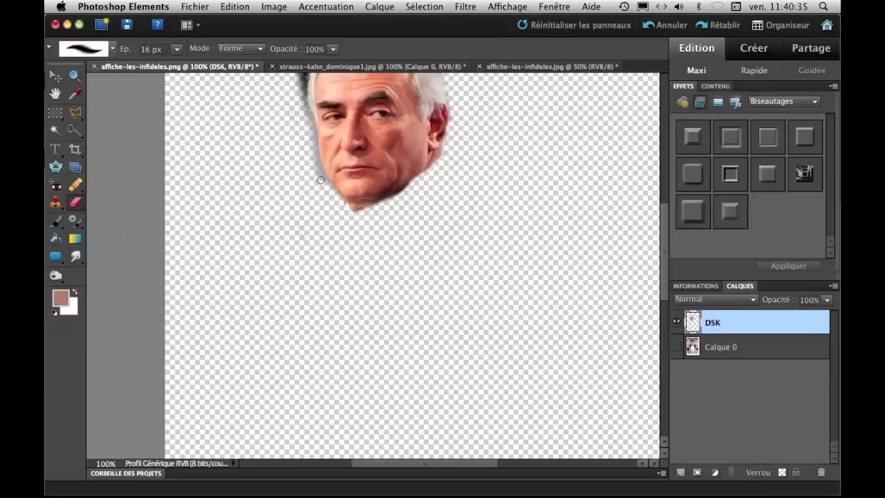
# Erase the dark halo left of the hair and down the face's left edge.
pyautogui.scroll(3, 270, 221)
pyautogui.hscroll(-2, 269, 221)
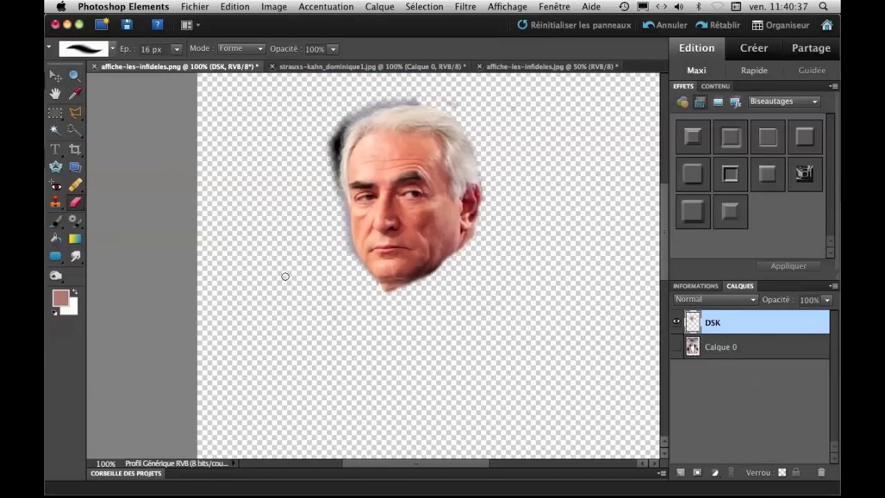
pyautogui.moveTo(325, 168)
pyautogui.mouseDown()
pyautogui.moveTo(329, 142)
pyautogui.moveTo(337, 152)
pyautogui.moveTo(343, 128)
pyautogui.moveTo(369, 102)
pyautogui.mouseUp()
pyautogui.moveTo(338, 138)
pyautogui.mouseDown()
pyautogui.moveTo(382, 106)
pyautogui.moveTo(449, 102)
pyautogui.mouseUp()
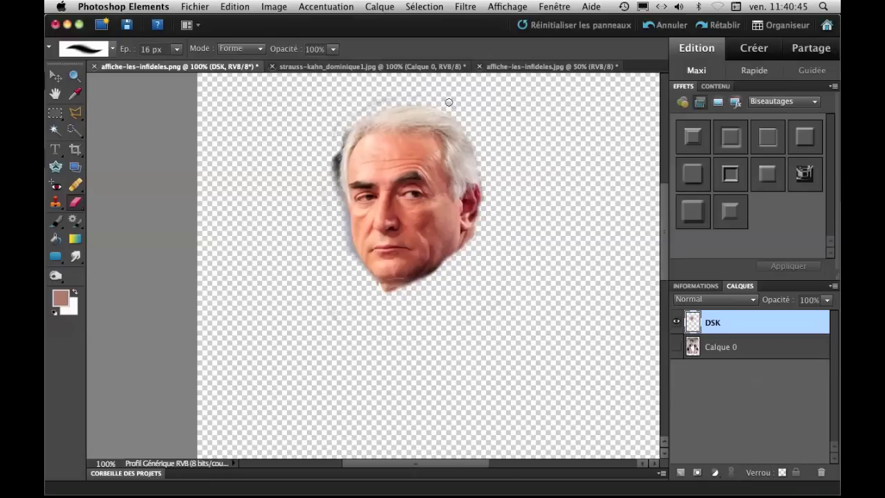
pyautogui.moveTo(335, 160)
pyautogui.mouseDown()
pyautogui.moveTo(347, 231)
pyautogui.moveTo(372, 292)
pyautogui.mouseUp()
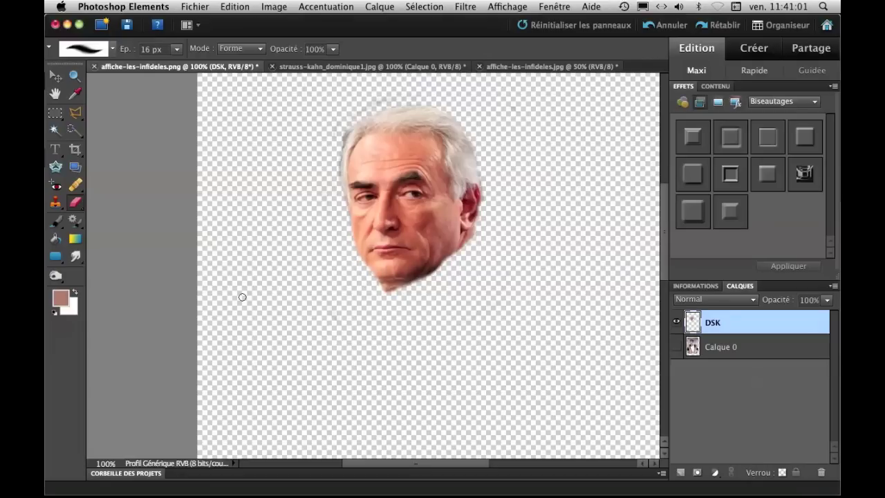
# Show Calque 0 again, zoom out, nudge the DSK face right onto the neck, and select Calque 0.
pyautogui.click(677, 346)
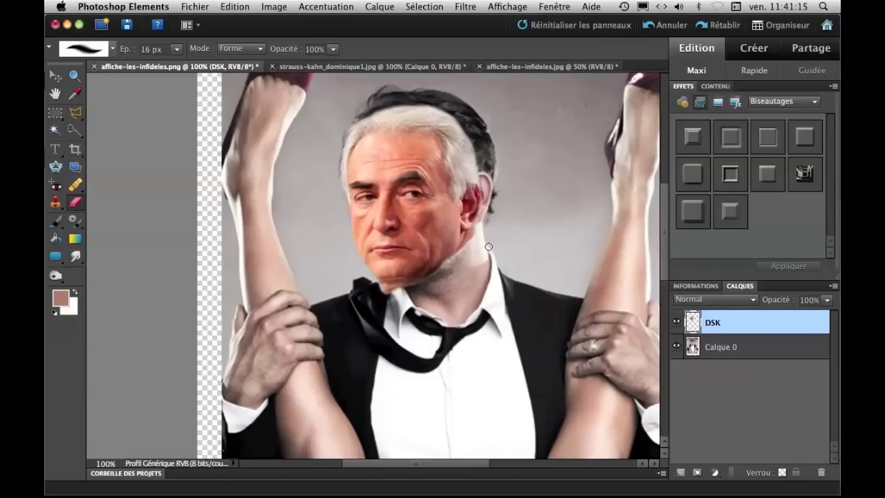
pyautogui.press('super+minus')
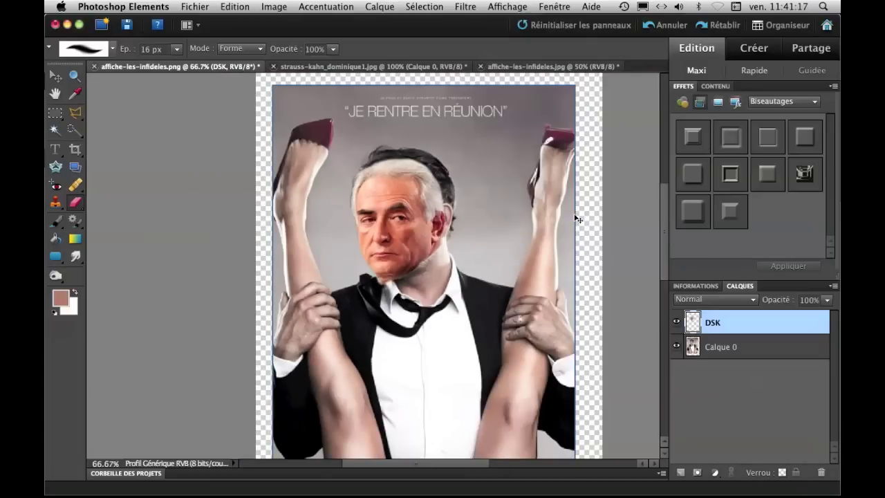
pyautogui.click(55, 77)
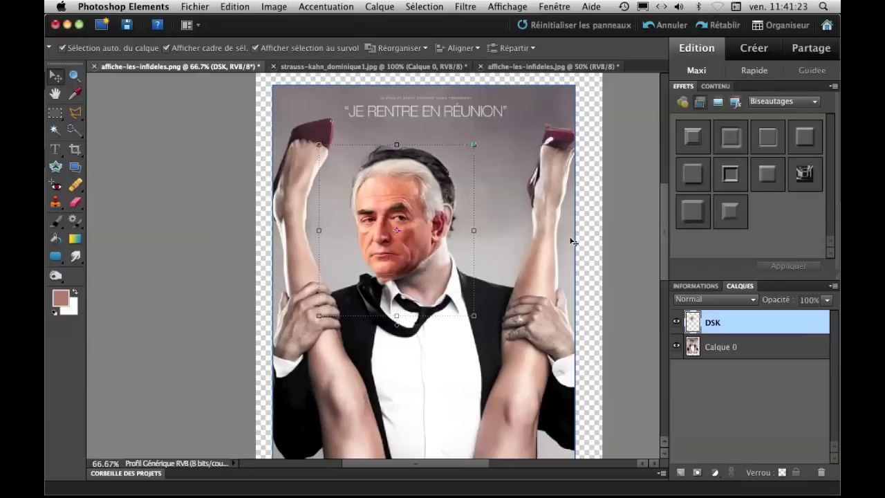
pyautogui.moveTo(404, 238); pyautogui.dragTo(412, 237)
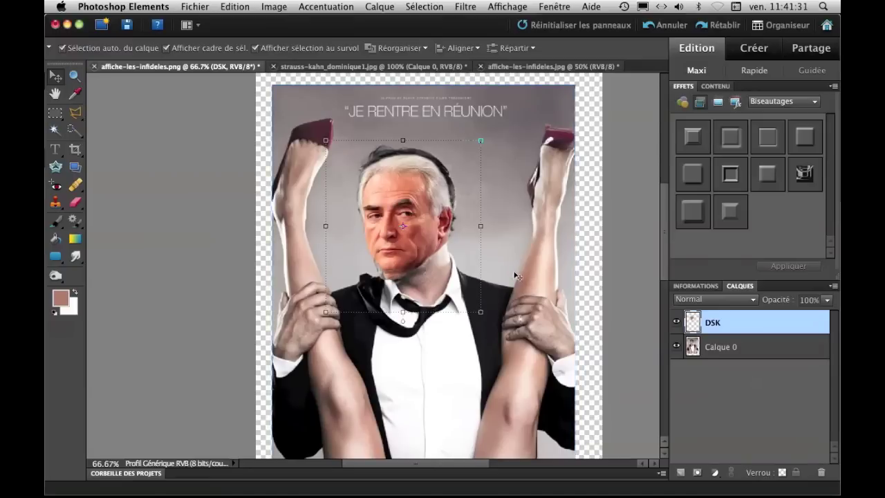
pyautogui.click(539, 314)
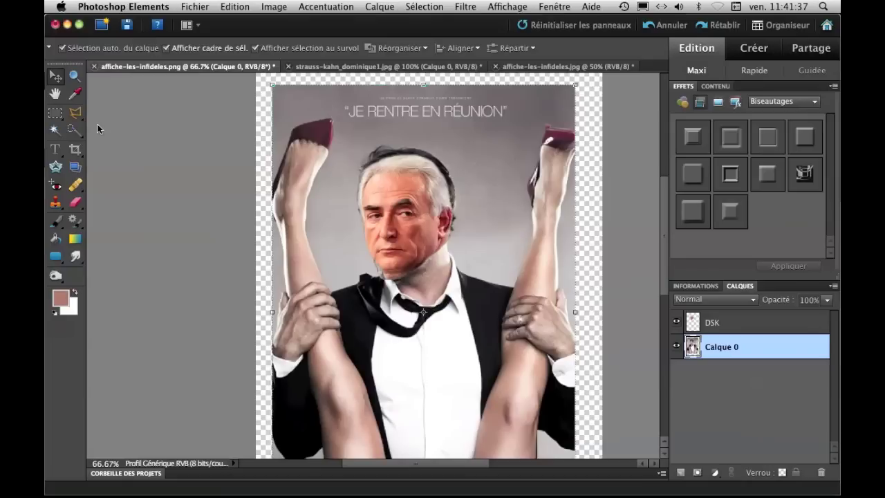
# Erase a streak across the tie and collar, then undo it.
pyautogui.click(76, 202)
pyautogui.moveTo(480, 325)
pyautogui.mouseDown()
pyautogui.moveTo(471, 286)
pyautogui.moveTo(434, 304)
pyautogui.mouseUp()
pyautogui.click(662, 25)
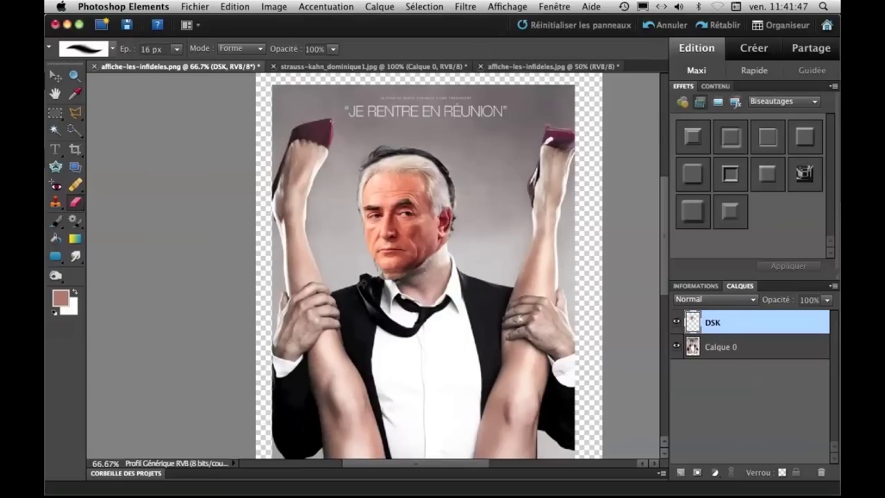
# Toggle the DSK face on and off at 66.7% zoom to compare, then select Calque 0.
pyautogui.click(676, 321)
pyautogui.click(676, 322)
pyautogui.click(677, 322)
pyautogui.click(676, 322)
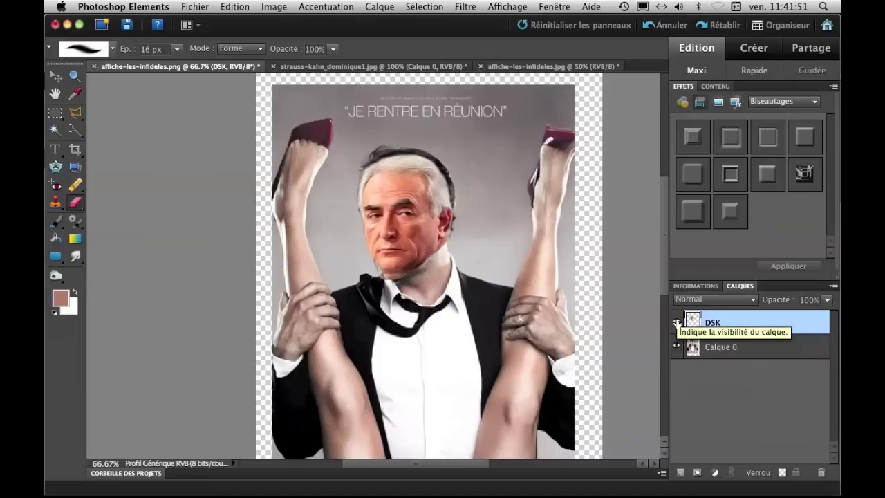
pyautogui.press('super+minus')
pyautogui.press('super+minus')
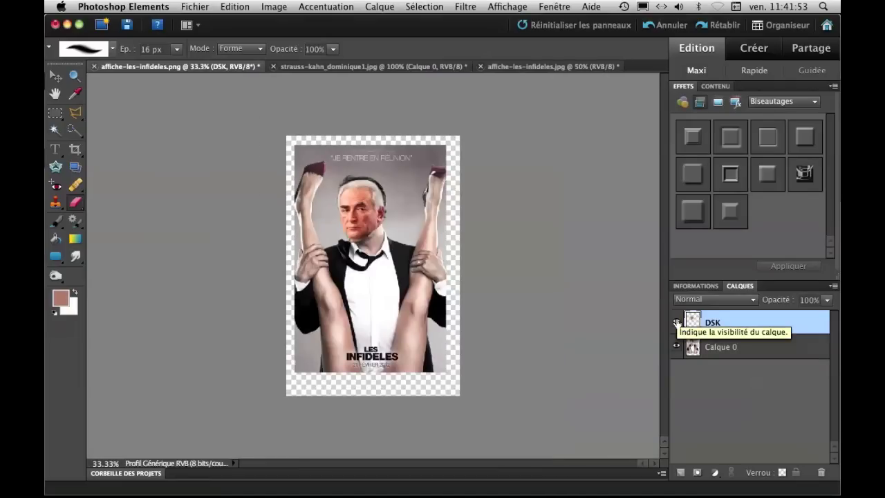
pyautogui.press('super+plus')
pyautogui.press('super+plus')
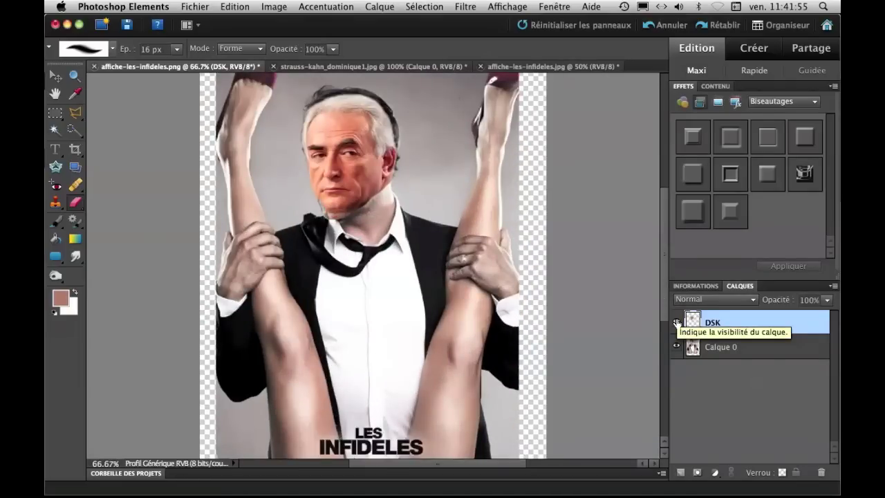
pyautogui.scroll(5, 474, 286)
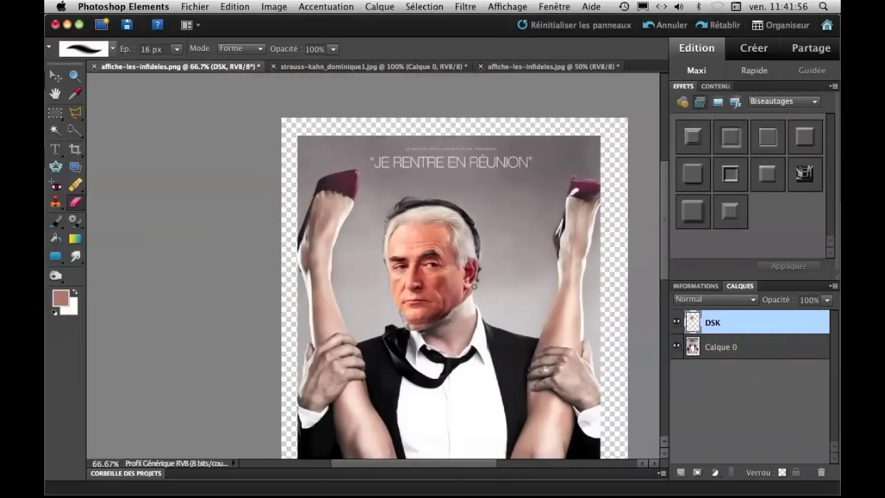
pyautogui.click(676, 321)
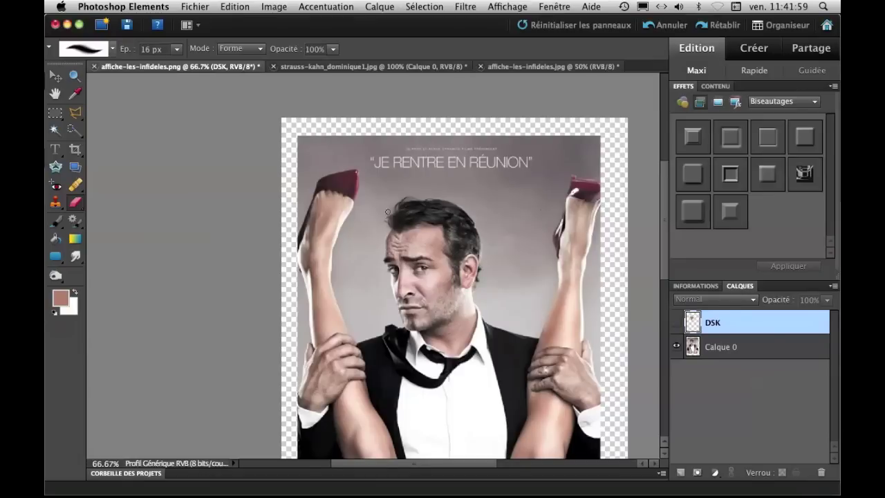
pyautogui.click(676, 321)
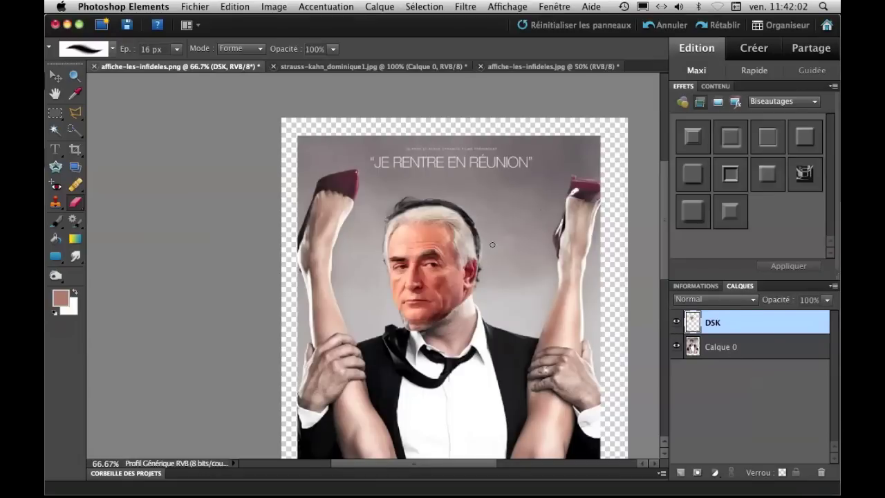
pyautogui.click(743, 347)
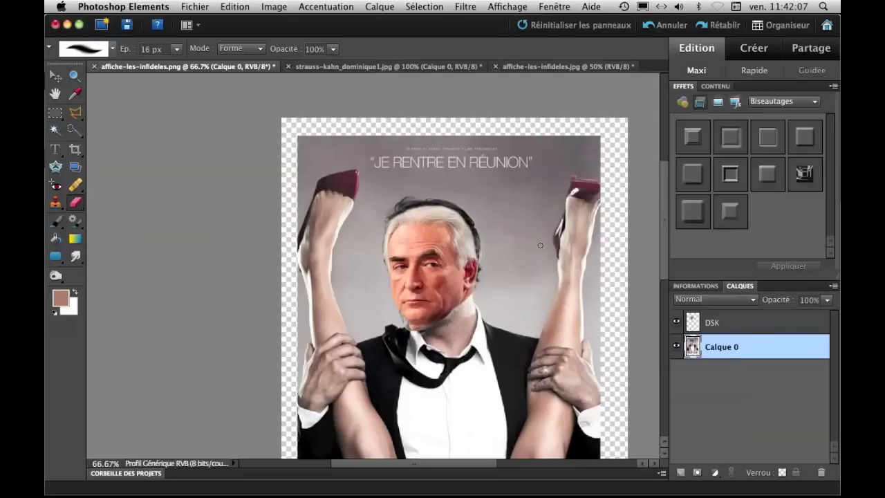
# Set up the Clone Stamp on Calque 0 with a 46 px brush.
pyautogui.click(55, 203)
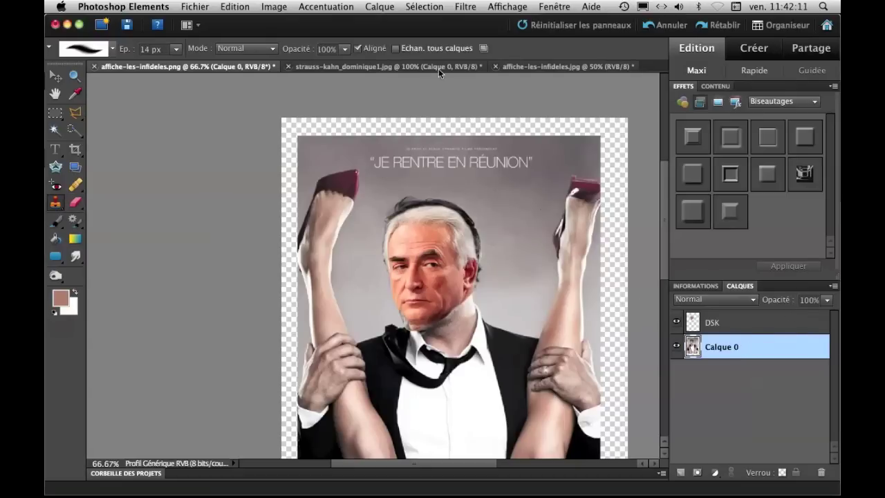
pyautogui.click(345, 50)
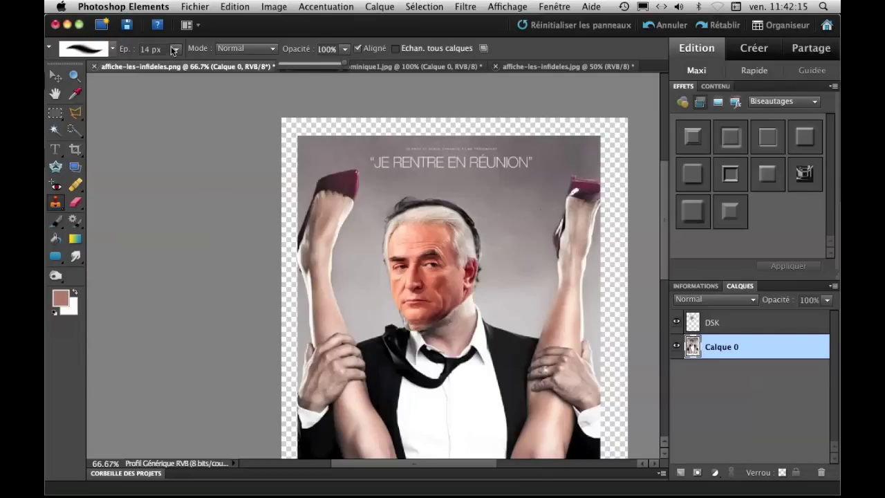
pyautogui.click(481, 235)
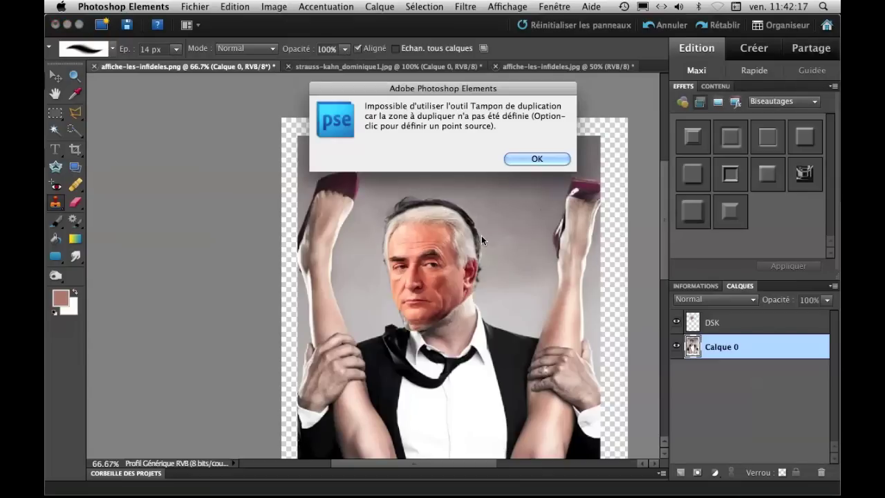
pyautogui.click(530, 160)
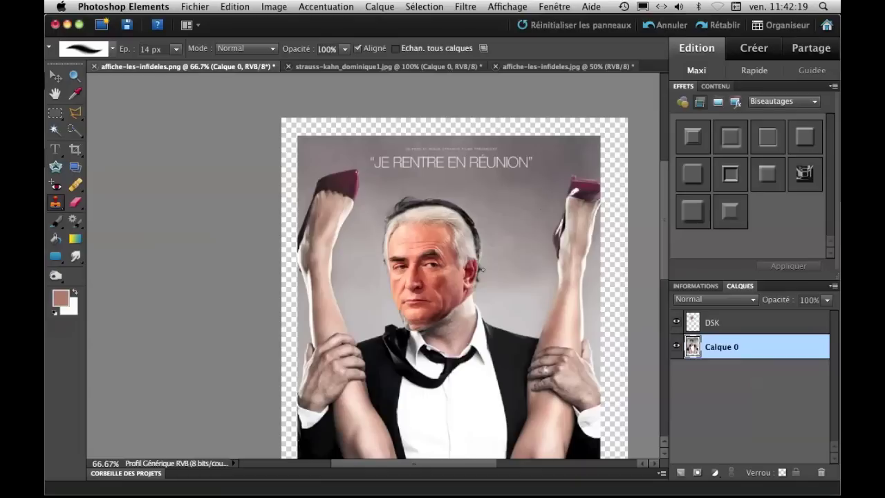
pyautogui.click(177, 49)
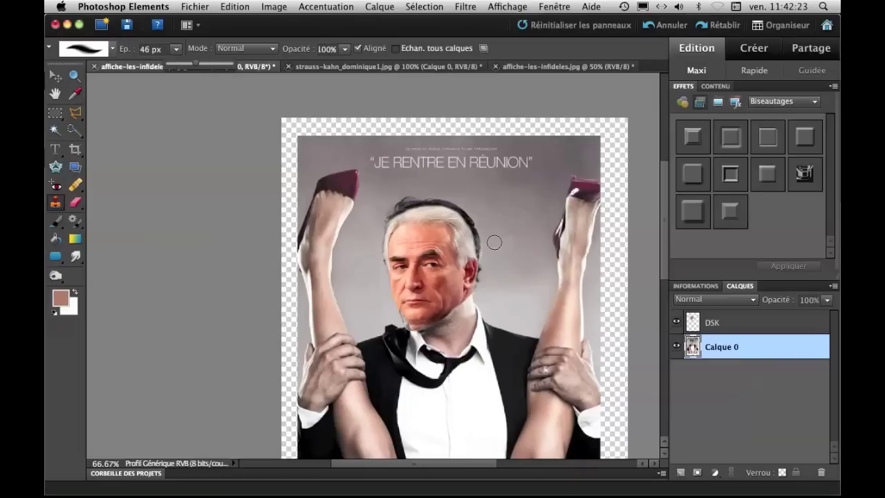
pyautogui.keyDown('alt'); pyautogui.click(488, 283); pyautogui.keyUp('alt')
# Clone grey background over the dark hair beside and above the head, then hide DSK to check.
pyautogui.moveTo(478, 285)
pyautogui.mouseDown()
pyautogui.moveTo(472, 224)
pyautogui.moveTo(483, 288)
pyautogui.moveTo(482, 234)
pyautogui.moveTo(488, 259)
pyautogui.mouseUp()
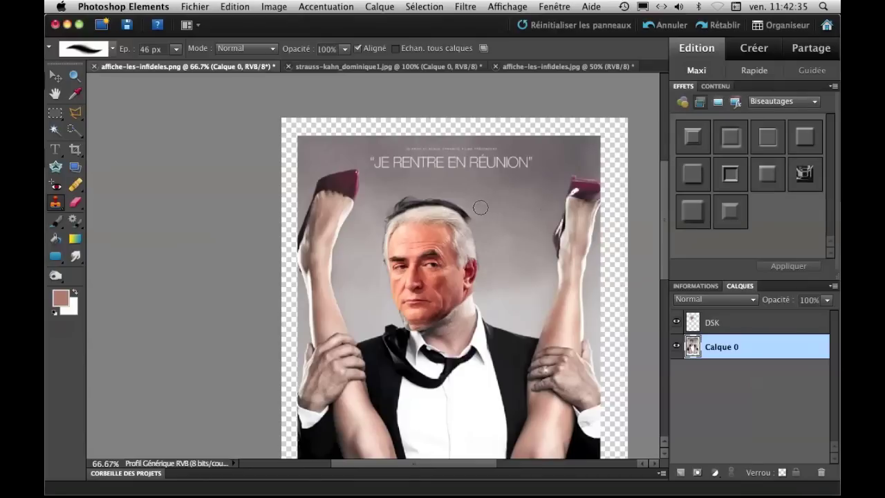
pyautogui.moveTo(481, 207)
pyautogui.mouseDown()
pyautogui.moveTo(470, 208)
pyautogui.moveTo(472, 222)
pyautogui.moveTo(431, 205)
pyautogui.moveTo(458, 207)
pyautogui.moveTo(439, 199)
pyautogui.mouseUp()
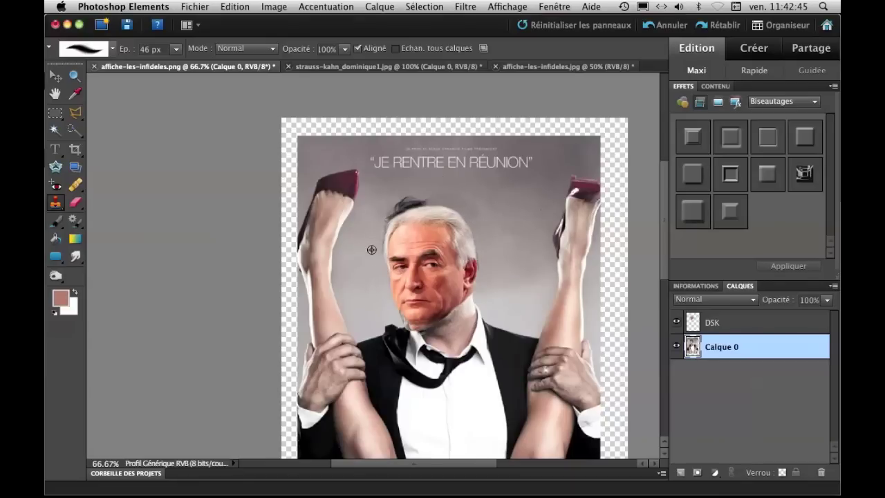
pyautogui.keyDown('alt'); pyautogui.click(397, 202); pyautogui.keyUp('alt')
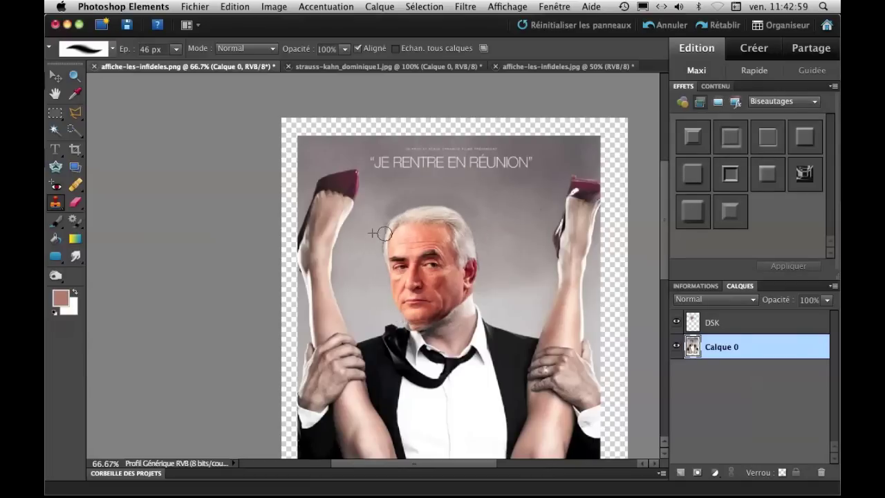
pyautogui.click(676, 322)
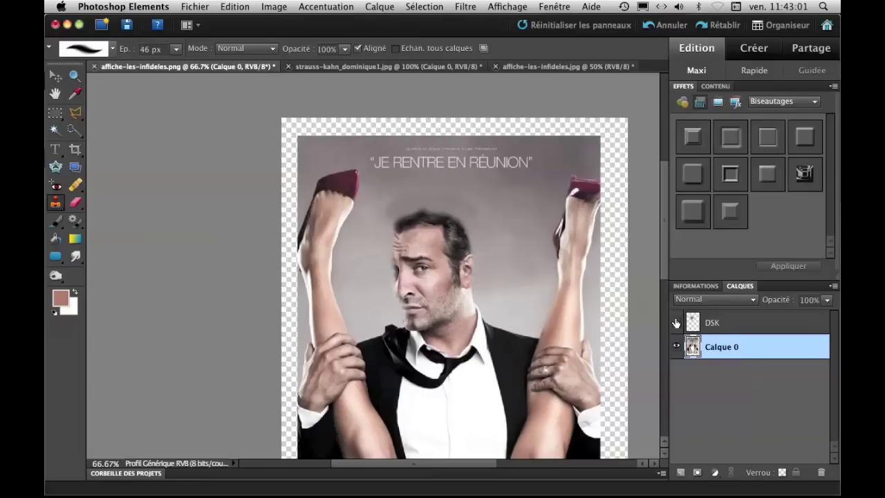
# Show the DSK face again, undo the last step, and reselect Calque 0.
pyautogui.click(676, 322)
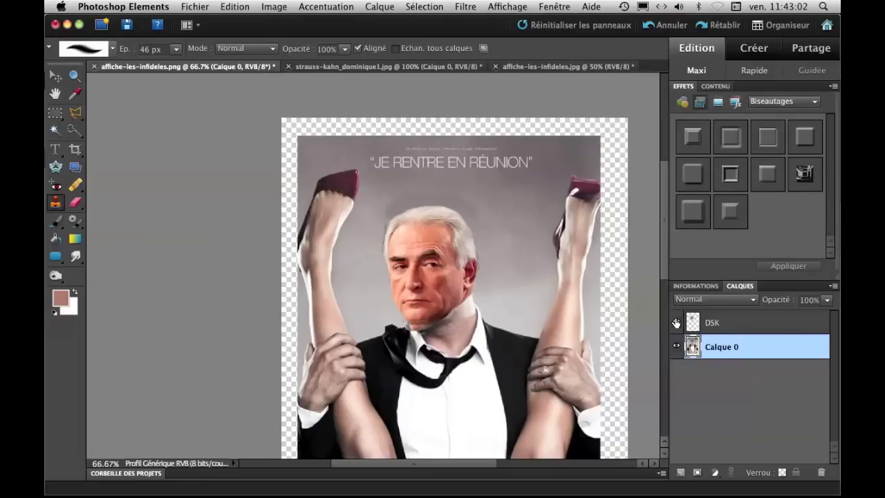
pyautogui.click(712, 328)
pyautogui.click(76, 203)
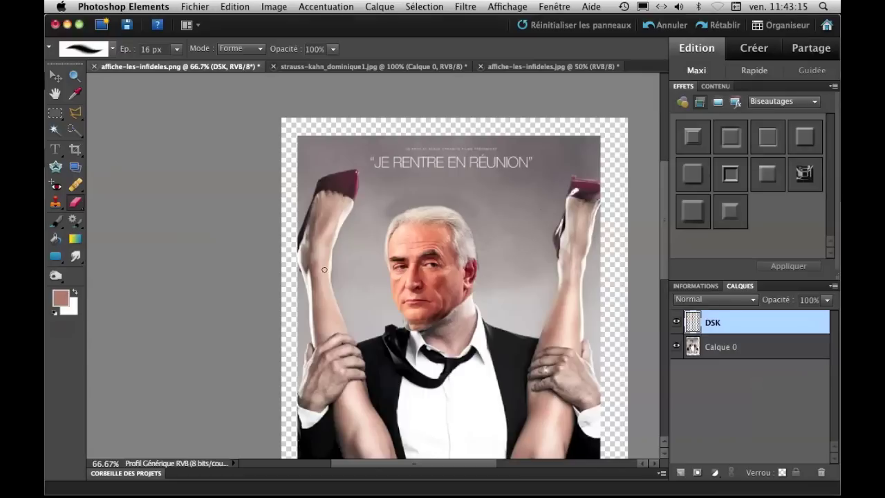
pyautogui.click(731, 346)
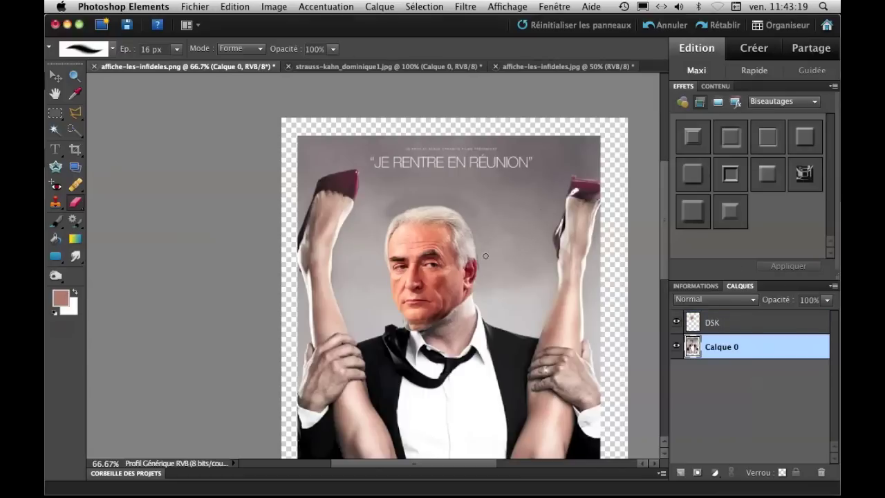
pyautogui.click(658, 25)
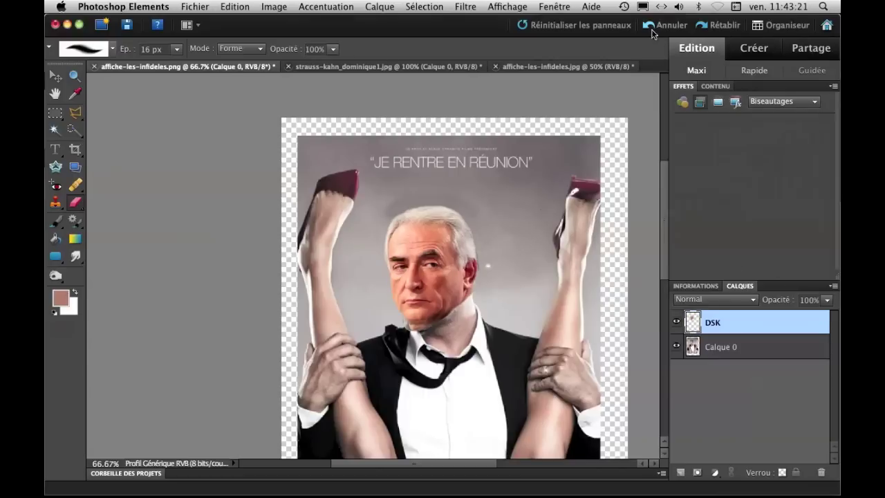
pyautogui.click(722, 354)
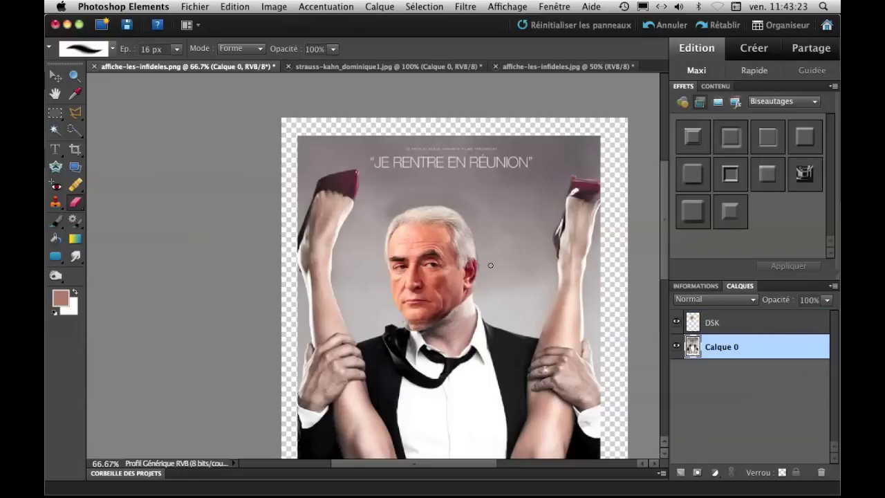
# Return to the Clone Stamp on Calque 0 and shrink the brush to 15 px.
pyautogui.click(56, 203)
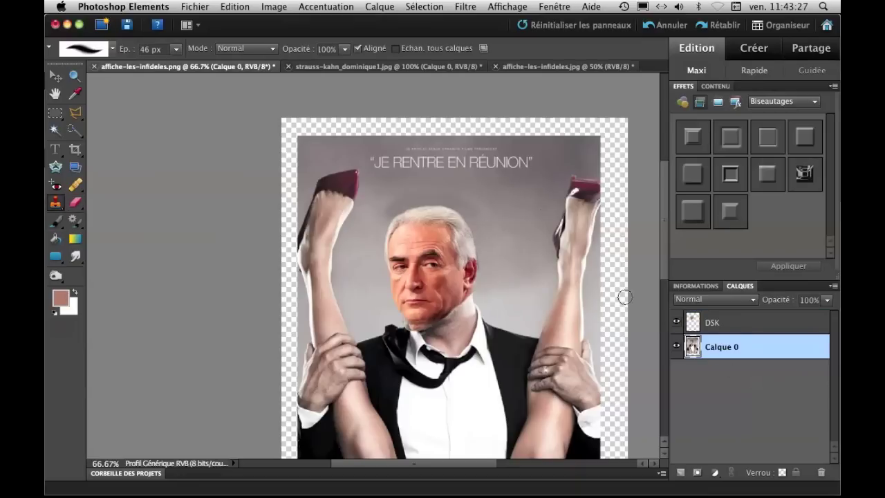
pyautogui.click(699, 327)
pyautogui.click(75, 203)
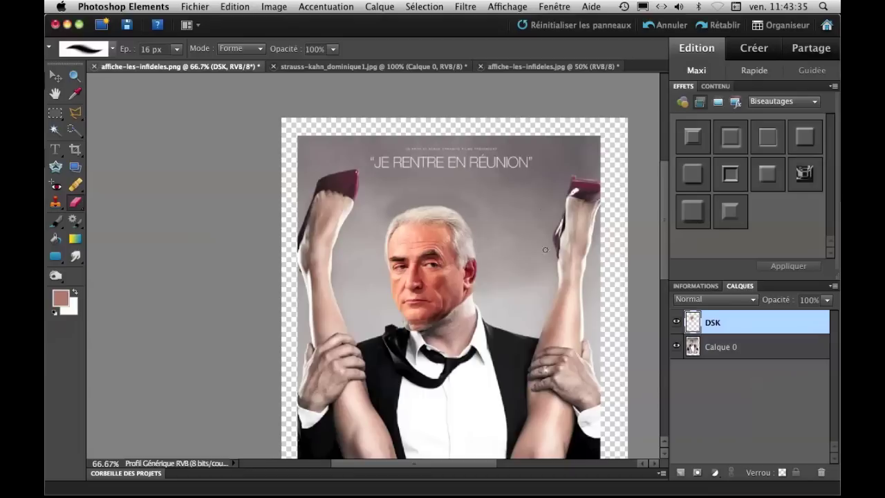
pyautogui.click(722, 345)
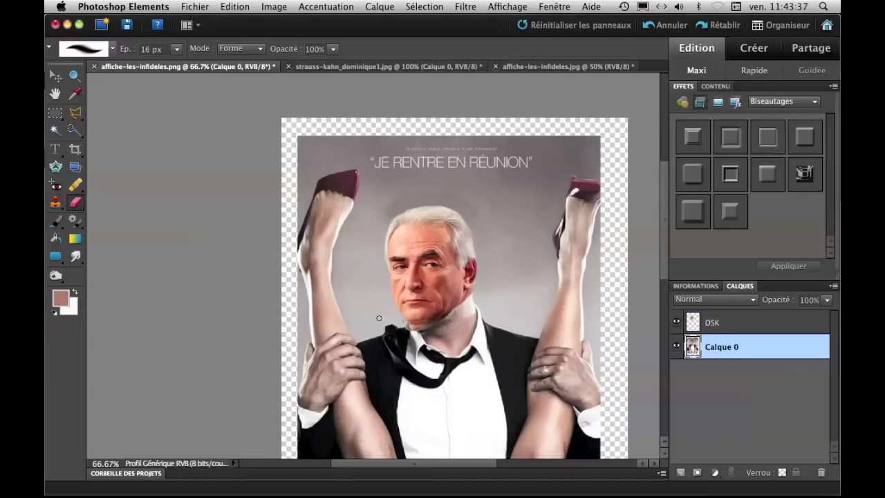
pyautogui.click(55, 202)
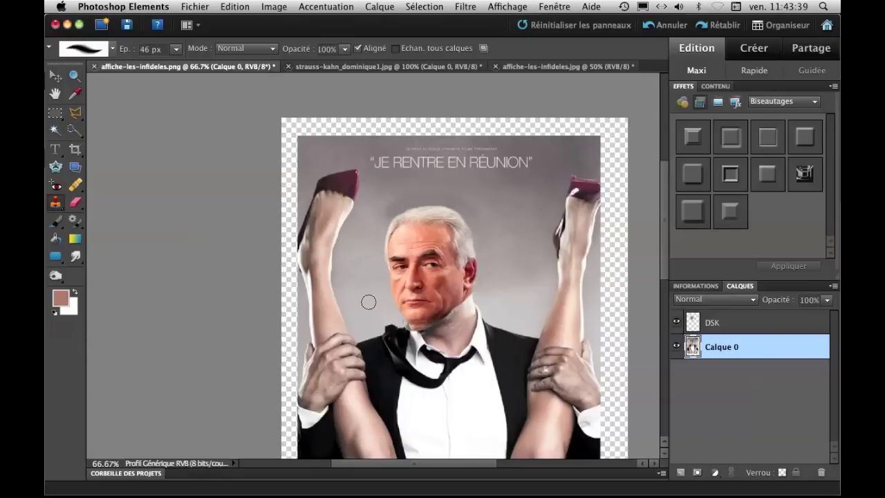
pyautogui.press('[')
pyautogui.press('[')
pyautogui.press('[')
# At 200%, extend the dark jacket collar up to the chin with a smaller Clone Stamp.
pyautogui.press('super+equal')
pyautogui.press('super+equal')
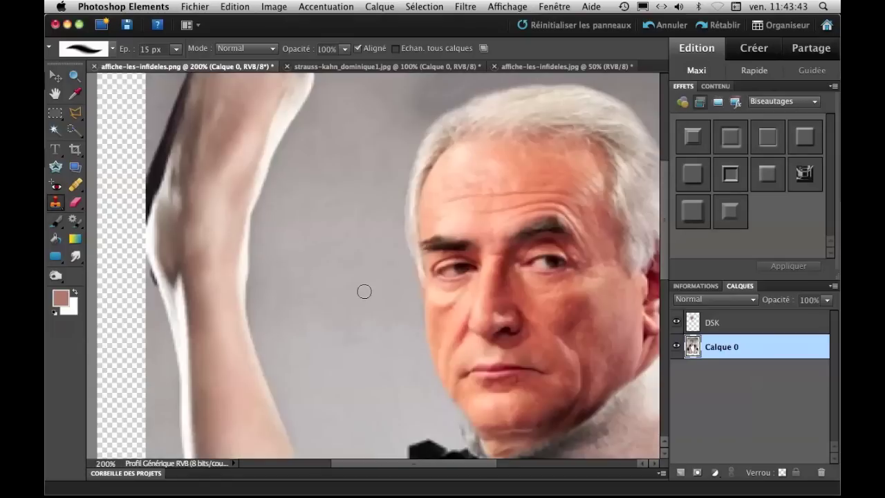
pyautogui.moveTo(443, 342); pyautogui.dragTo(336, 209)
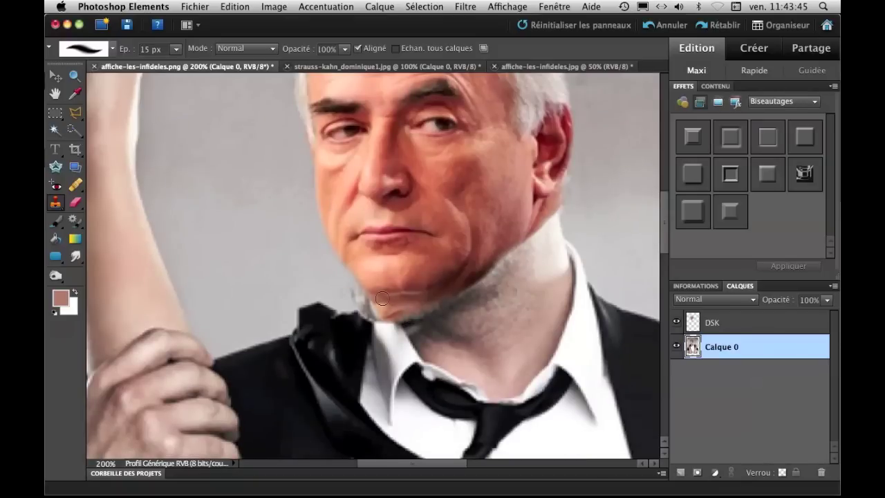
pyautogui.click(676, 322)
pyautogui.click(676, 323)
pyautogui.keyDown('alt'); pyautogui.click(340, 293); pyautogui.keyUp('alt')
pyautogui.press('[')
pyautogui.press('[')
pyautogui.press('[')
pyautogui.press('[')
pyautogui.moveTo(352, 322); pyautogui.dragTo(368, 322)
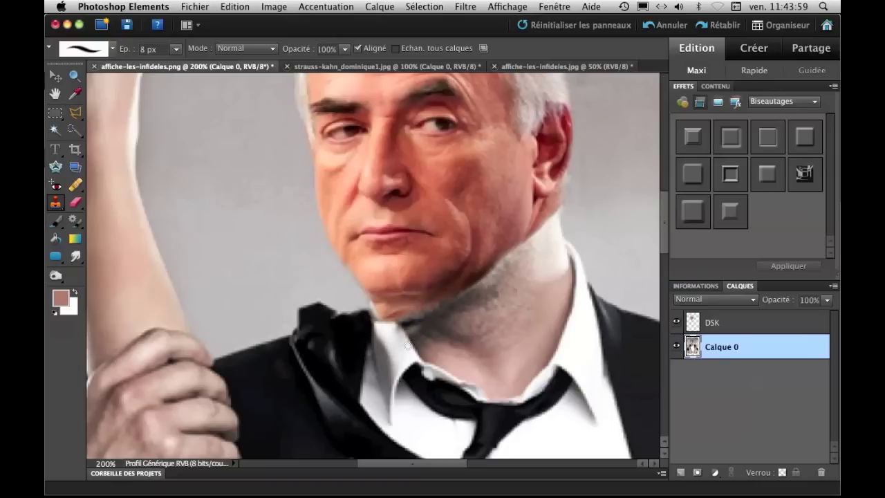
# On Calque 0, clone along the collar edge under the chin with a 10 px brush.
pyautogui.click(712, 324)
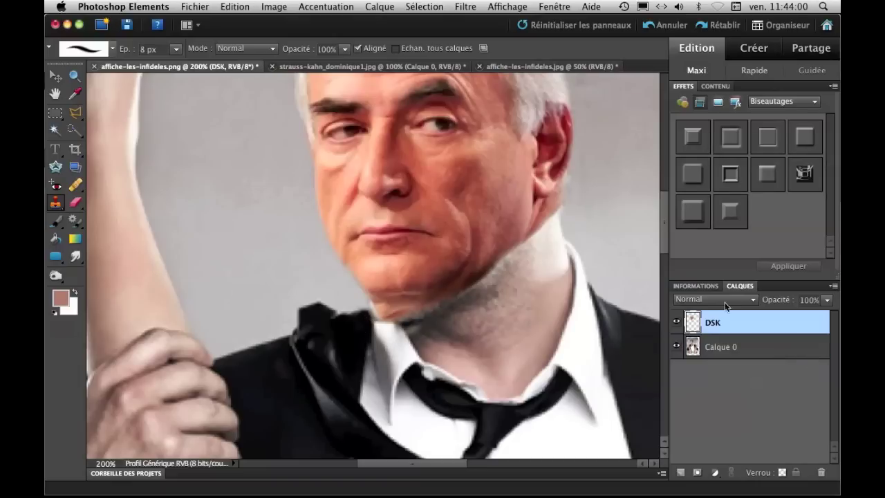
pyautogui.click(75, 201)
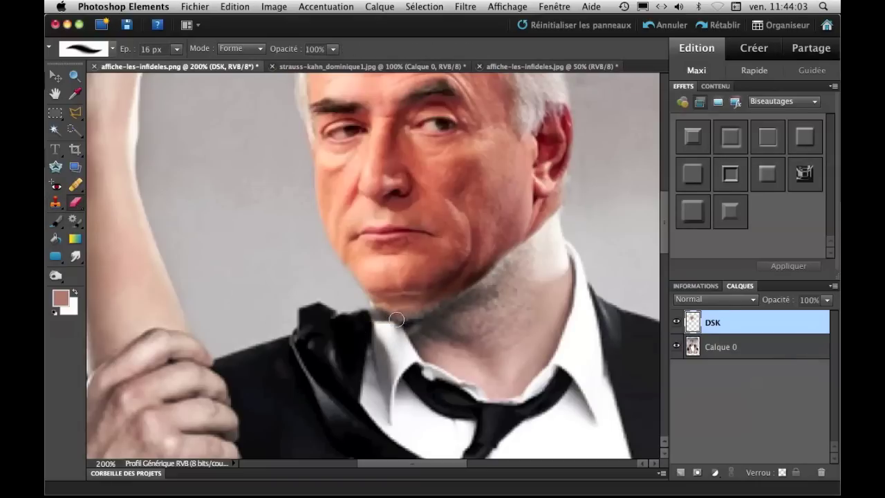
pyautogui.click(750, 350)
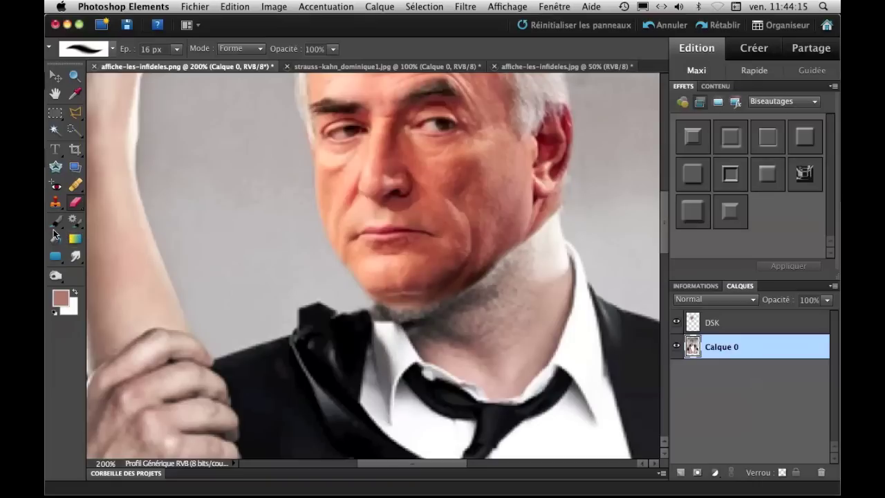
pyautogui.click(55, 206)
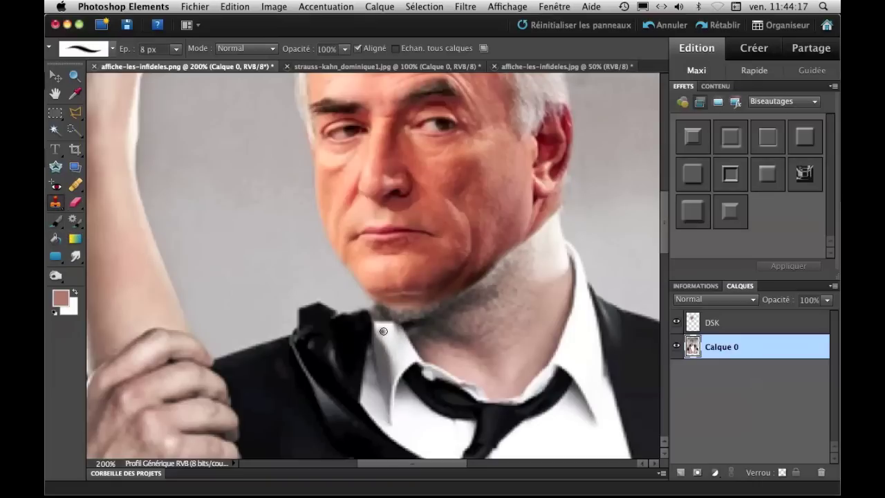
pyautogui.press(']')
pyautogui.press(']')
pyautogui.keyDown('alt'); pyautogui.click(395, 332); pyautogui.keyUp('alt')
pyautogui.moveTo(374, 322)
pyautogui.mouseDown()
pyautogui.moveTo(401, 328)
pyautogui.moveTo(377, 320)
pyautogui.moveTo(389, 329)
pyautogui.moveTo(381, 329)
pyautogui.mouseUp()
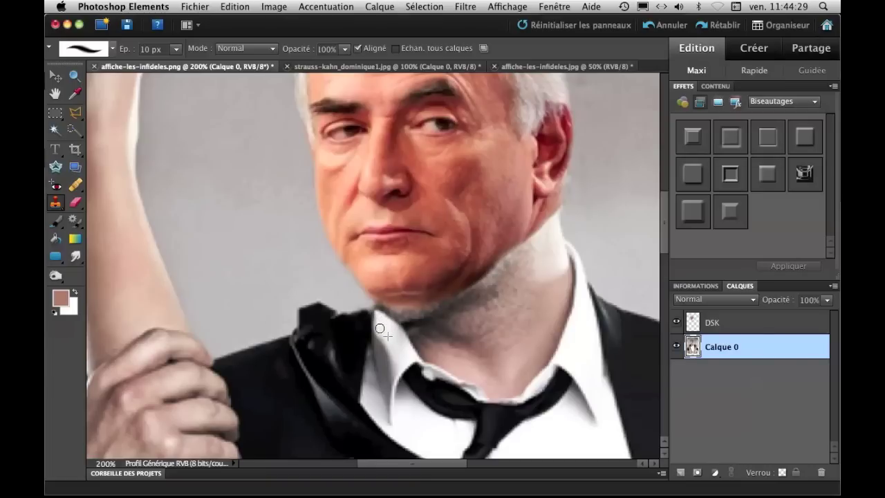
pyautogui.press('super+0')
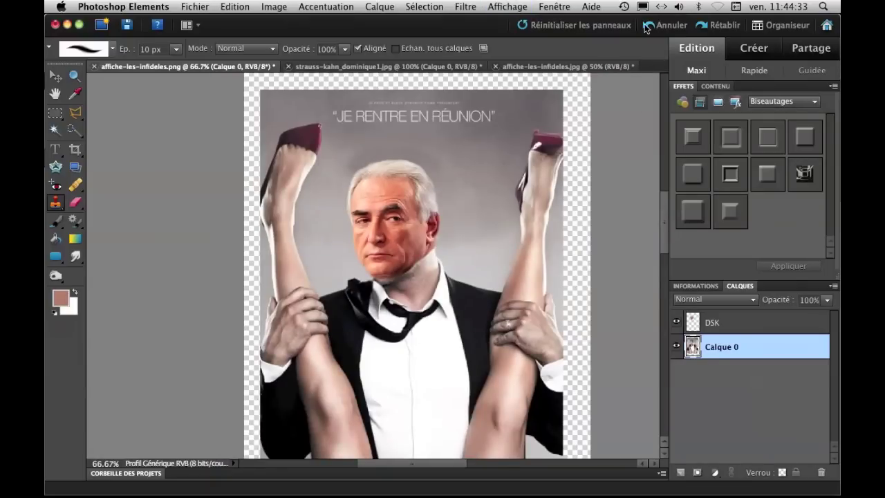
# Set the healing brush diameter to 7 px.
pyautogui.moveTo(318, 156); pyautogui.dragTo(466, 317)
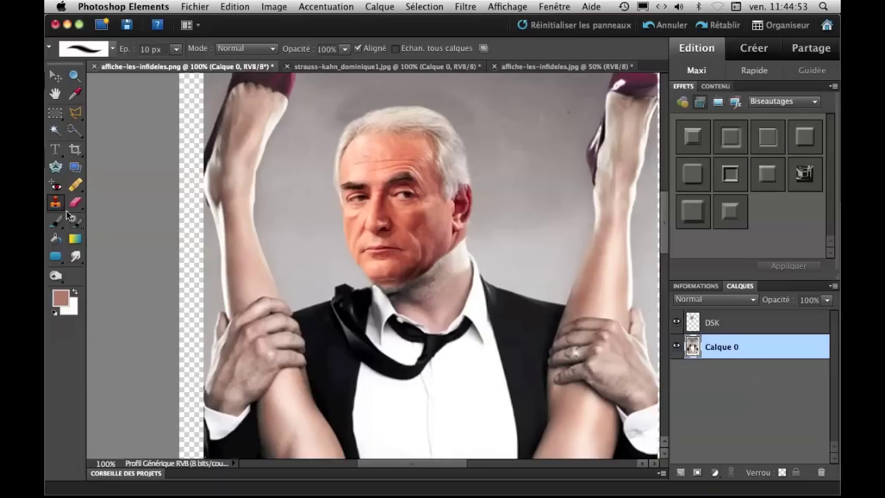
pyautogui.click(74, 185)
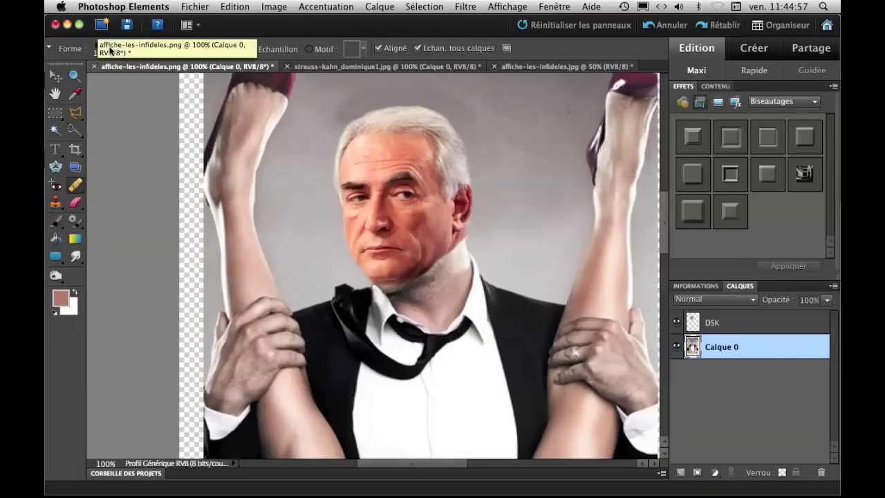
pyautogui.click(109, 49)
pyautogui.click(62, 85)
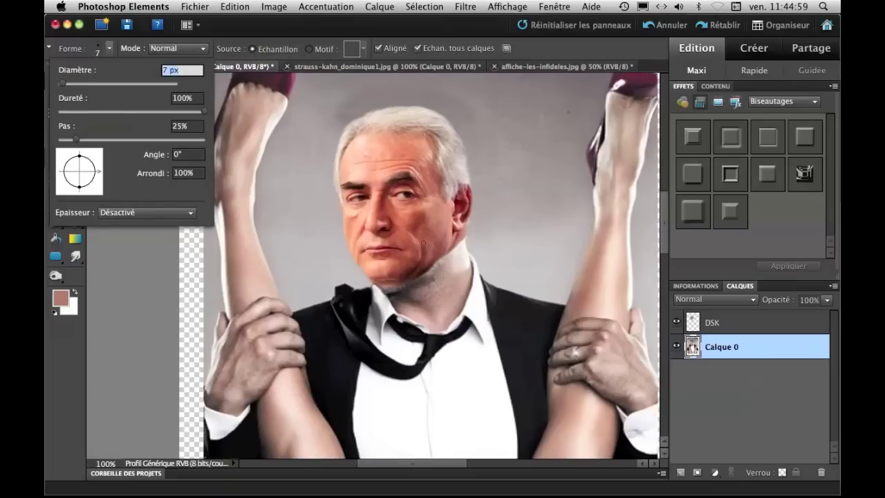
pyautogui.press('Return')
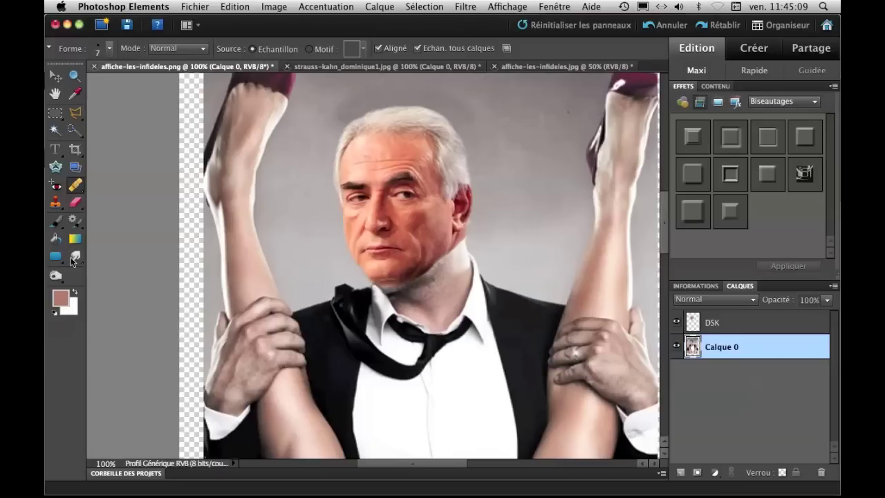
# Clone over the collar edge beneath the face with the Clone Stamp at higher zoom.
pyautogui.click(55, 202)
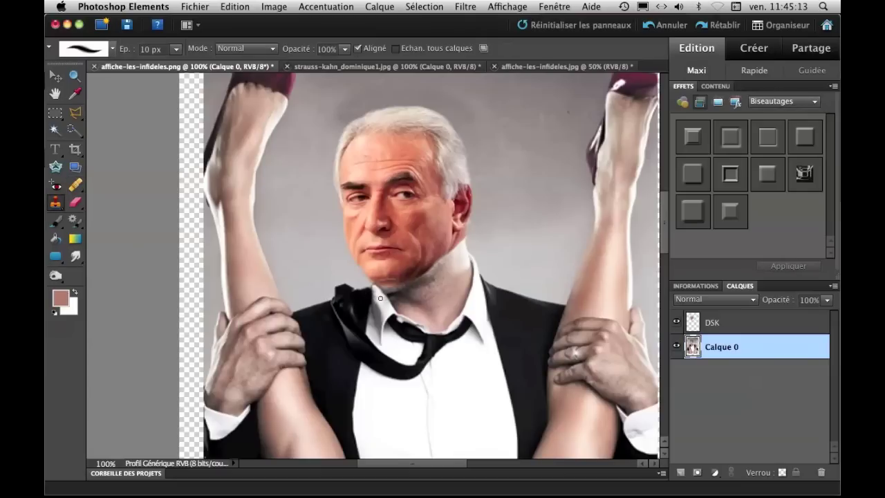
pyautogui.press('super+plus')
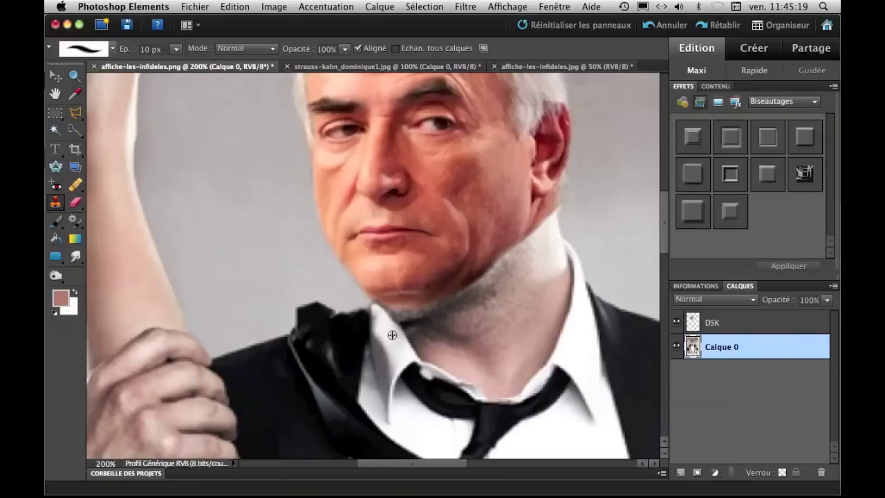
pyautogui.moveTo(378, 322); pyautogui.dragTo(397, 325)
pyautogui.press('super+minus')
pyautogui.press('super+minus')
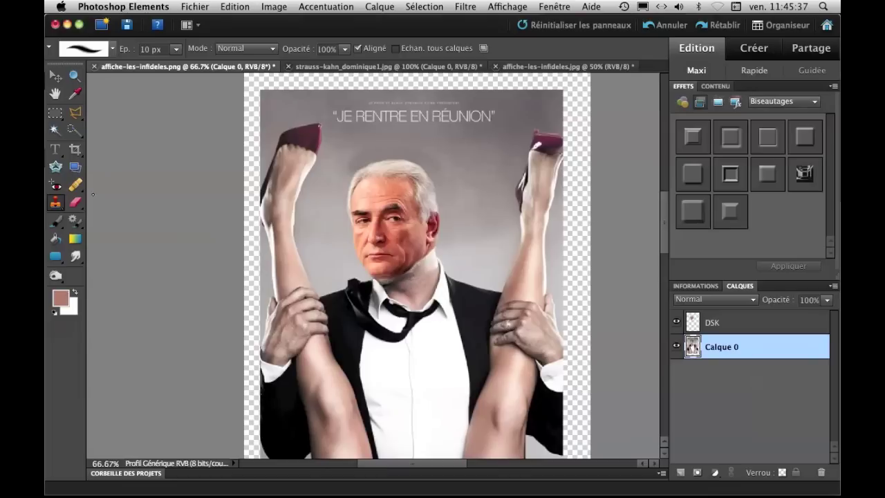
# Heal the grey blot near the title with a 30 px brush, then stop sampling all layers.
pyautogui.click(75, 184)
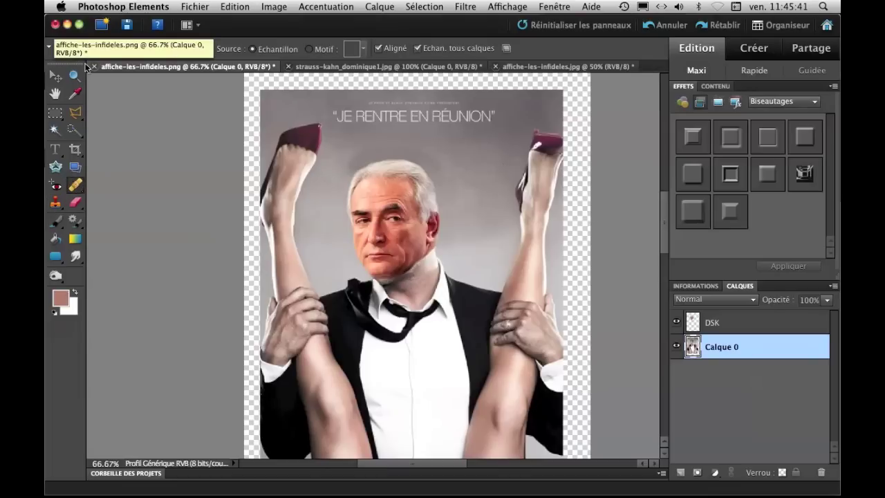
pyautogui.click(108, 48)
pyautogui.moveTo(66, 84); pyautogui.dragTo(80, 85)
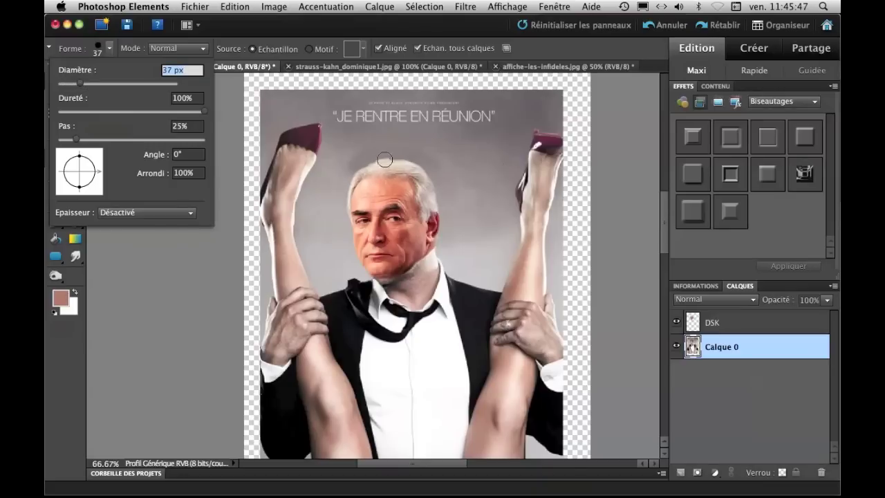
pyautogui.moveTo(77, 84); pyautogui.dragTo(74, 84)
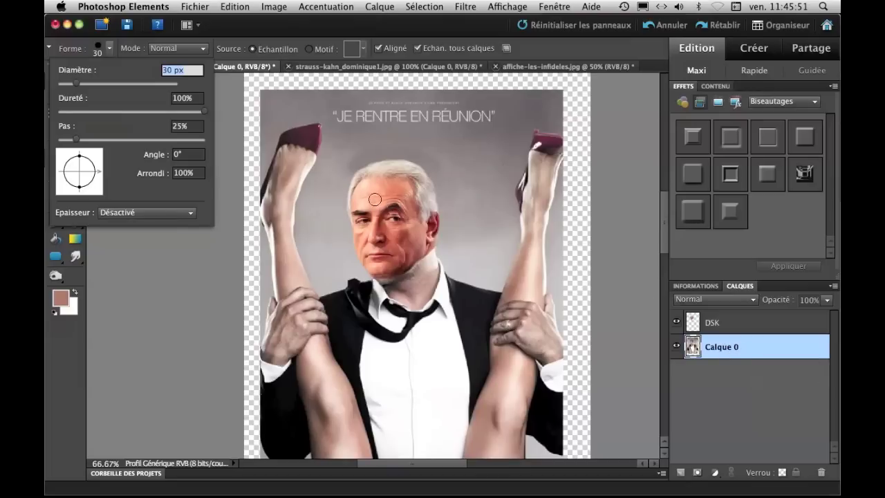
pyautogui.click(332, 167)
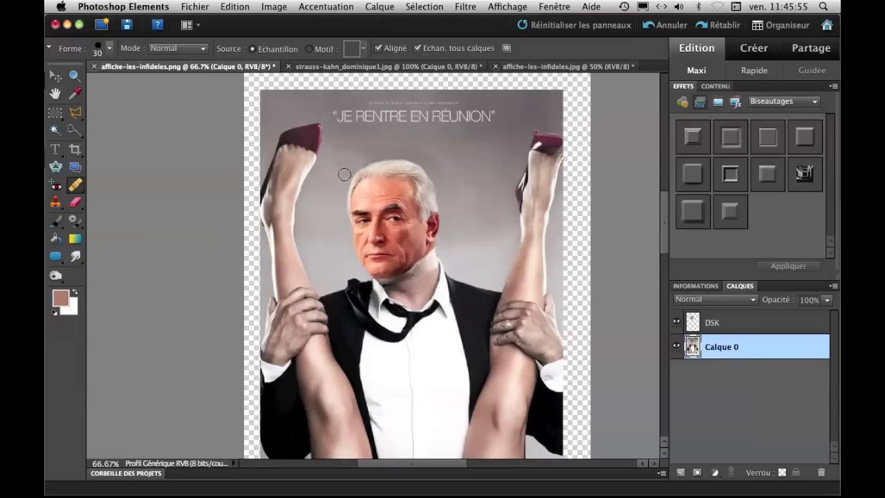
pyautogui.click(645, 29)
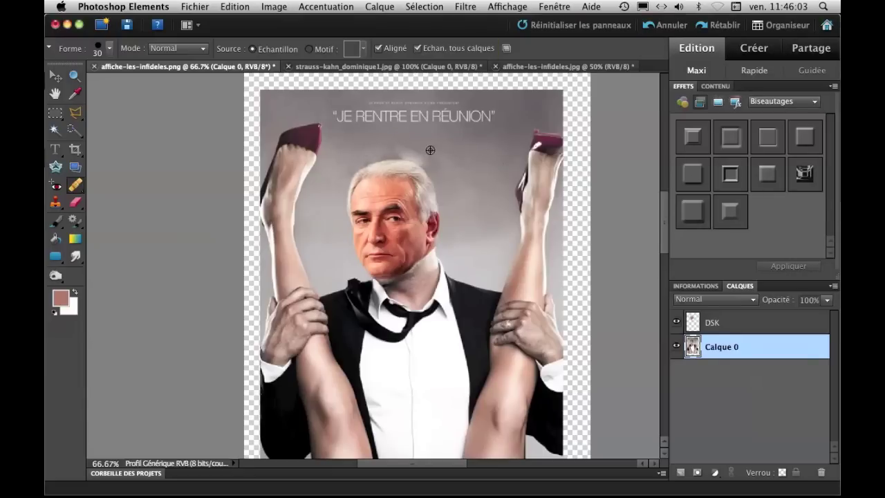
pyautogui.click(418, 48)
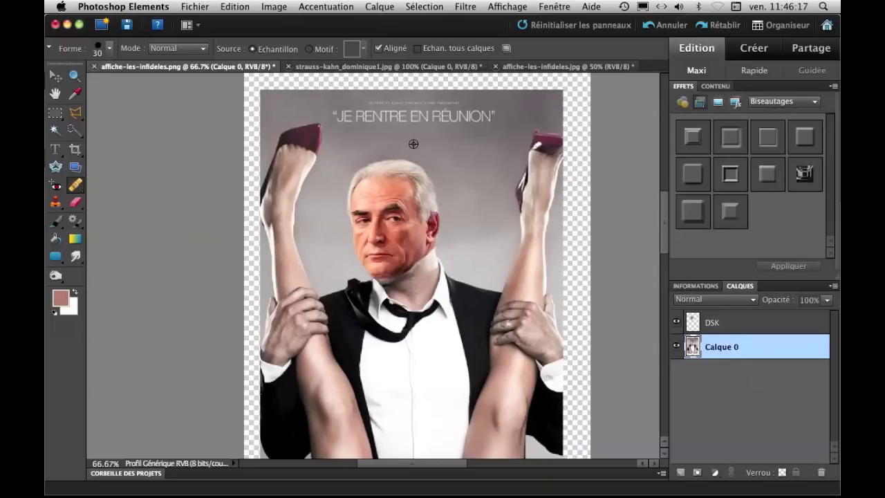
# With the DSK layer hidden, clone grey background over the actor's hair using a 46 px brush.
pyautogui.click(676, 322)
pyautogui.click(675, 322)
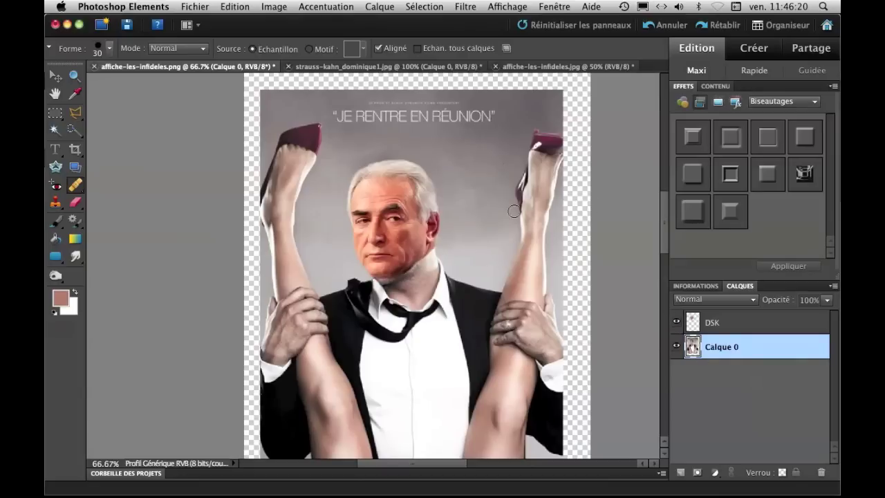
pyautogui.click(676, 322)
pyautogui.click(58, 206)
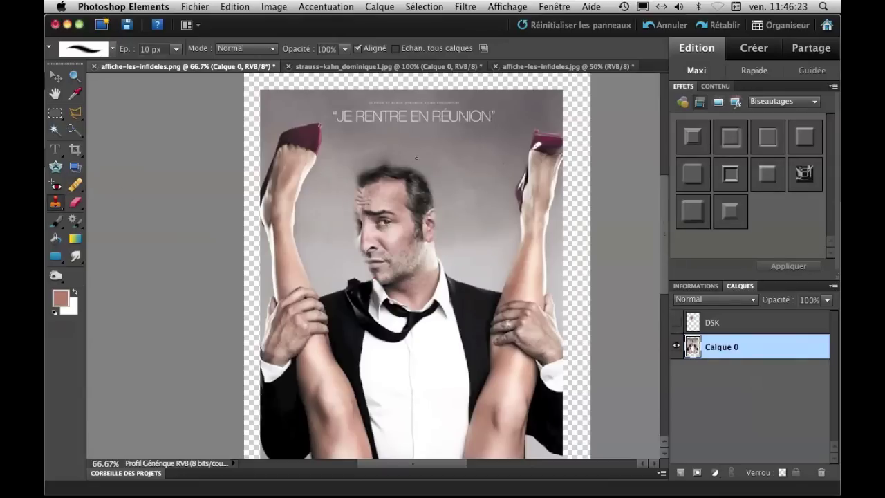
pyautogui.press(']')
pyautogui.press(']')
pyautogui.press(']')
pyautogui.press(']')
pyautogui.keyDown('alt'); pyautogui.click(410, 153); pyautogui.keyUp('alt')
pyautogui.moveTo(373, 168)
pyautogui.mouseDown()
pyautogui.moveTo(366, 170)
pyautogui.moveTo(420, 169)
pyautogui.moveTo(363, 181)
pyautogui.mouseUp()
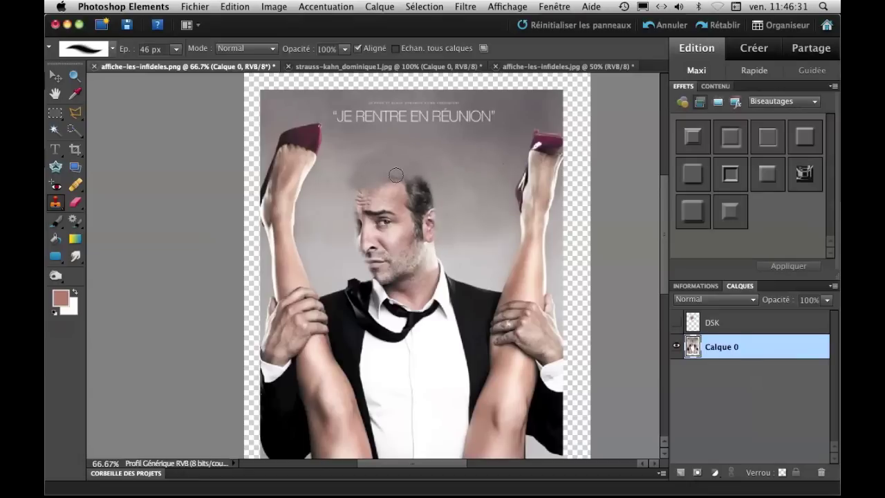
# With the DSK face shown again, heal the remaining hair edges and undo the stray cheek dab.
pyautogui.click(676, 324)
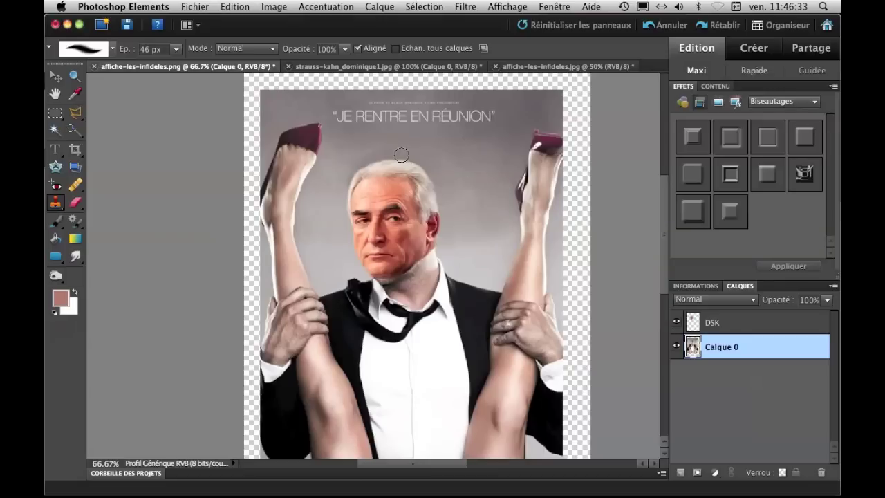
pyautogui.click(76, 185)
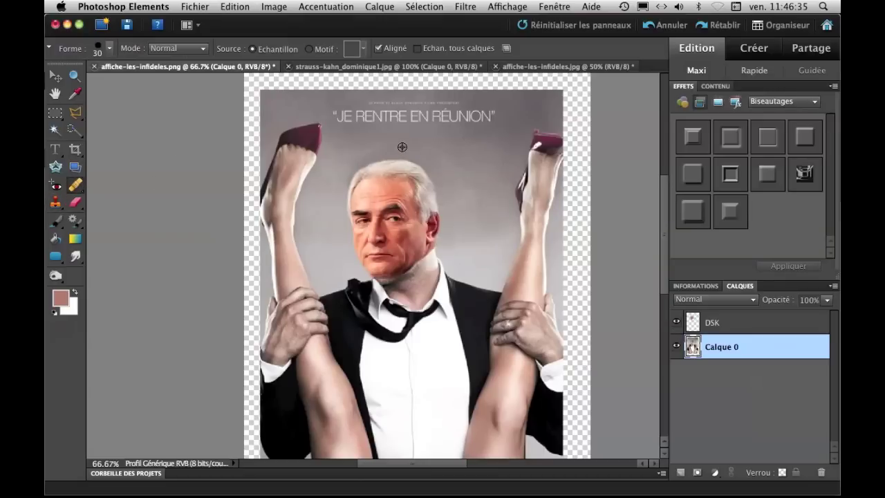
pyautogui.moveTo(353, 175)
pyautogui.mouseDown()
pyautogui.moveTo(362, 166)
pyautogui.moveTo(352, 177)
pyautogui.mouseUp()
pyautogui.moveTo(360, 235); pyautogui.dragTo(370, 240)
pyautogui.press('super+z')
pyautogui.press('super+minus')
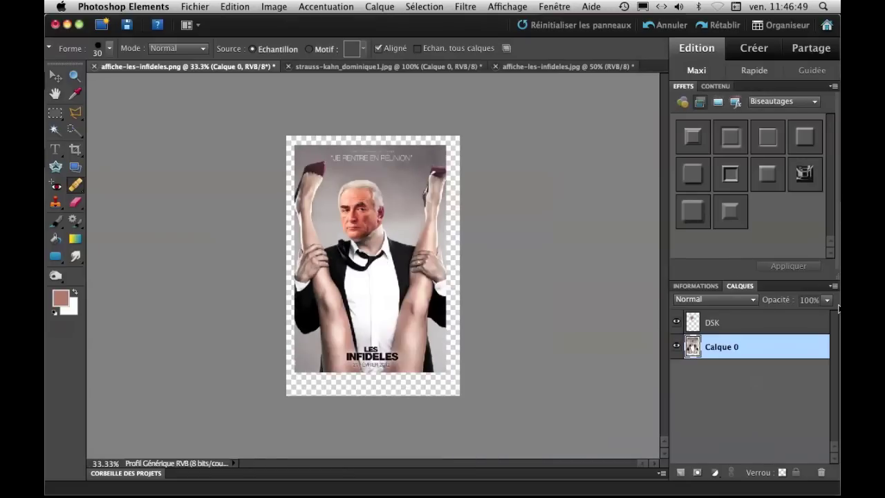
# Nudge the DSK face layer one step to the right at 66.7% zoom.
pyautogui.press('super+plus')
pyautogui.press('super+plus')
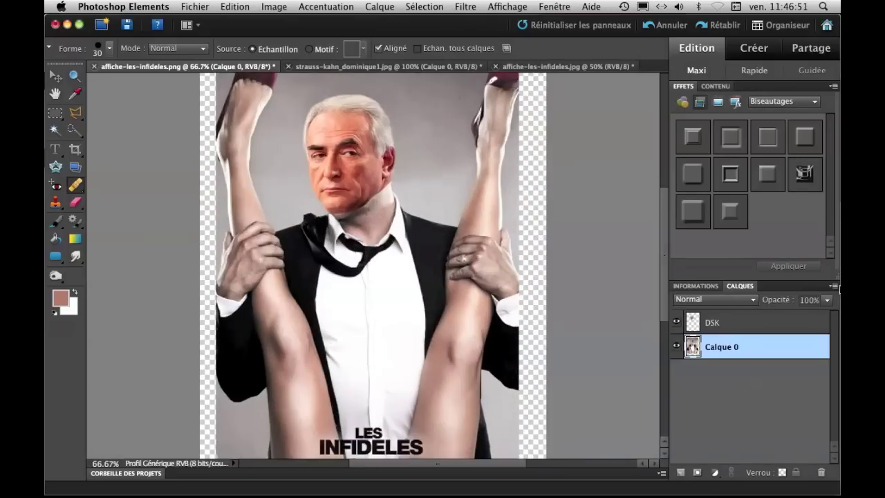
pyautogui.click(55, 76)
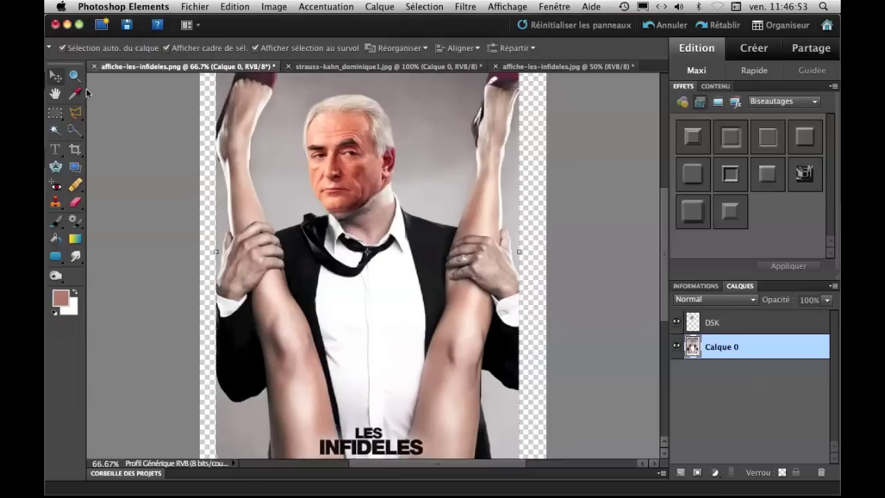
pyautogui.click(337, 163)
pyautogui.press('Right')
pyautogui.press('Right')
pyautogui.press('Right')
pyautogui.press('Right')
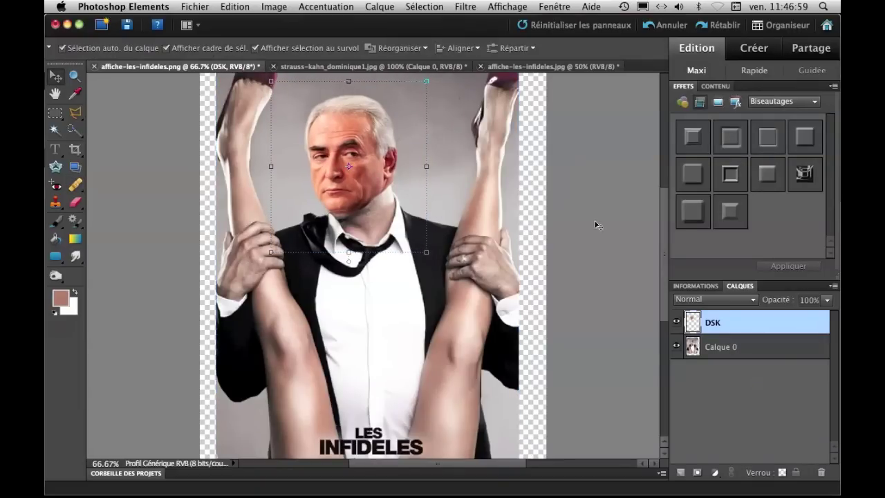
pyautogui.click(483, 187)
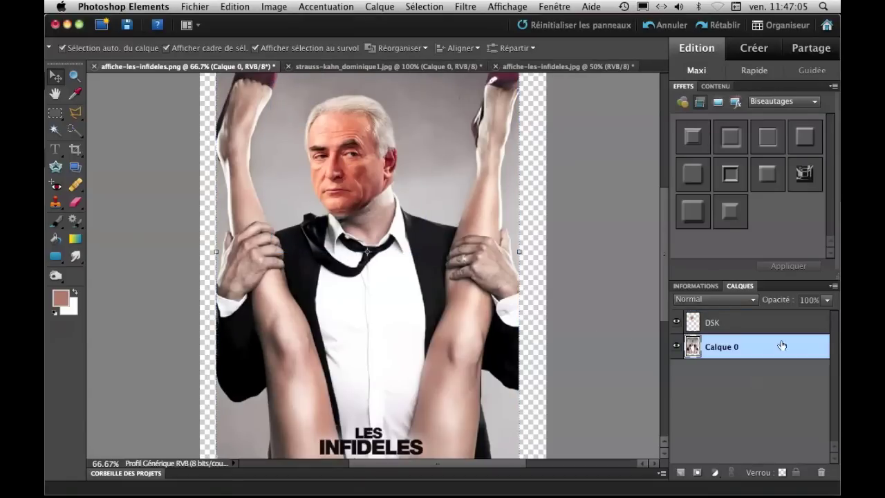
pyautogui.click(752, 331)
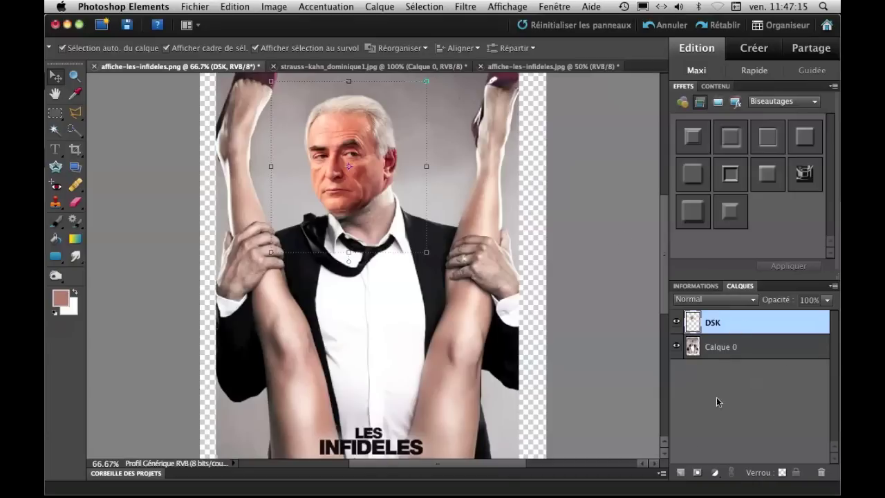
# Apply Coloration de la peau to the DSK face, sampling its skin and lowering Hâle.
pyautogui.click(277, 7)
pyautogui.moveTo(311, 81)
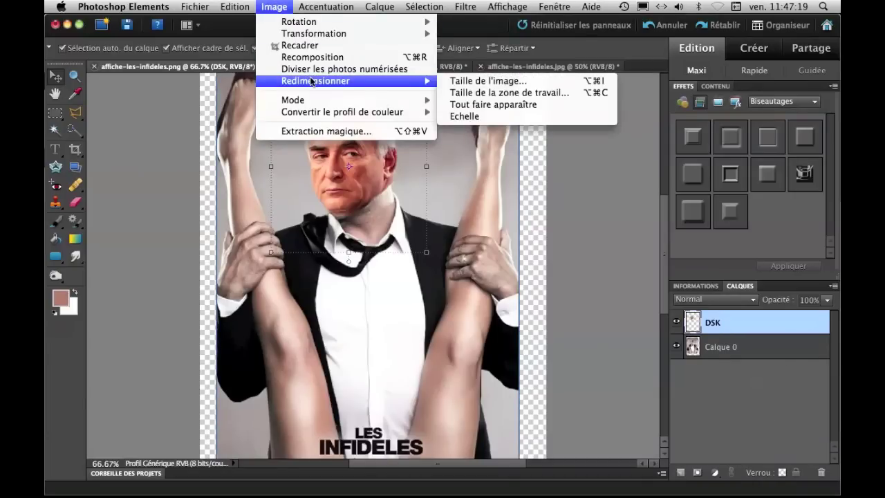
pyautogui.moveTo(316, 8)
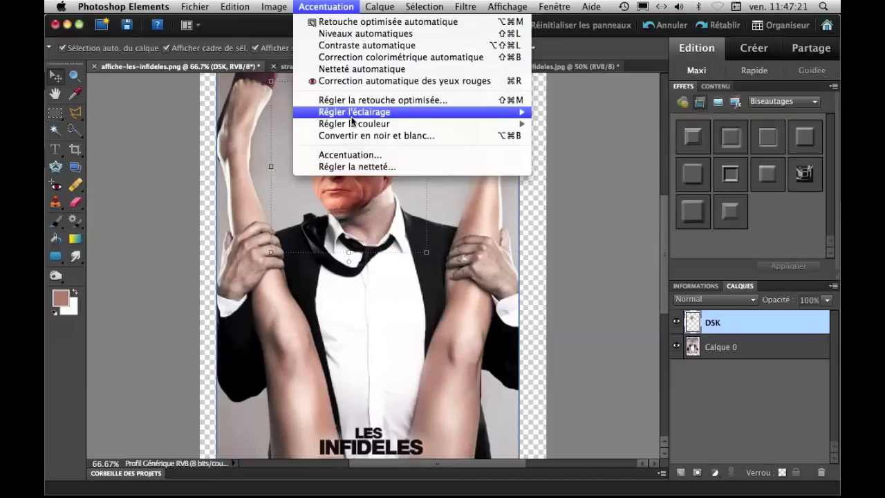
pyautogui.moveTo(354, 125)
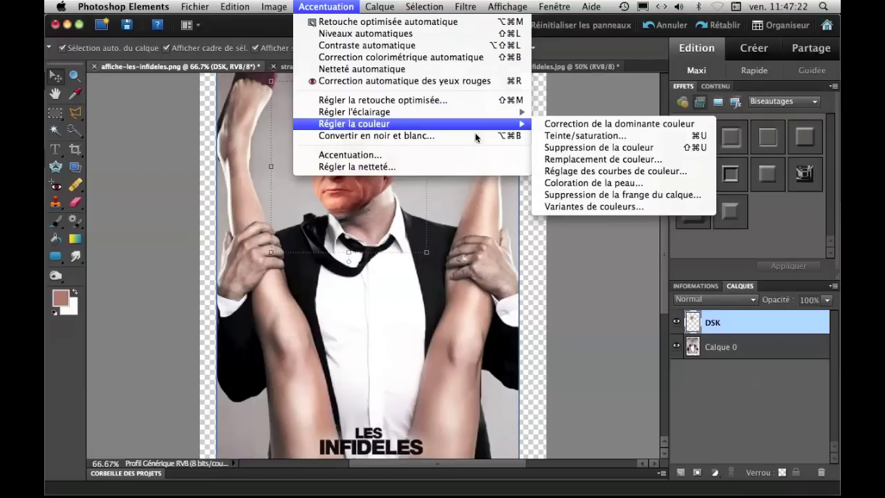
pyautogui.click(608, 183)
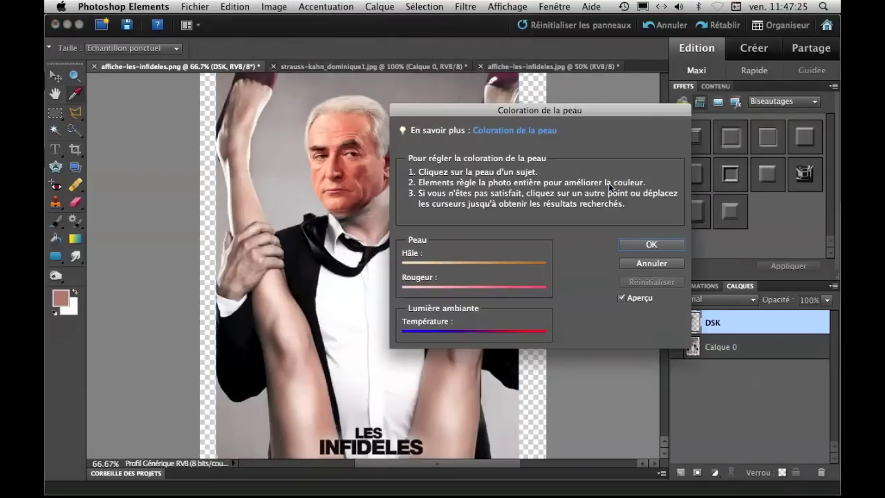
pyautogui.moveTo(434, 109); pyautogui.dragTo(516, 106)
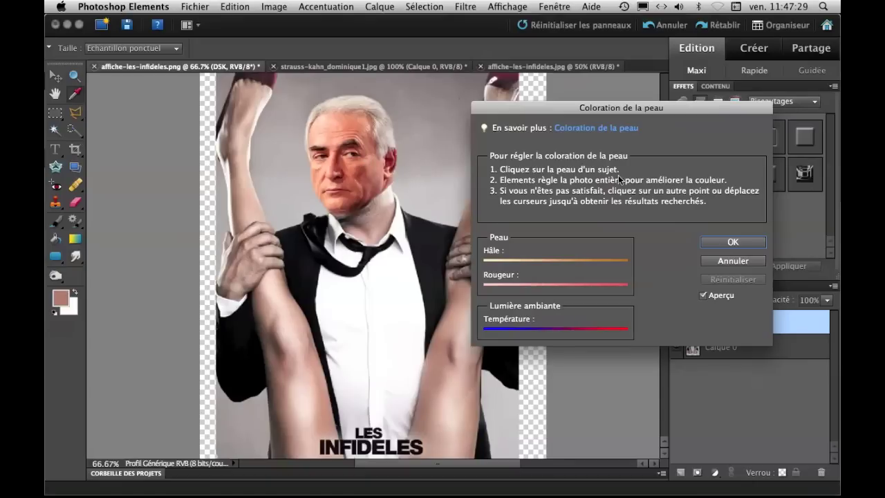
pyautogui.click(369, 169)
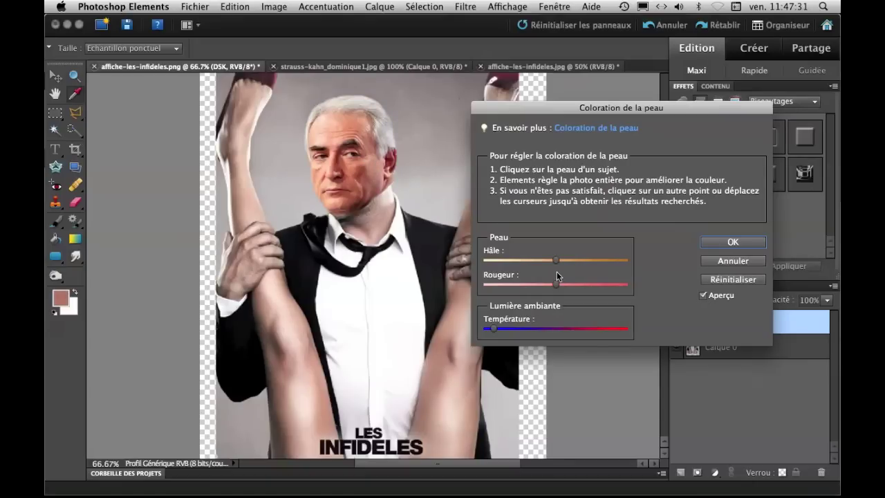
pyautogui.moveTo(556, 260); pyautogui.dragTo(513, 261)
pyautogui.moveTo(559, 111); pyautogui.dragTo(520, 92)
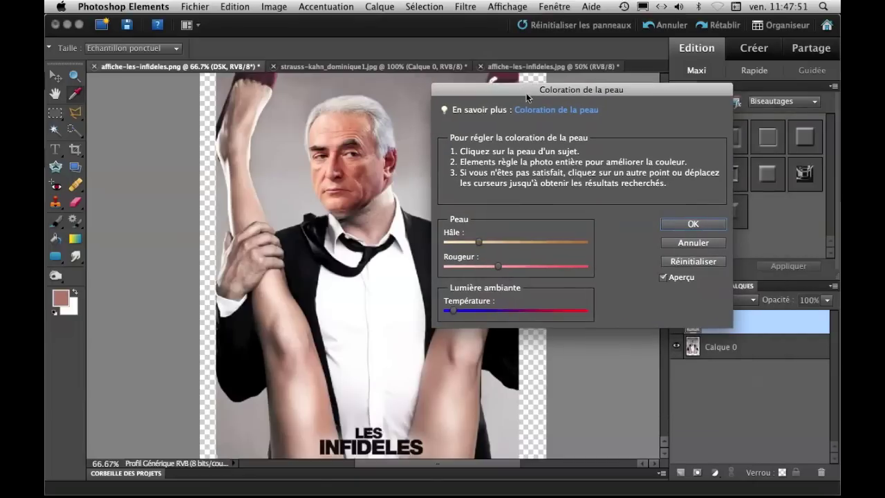
pyautogui.click(693, 224)
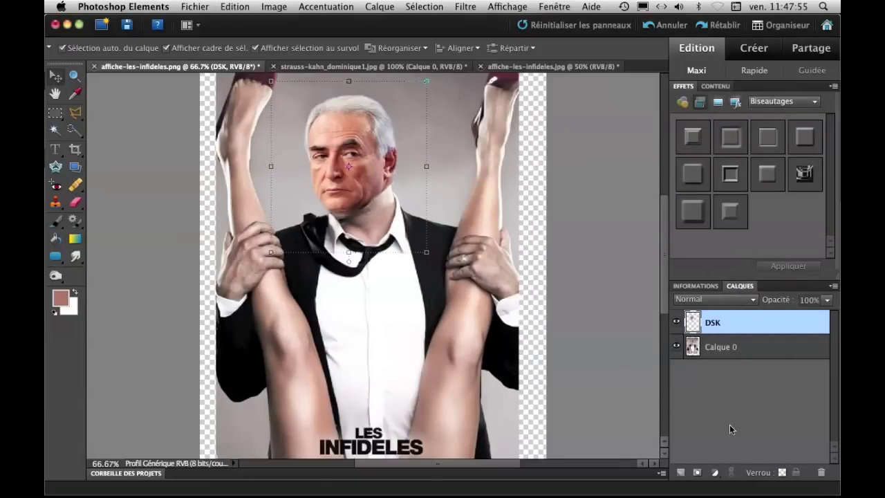
# Add a desaturating Teinte/Saturation adjustment layer and compare the poster with it on and off.
pyautogui.click(715, 473)
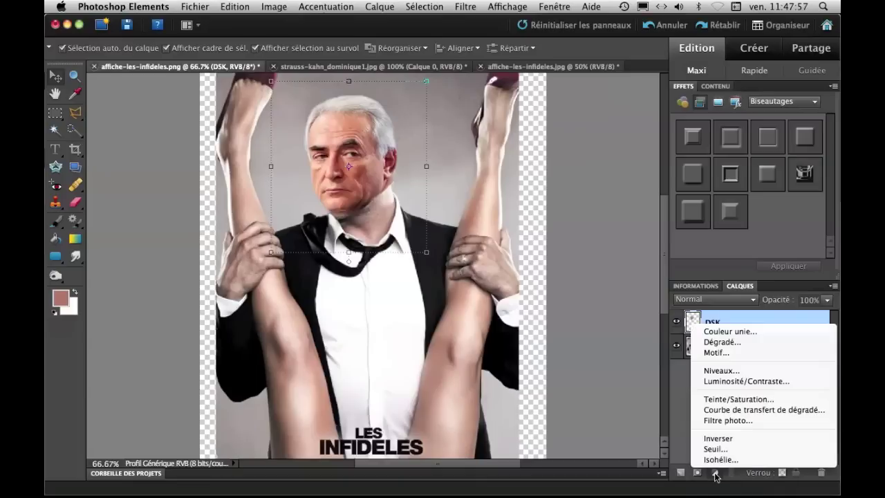
pyautogui.click(737, 402)
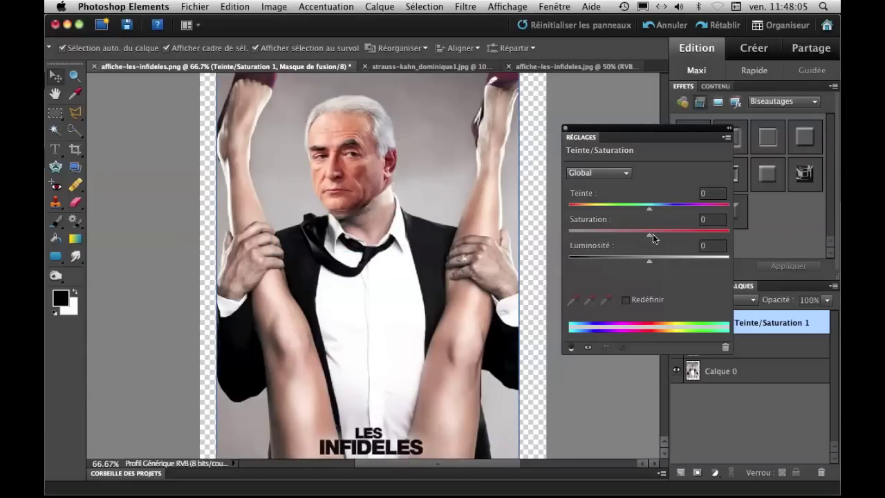
pyautogui.moveTo(648, 238); pyautogui.dragTo(625, 235)
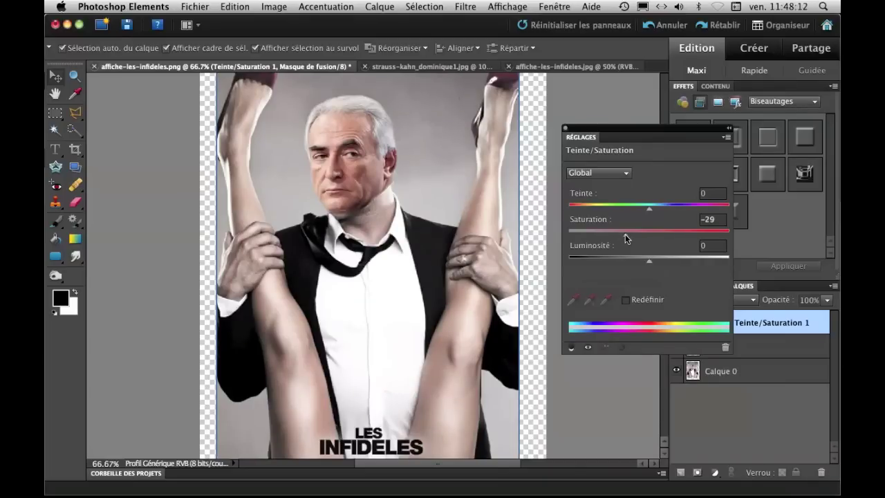
pyautogui.click(565, 128)
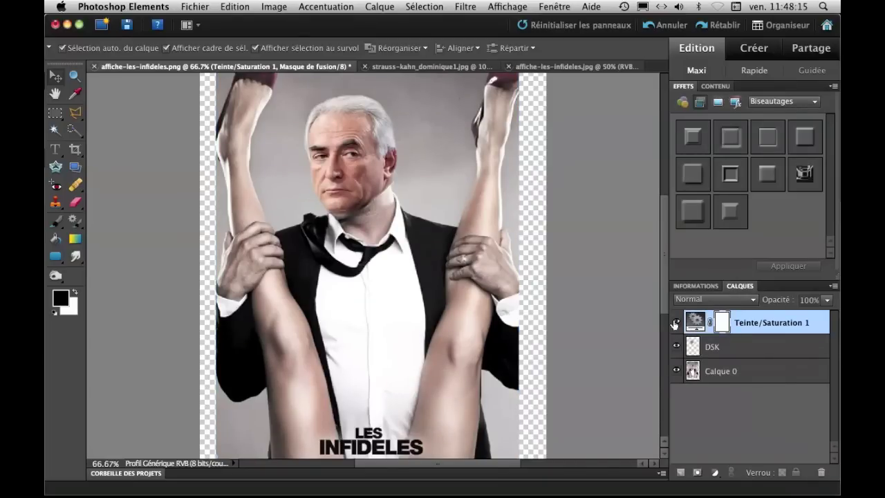
pyautogui.click(735, 347)
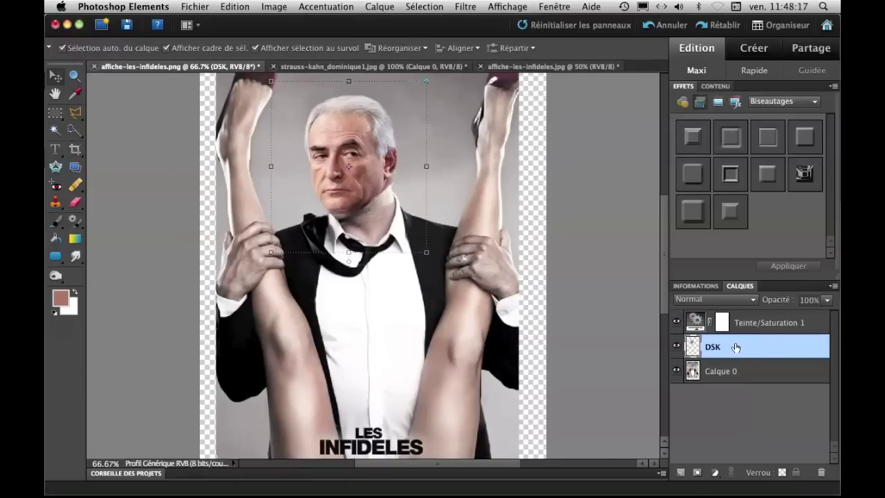
pyautogui.click(741, 370)
pyautogui.click(676, 322)
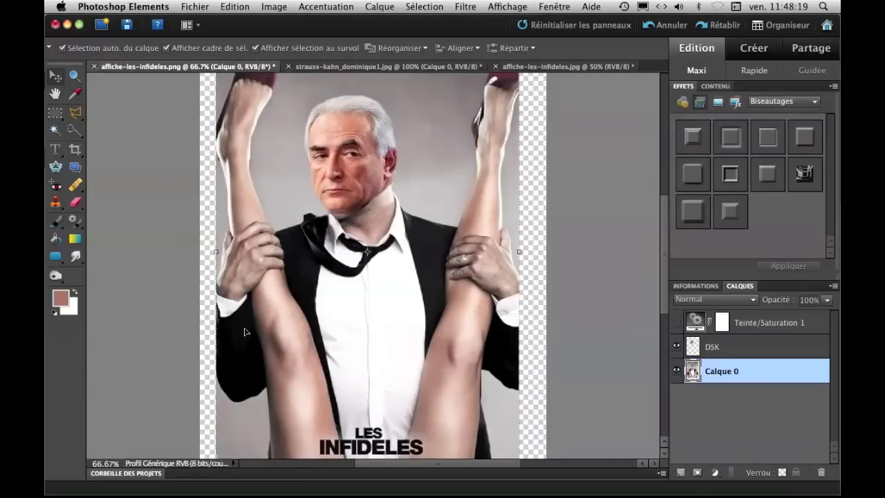
pyautogui.click(676, 322)
pyautogui.click(676, 322)
pyautogui.click(676, 322)
pyautogui.click(676, 322)
pyautogui.click(676, 322)
# Clip Teinte/Saturation 1 to the DSK face layer with Créer un masque d'écrêtage.
pyautogui.click(766, 325)
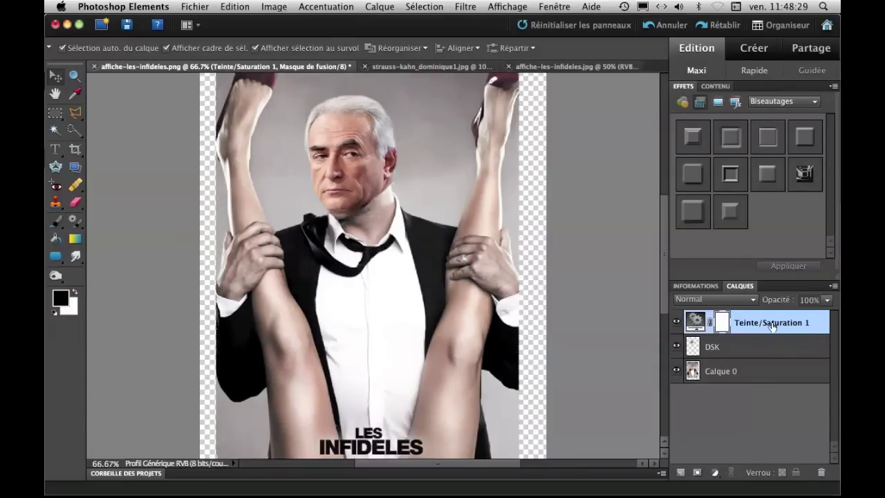
pyautogui.click(718, 348)
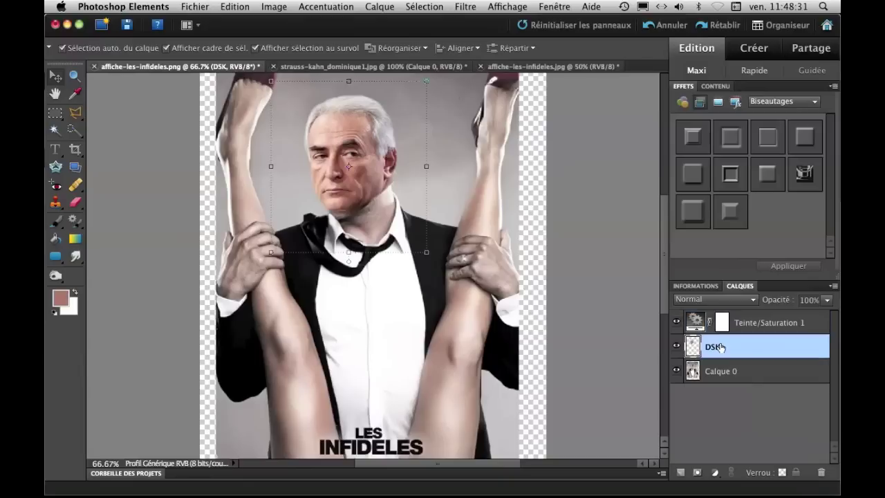
pyautogui.click(746, 330)
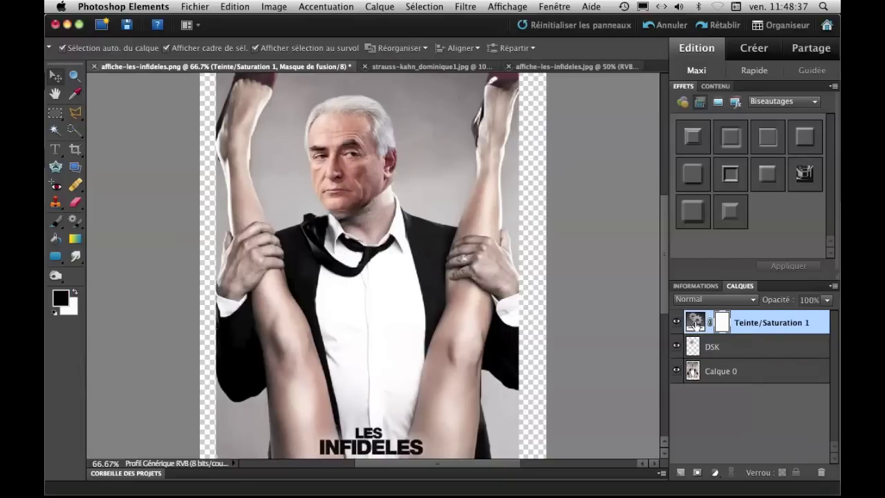
pyautogui.click(379, 7)
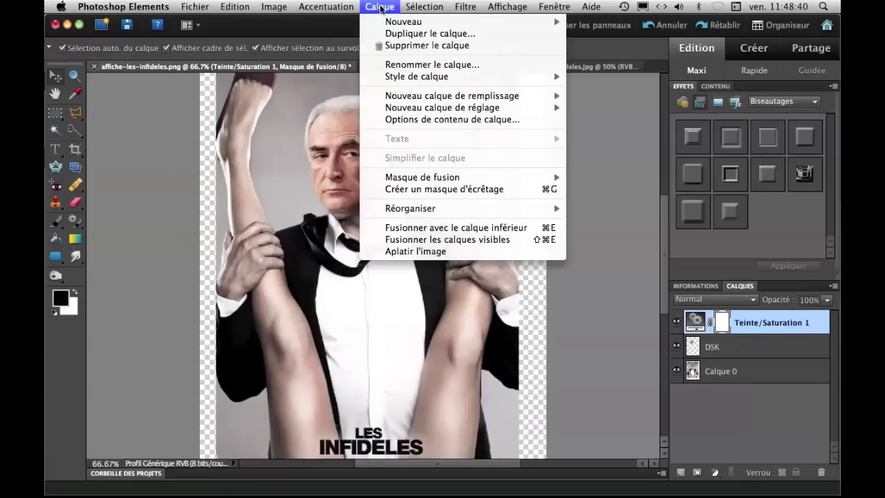
pyautogui.click(435, 190)
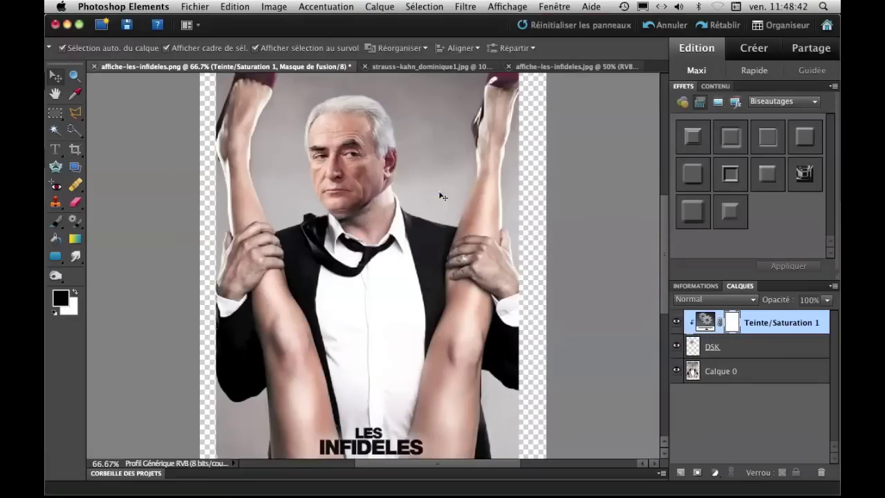
pyautogui.click(677, 323)
pyautogui.click(677, 322)
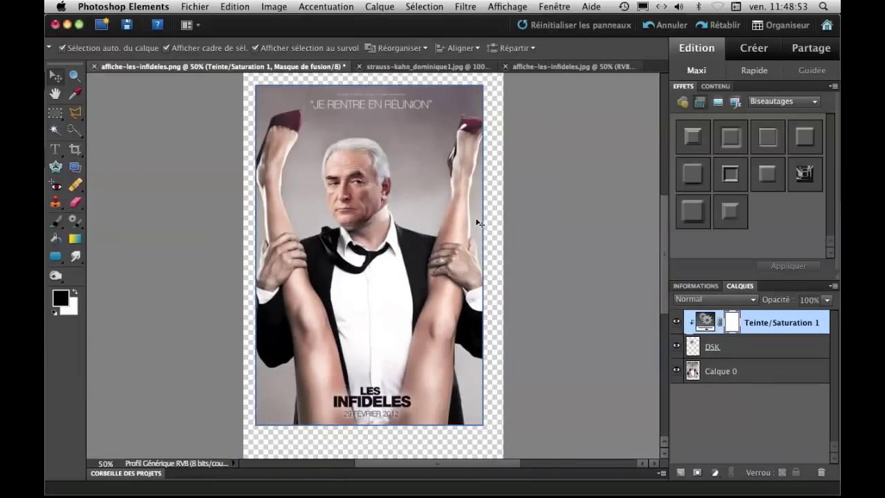
pyautogui.click(677, 323)
pyautogui.click(677, 322)
# Lower the Teinte/Saturation 1 saturation from -28 to -35.
pyautogui.doubleClick(707, 324)
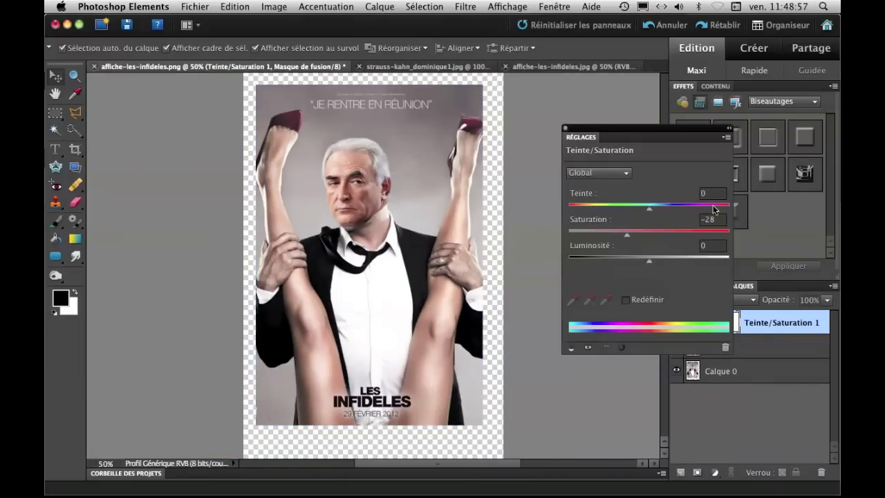
pyautogui.moveTo(628, 236); pyautogui.dragTo(620, 235)
pyautogui.click(566, 129)
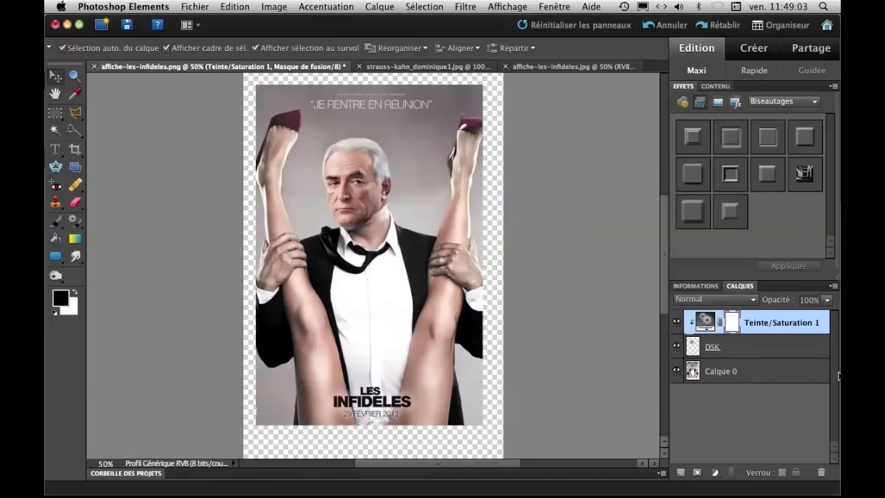
# Add a Luminosité/Contraste adjustment layer and clip it to the layer beneath.
pyautogui.click(715, 472)
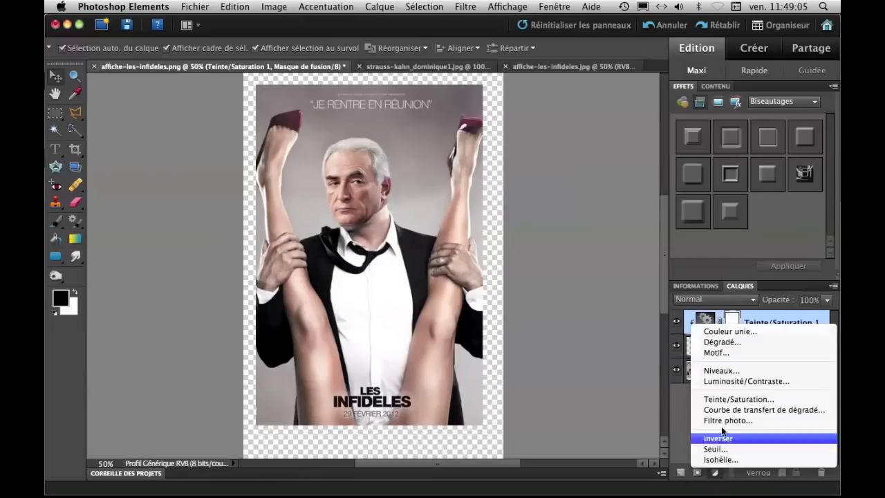
pyautogui.click(730, 381)
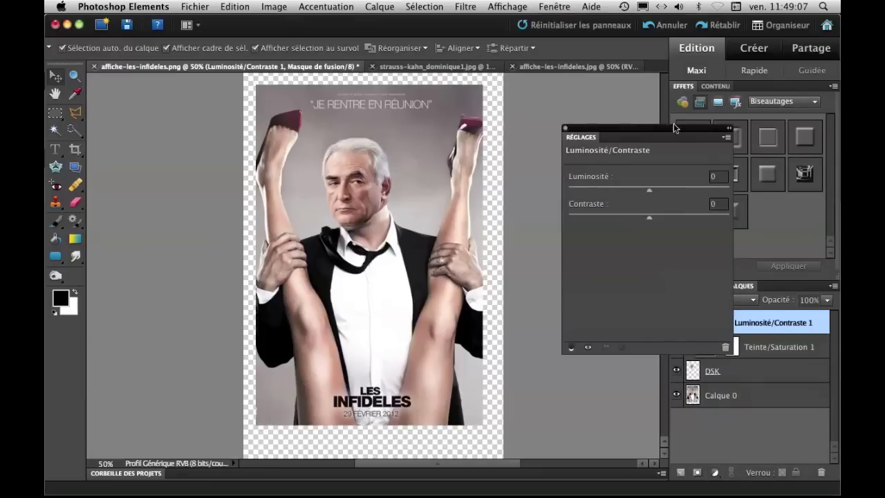
pyautogui.moveTo(660, 130); pyautogui.dragTo(607, 129)
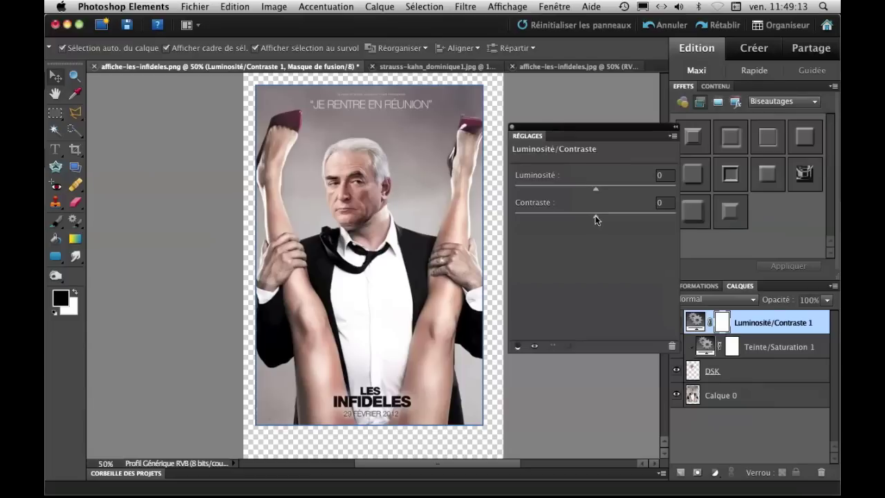
pyautogui.moveTo(596, 217); pyautogui.dragTo(589, 192)
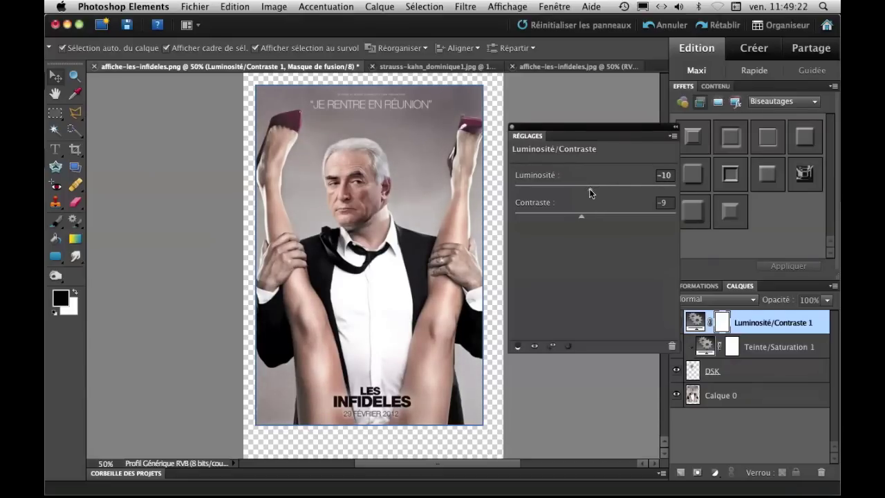
pyautogui.click(512, 127)
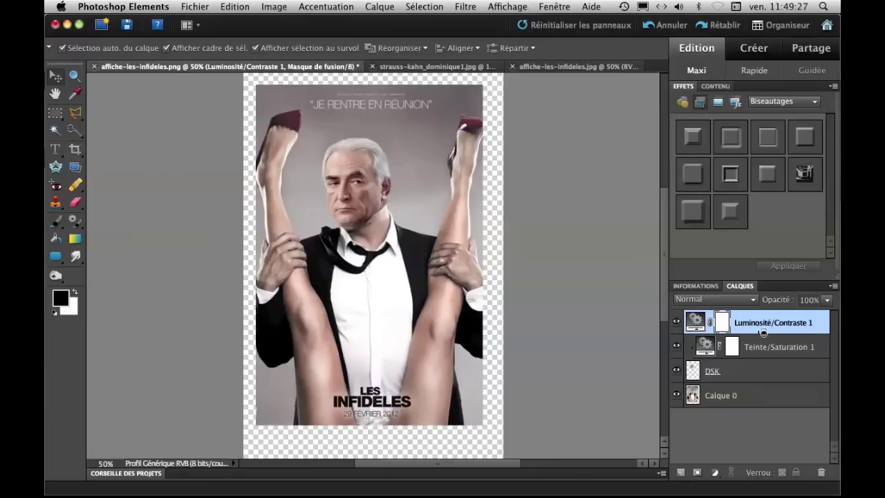
pyautogui.keyDown('alt'); pyautogui.click(763, 334); pyautogui.keyUp('alt')
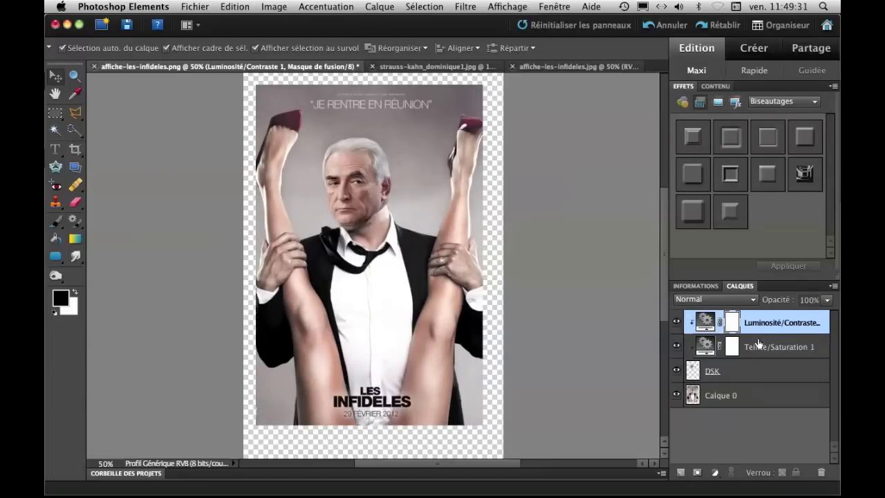
# Set the Luminosité/Contraste 1 brightness to 0 and raise its contrast to 16.
pyautogui.doubleClick(704, 323)
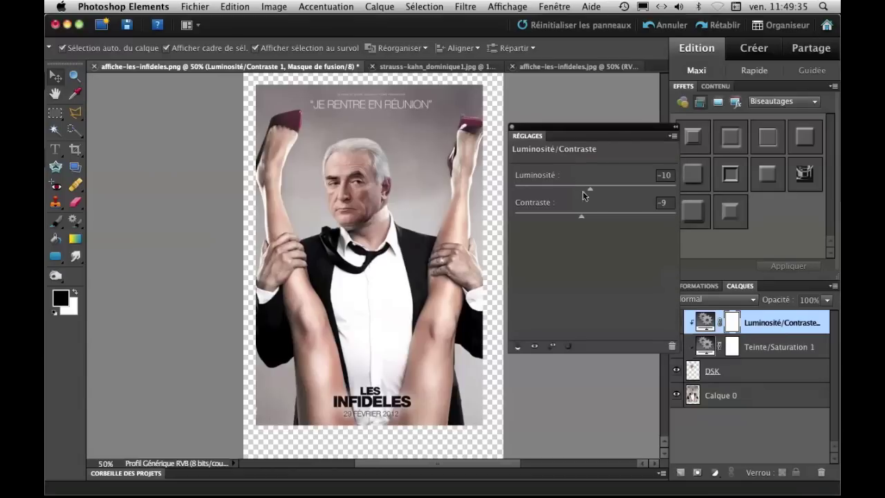
pyautogui.moveTo(590, 188); pyautogui.dragTo(579, 215)
pyautogui.click(512, 128)
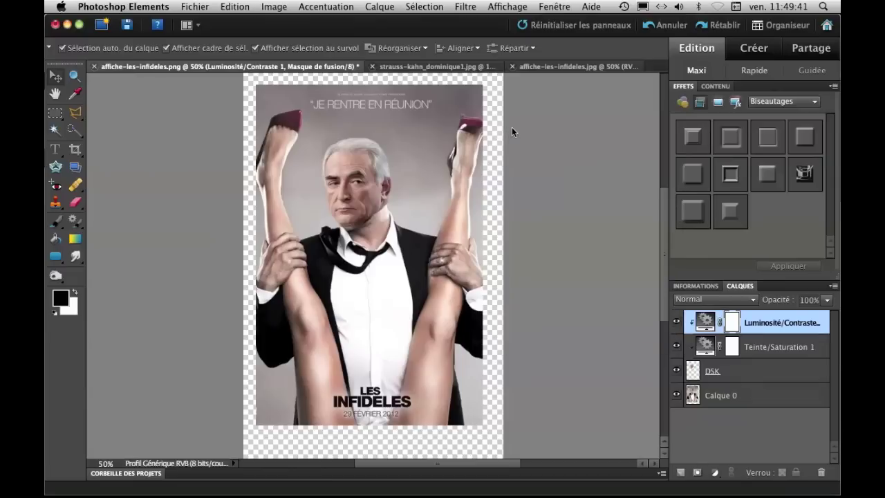
pyautogui.press('super+plus')
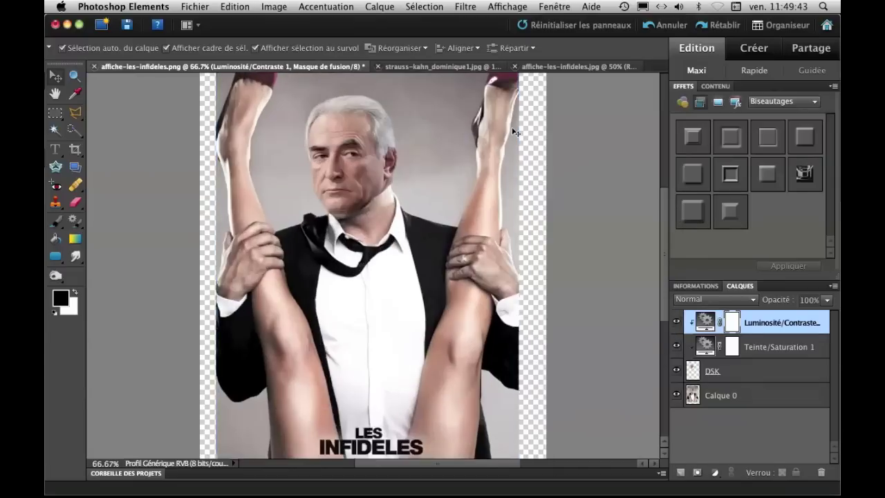
pyautogui.doubleClick(705, 320)
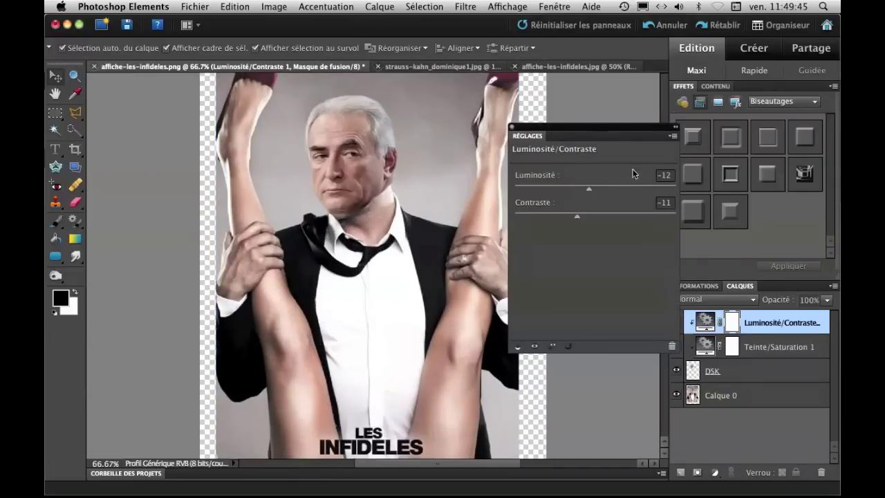
pyautogui.click(665, 175)
pyautogui.write('0')
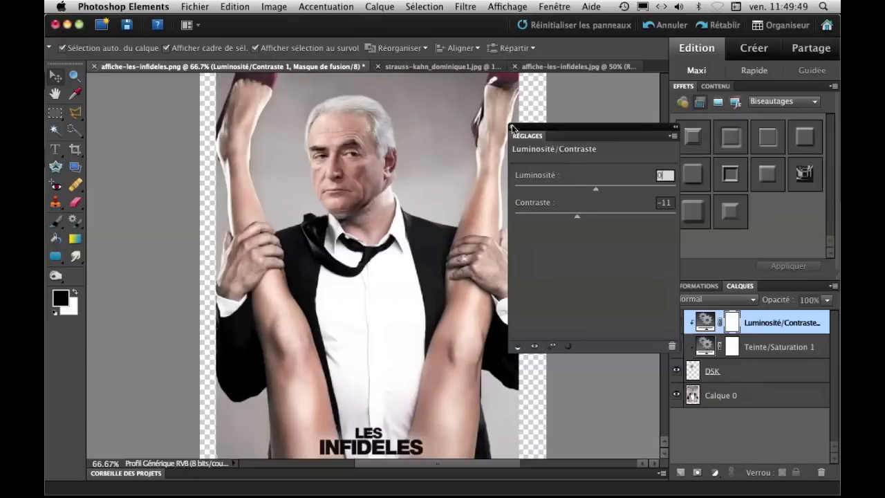
pyautogui.moveTo(603, 216)
pyautogui.mouseDown()
pyautogui.moveTo(622, 215)
pyautogui.moveTo(562, 212)
pyautogui.moveTo(617, 213)
pyautogui.moveTo(606, 213)
pyautogui.mouseUp()
# Lower Teinte/Saturation 1 saturation from -35 to -41 and inspect the face at 100%.
pyautogui.click(512, 128)
pyautogui.doubleClick(707, 346)
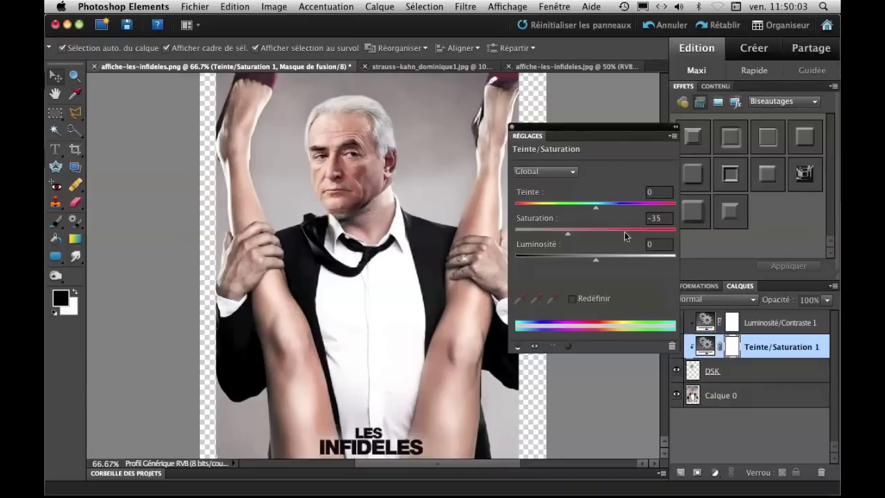
pyautogui.moveTo(568, 234); pyautogui.dragTo(567, 234)
pyautogui.click(614, 168)
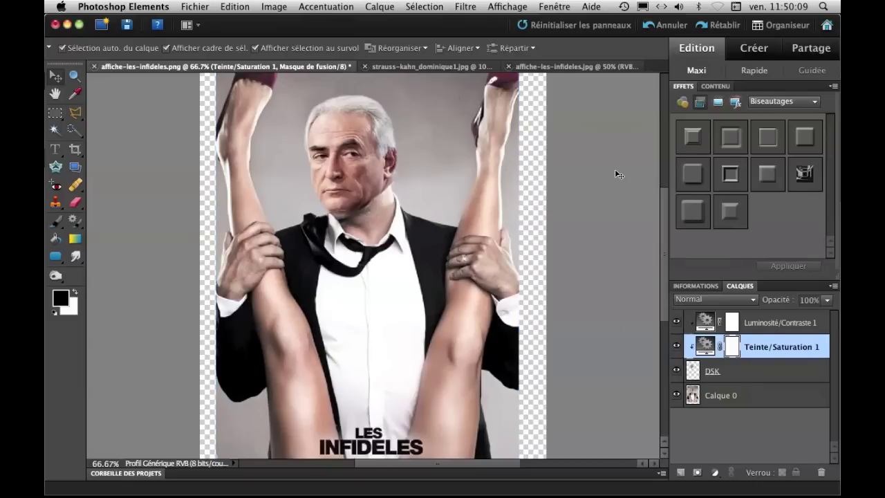
pyautogui.press('super+minus')
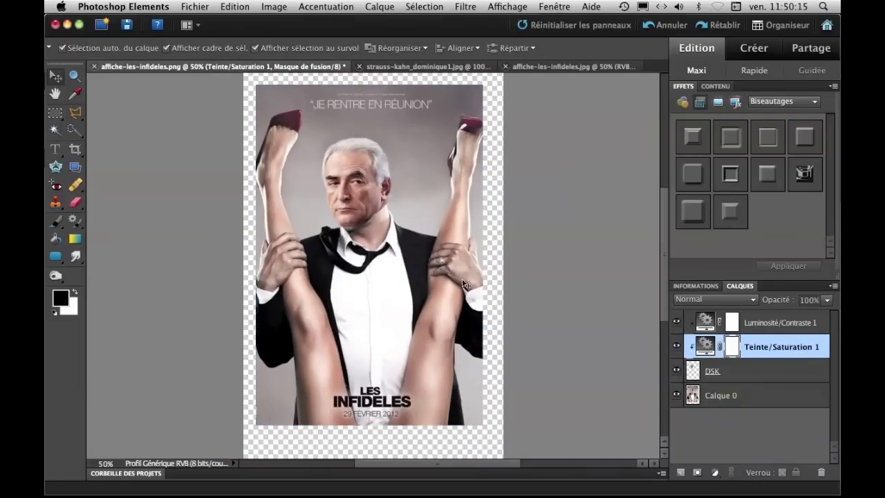
pyautogui.press('super+plus')
pyautogui.press('super+plus')
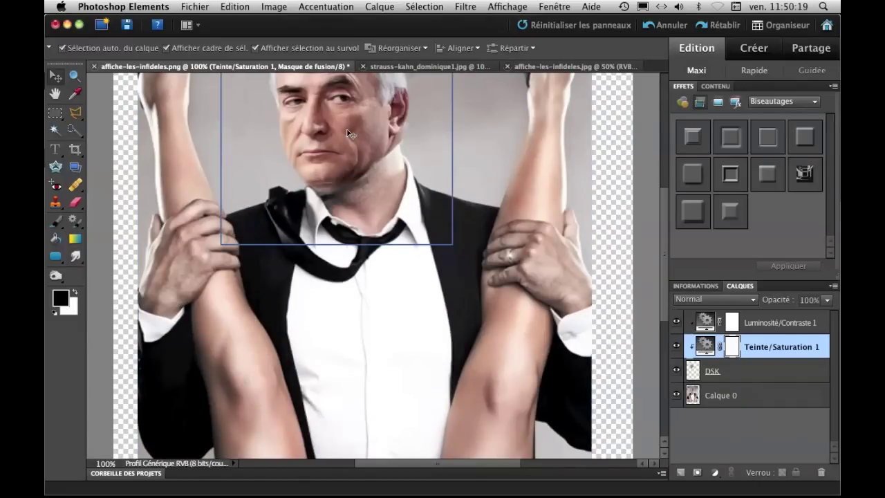
pyautogui.hotkey('alt', '[')
pyautogui.hotkey('alt', '[')
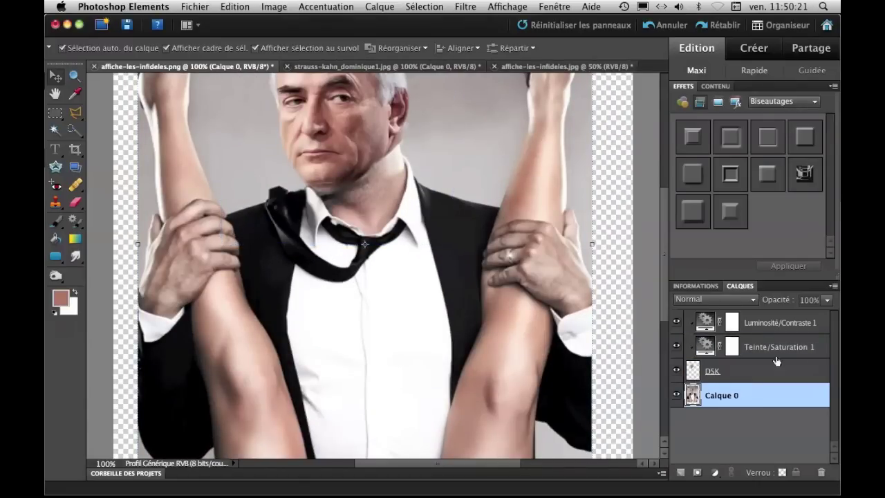
# Merge the DSK face layer with Teinte/Saturation 1 and Luminosité/Contraste 1.
pyautogui.click(775, 362)
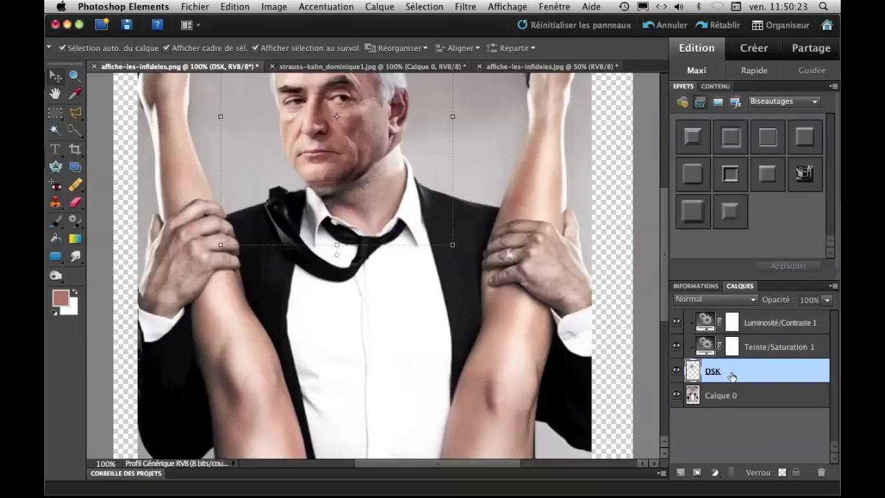
pyautogui.keyDown('super'); pyautogui.click(772, 319); pyautogui.keyUp('super')
pyautogui.keyDown('super'); pyautogui.click(759, 354); pyautogui.keyUp('super')
pyautogui.rightClick(759, 354)
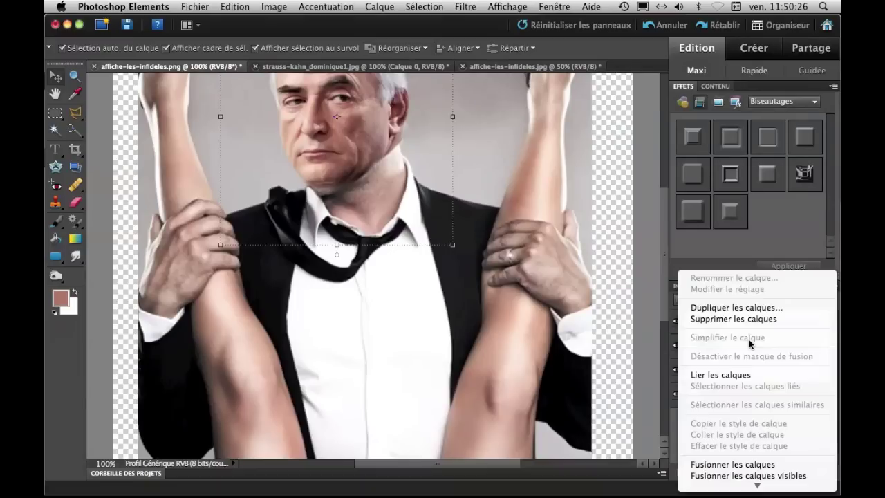
pyautogui.click(721, 461)
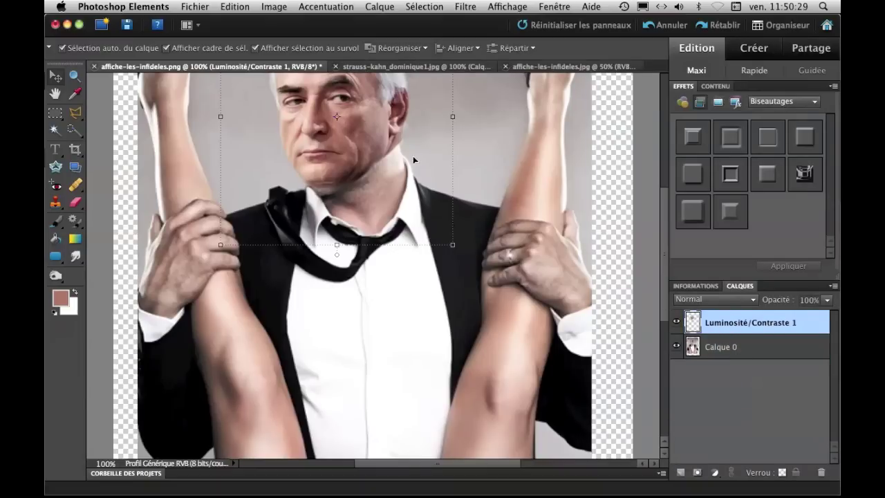
# Merge the combined face layer with Calque 0 into a single layer.
pyautogui.click(741, 347)
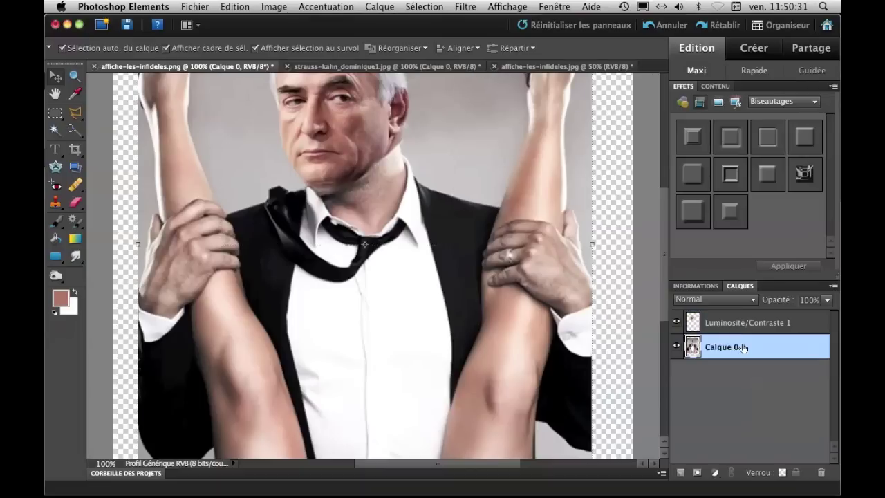
pyautogui.click(733, 322)
pyautogui.keyDown('shift'); pyautogui.click(733, 346); pyautogui.keyUp('shift')
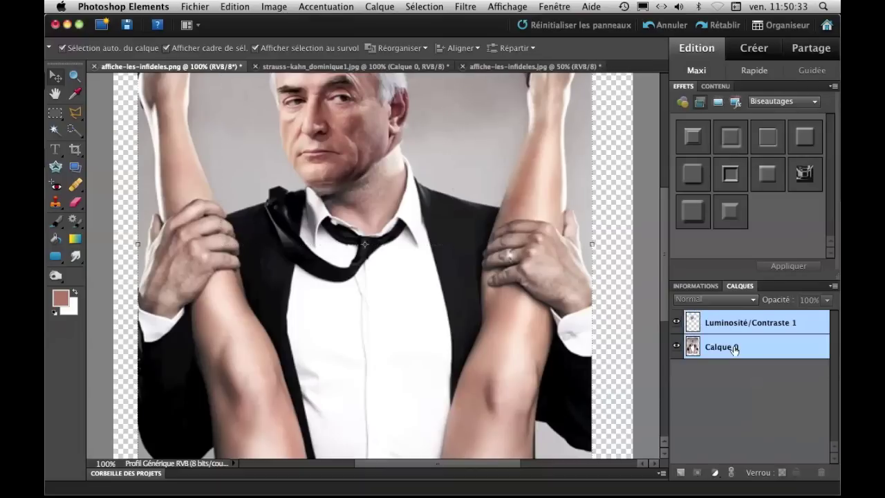
pyautogui.rightClick(733, 345)
pyautogui.click(734, 464)
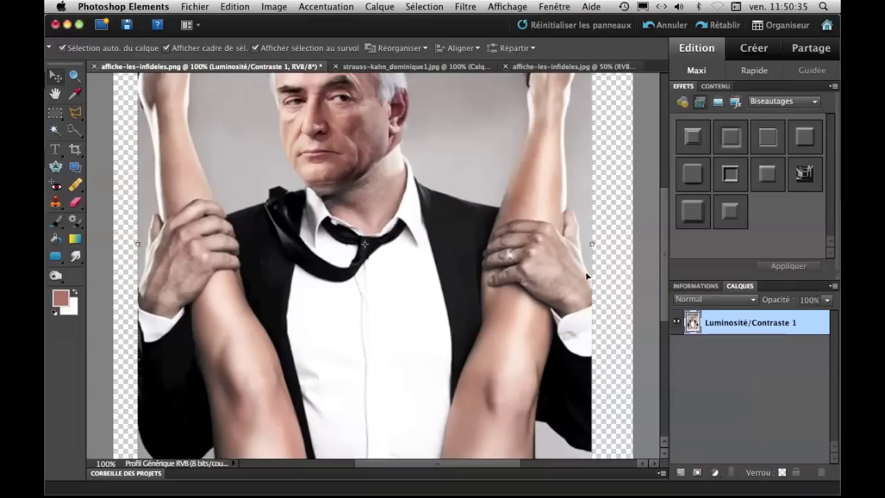
pyautogui.press('super+minus')
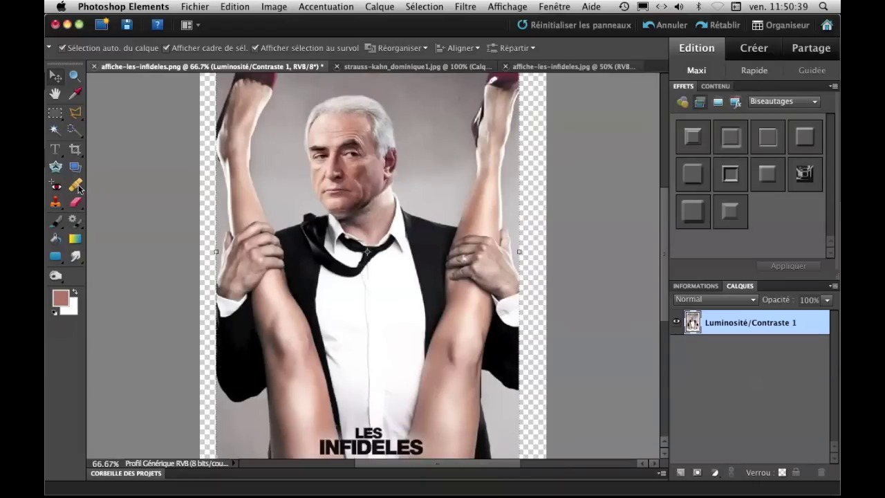
# Pick the Clone Stamp with a smaller brush, trying 58% opacity before returning to 100%.
pyautogui.click(55, 201)
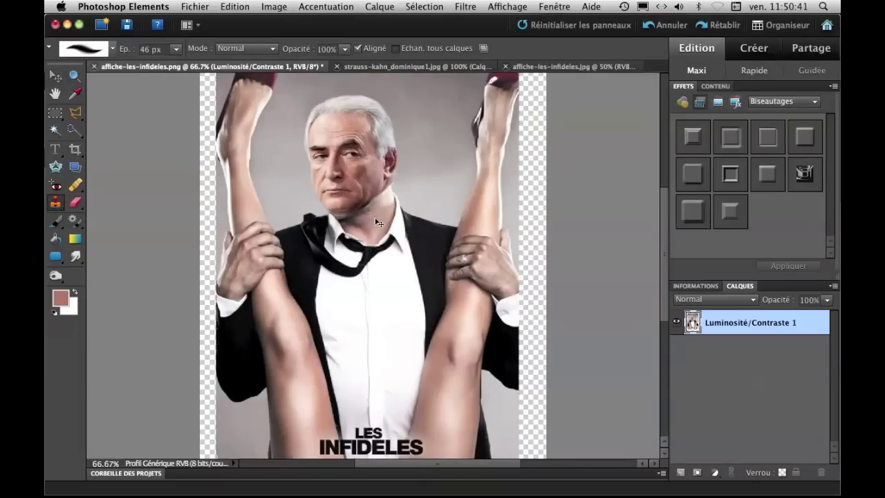
pyautogui.scroll(1, 375, 219)
pyautogui.moveTo(376, 219); pyautogui.dragTo(400, 285)
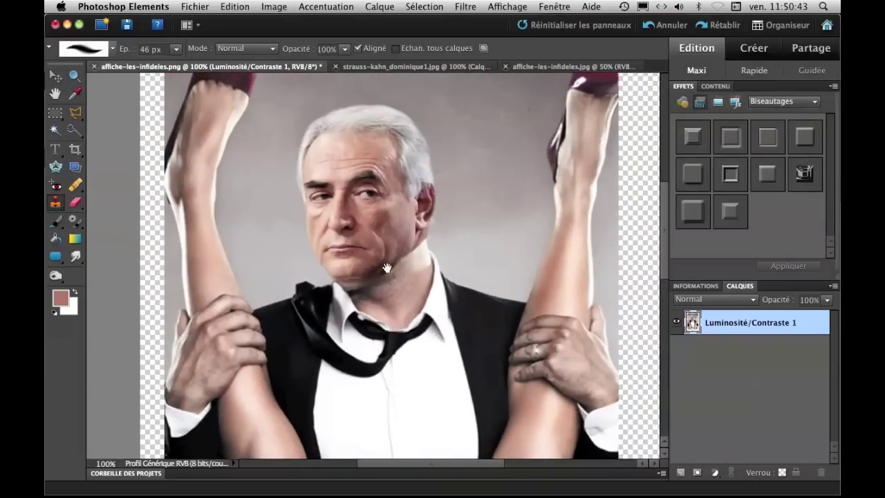
pyautogui.press('[')
pyautogui.moveTo(345, 51); pyautogui.dragTo(316, 66)
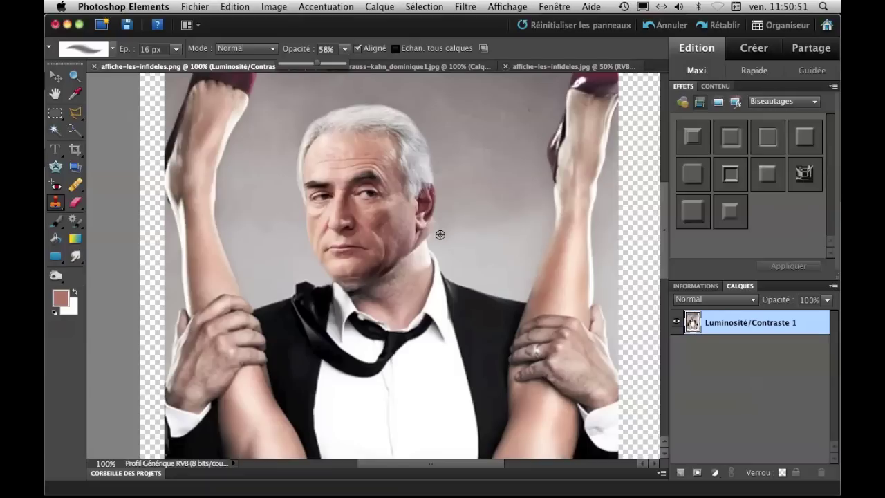
pyautogui.click(346, 50)
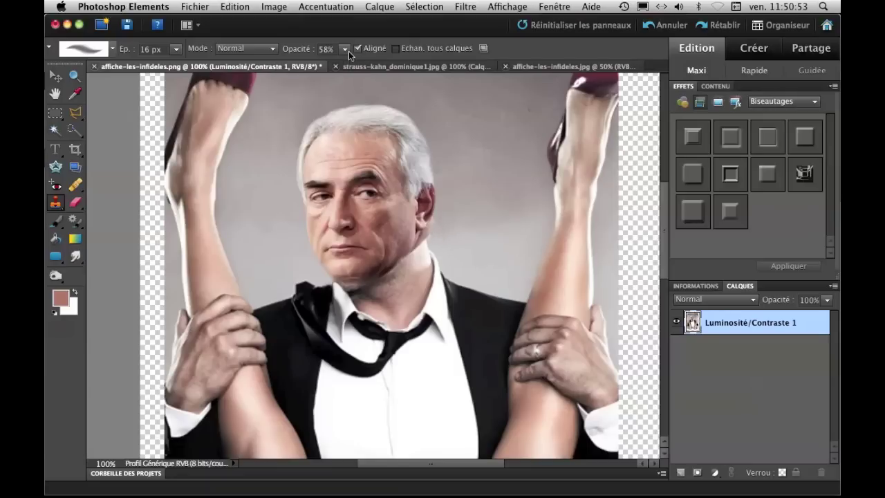
pyautogui.click(346, 54)
pyautogui.moveTo(349, 60); pyautogui.dragTo(400, 71)
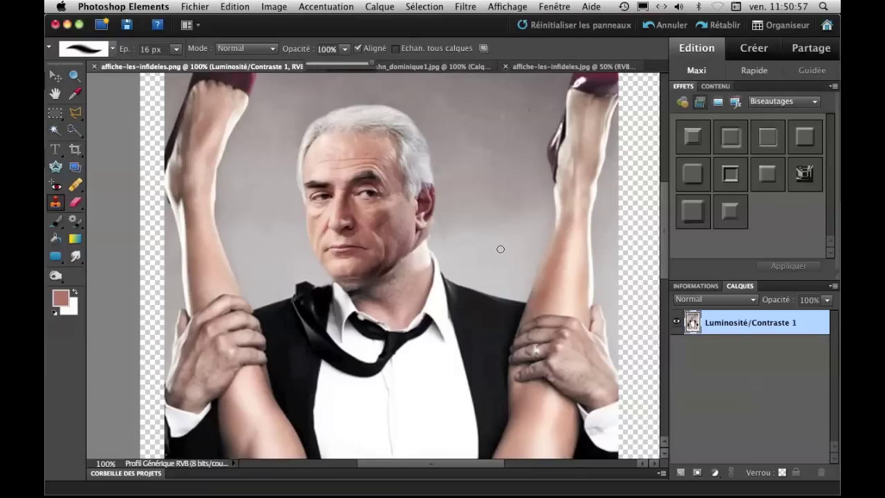
pyautogui.click(434, 239)
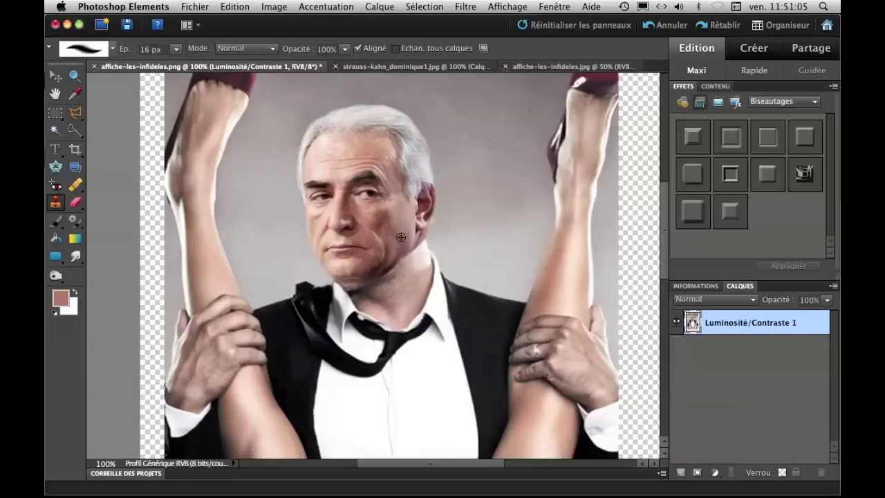
# Paint cloned skin over the neck seam at 50% opacity, then restore opacity to 100%.
pyautogui.click(342, 48)
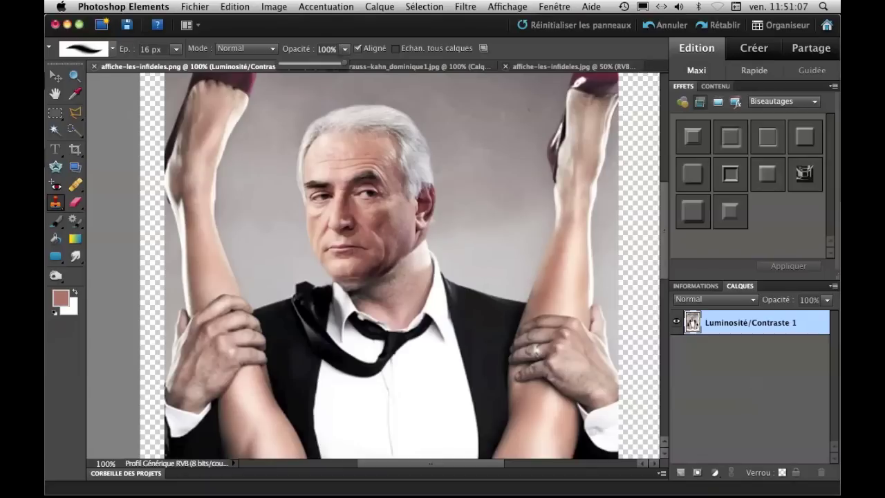
pyautogui.click(312, 64)
pyautogui.moveTo(423, 240)
pyautogui.mouseDown()
pyautogui.moveTo(419, 247)
pyautogui.moveTo(390, 271)
pyautogui.mouseUp()
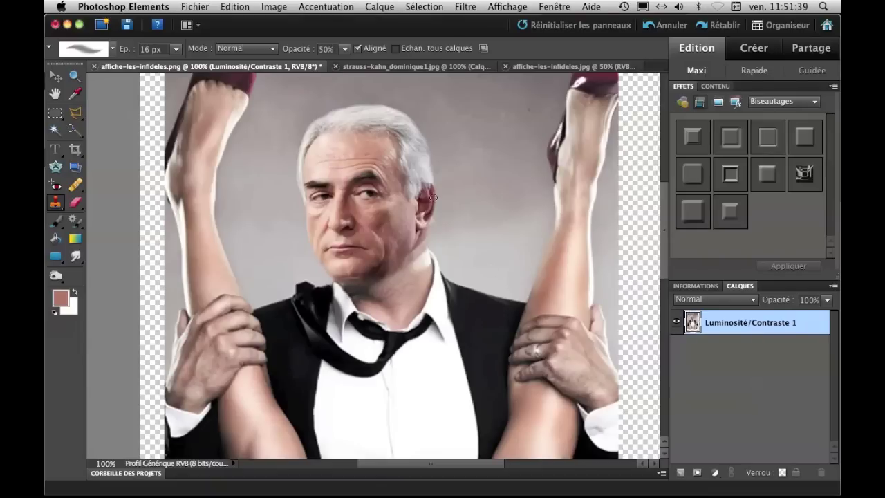
pyautogui.click(344, 49)
pyautogui.moveTo(343, 61); pyautogui.dragTo(402, 66)
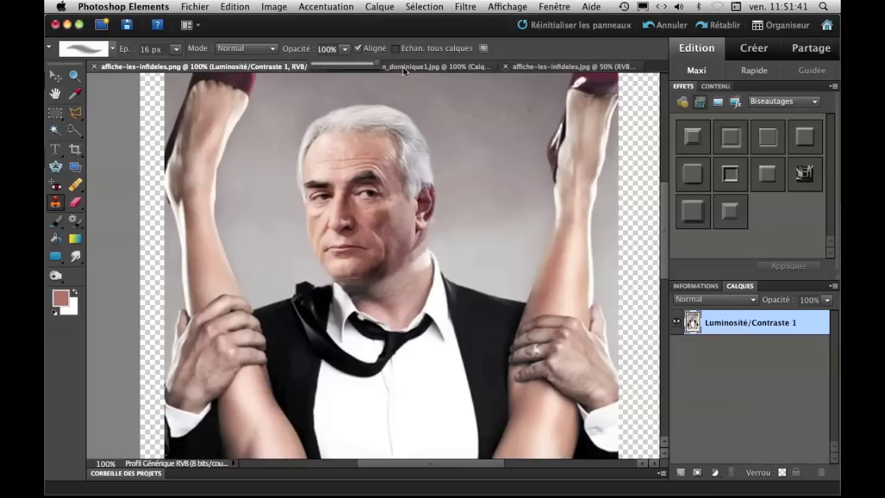
pyautogui.click(349, 298)
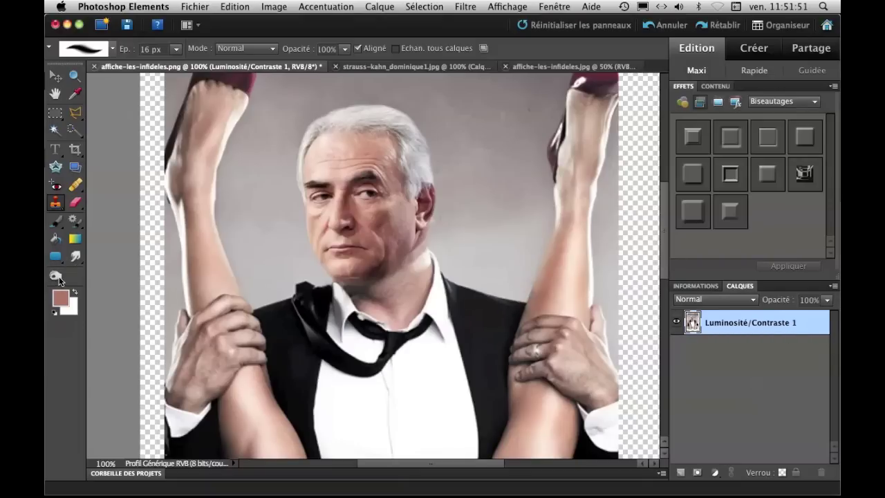
# Darken the right side of the neck with a larger Burn brush at about 10% exposure.
pyautogui.moveTo(57, 276); pyautogui.dragTo(100, 304)
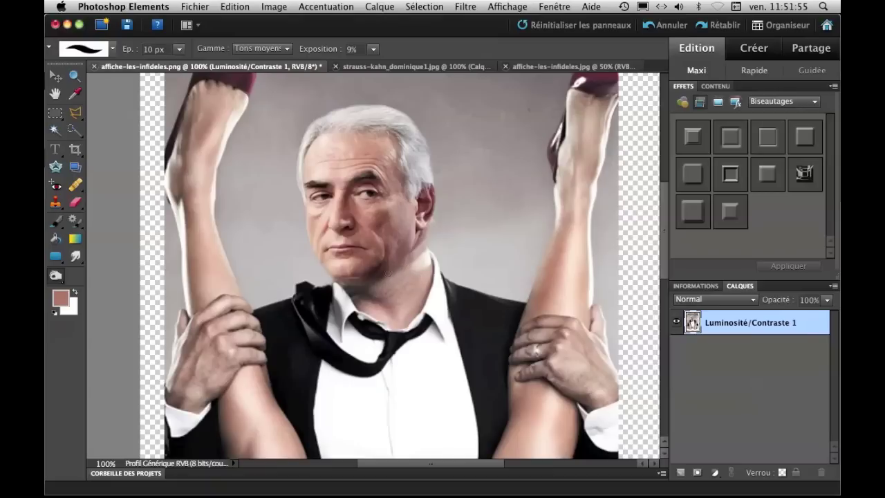
pyautogui.press(']')
pyautogui.press(']')
pyautogui.press(']')
pyautogui.click(372, 51)
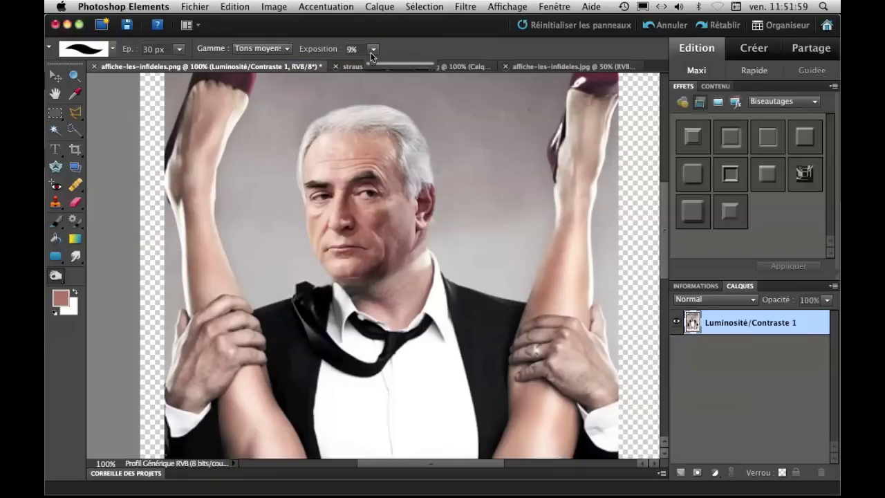
pyautogui.moveTo(370, 62); pyautogui.dragTo(372, 62)
pyautogui.click(387, 290)
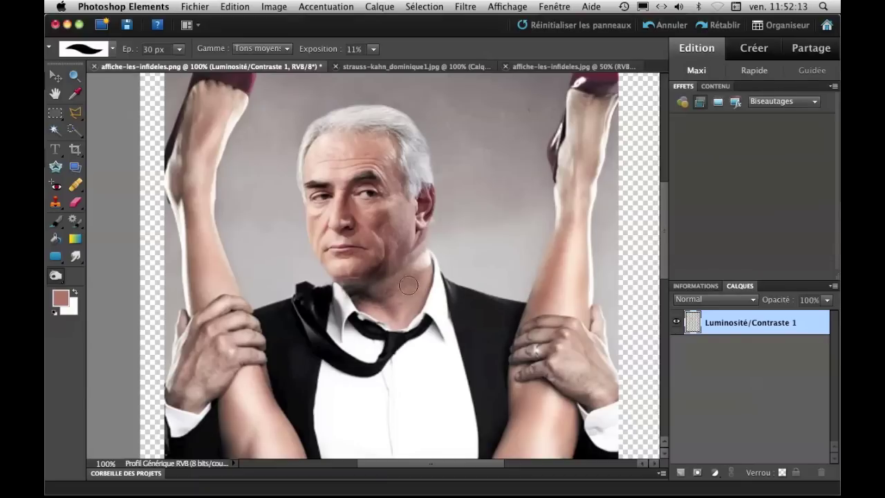
pyautogui.moveTo(376, 287)
pyautogui.mouseDown()
pyautogui.moveTo(392, 318)
pyautogui.moveTo(413, 286)
pyautogui.moveTo(404, 283)
pyautogui.moveTo(408, 305)
pyautogui.moveTo(424, 276)
pyautogui.mouseUp()
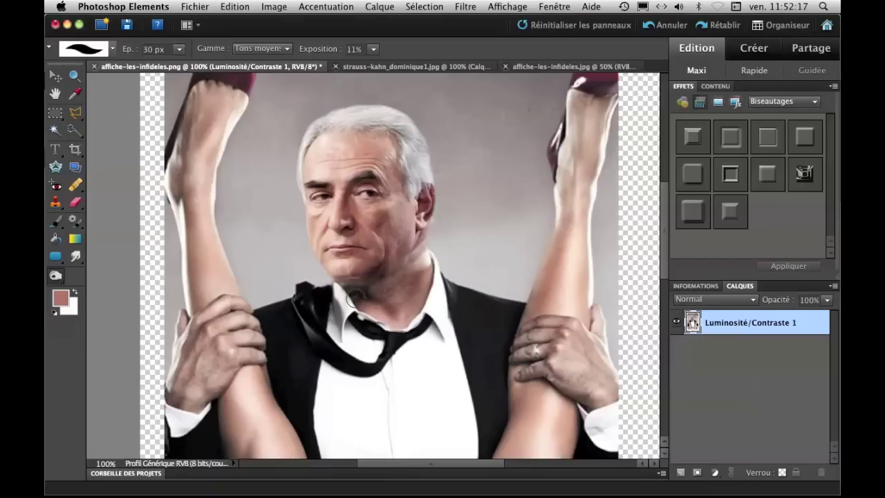
# Zoom out to check the whole poster, then return to 100% on the figure.
pyautogui.press('super+minus')
pyautogui.press('super+minus')
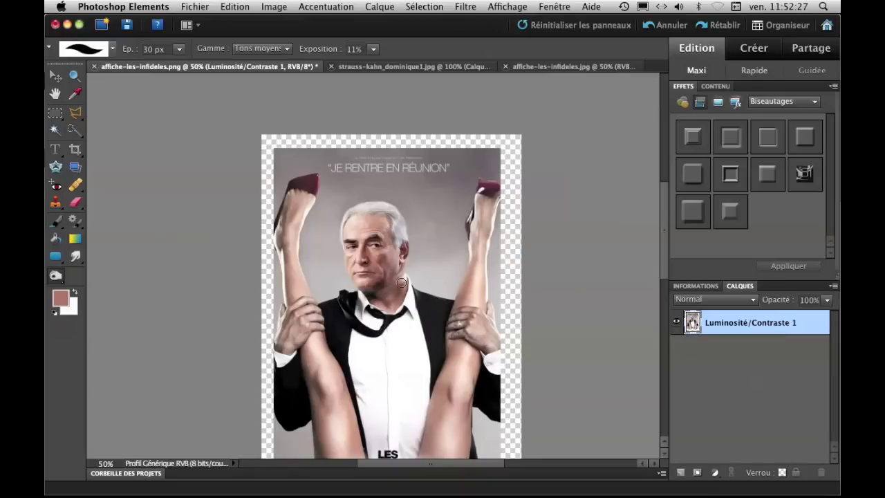
pyautogui.moveTo(393, 333); pyautogui.dragTo(431, 244)
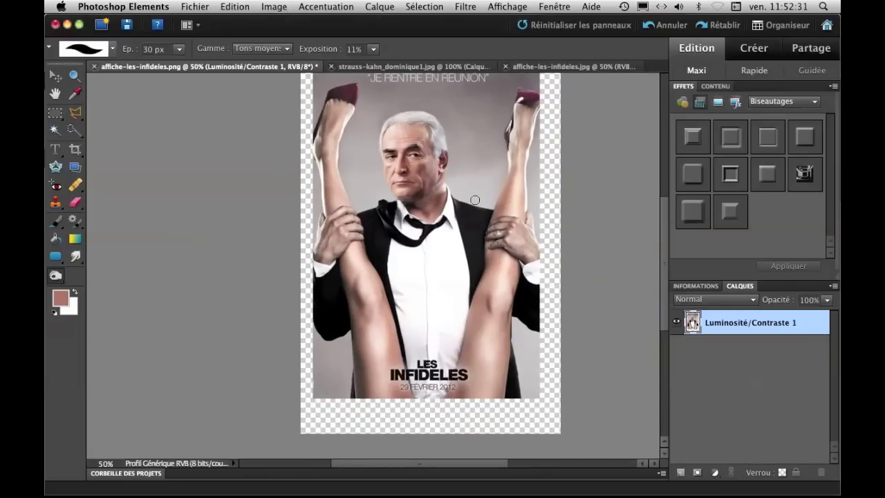
pyautogui.press('super+alt+0')
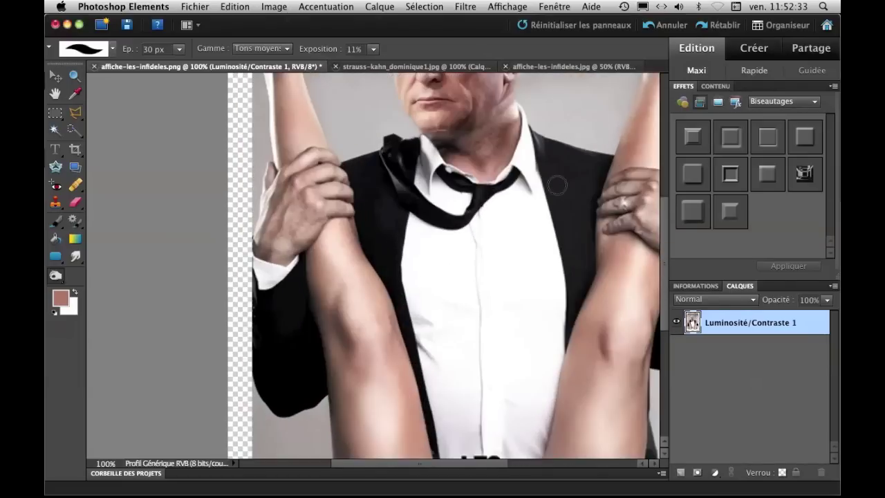
pyautogui.scroll(3, 558, 188)
pyautogui.hscroll(2, 558, 188)
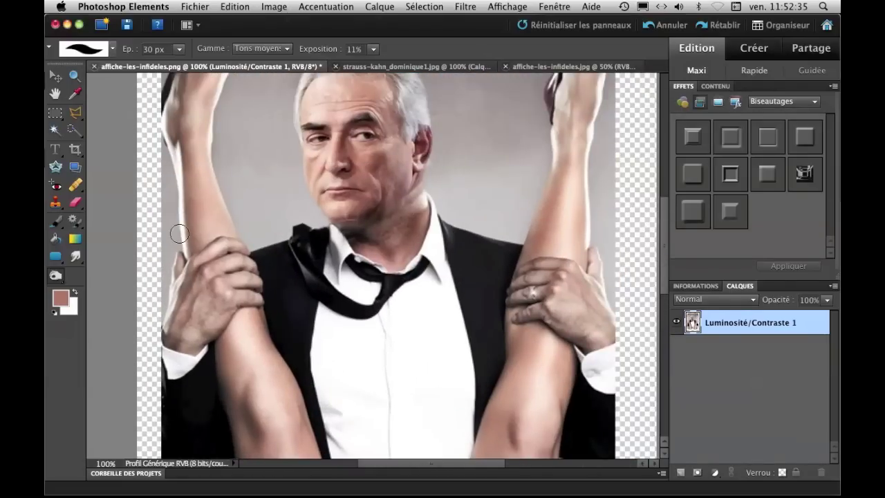
# Clone neck skin over the neck, then repaint it more softly at 58% opacity.
pyautogui.click(55, 204)
pyautogui.keyDown('alt'); pyautogui.click(417, 221); pyautogui.keyUp('alt')
pyautogui.moveTo(416, 201); pyautogui.dragTo(424, 204)
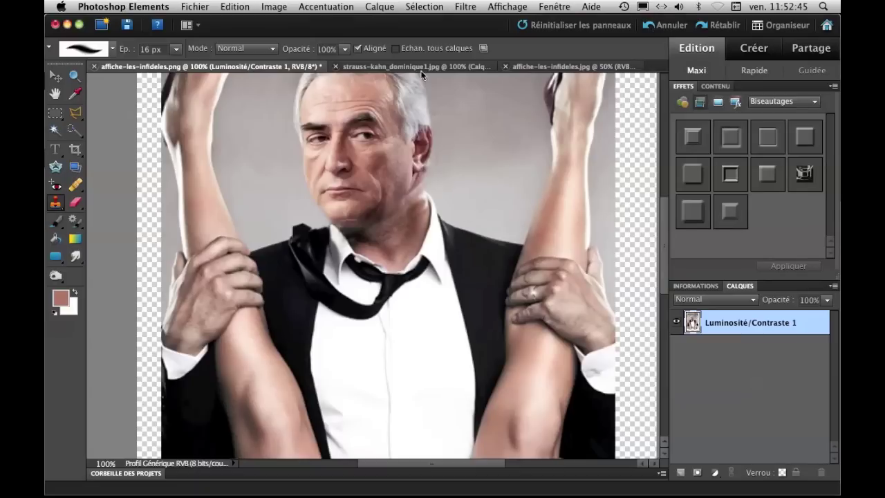
pyautogui.click(344, 49)
pyautogui.moveTo(342, 62); pyautogui.dragTo(316, 63)
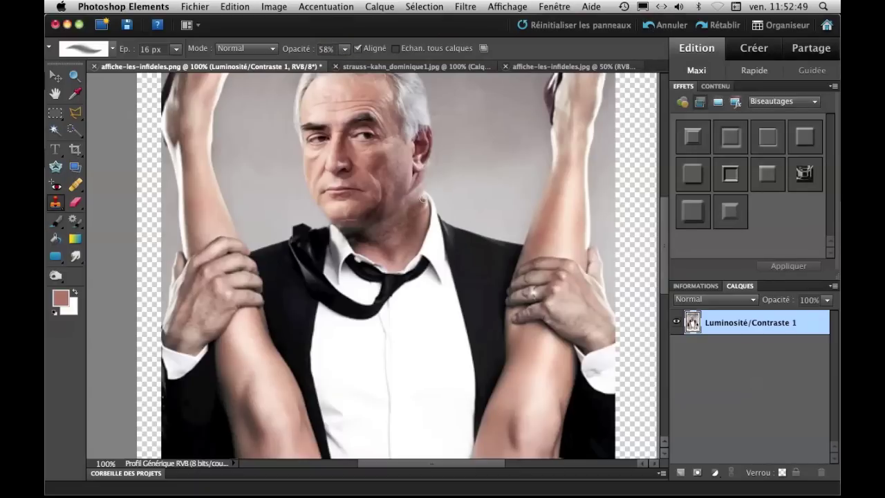
pyautogui.moveTo(419, 214)
pyautogui.mouseDown()
pyautogui.moveTo(410, 219)
pyautogui.moveTo(416, 200)
pyautogui.moveTo(404, 209)
pyautogui.moveTo(418, 187)
pyautogui.moveTo(415, 223)
pyautogui.moveTo(420, 191)
pyautogui.moveTo(411, 215)
pyautogui.moveTo(412, 188)
pyautogui.mouseUp()
# Burn the right side of the neck and give the Clone Stamp a 13 px brush.
pyautogui.moveTo(57, 277); pyautogui.dragTo(71, 306)
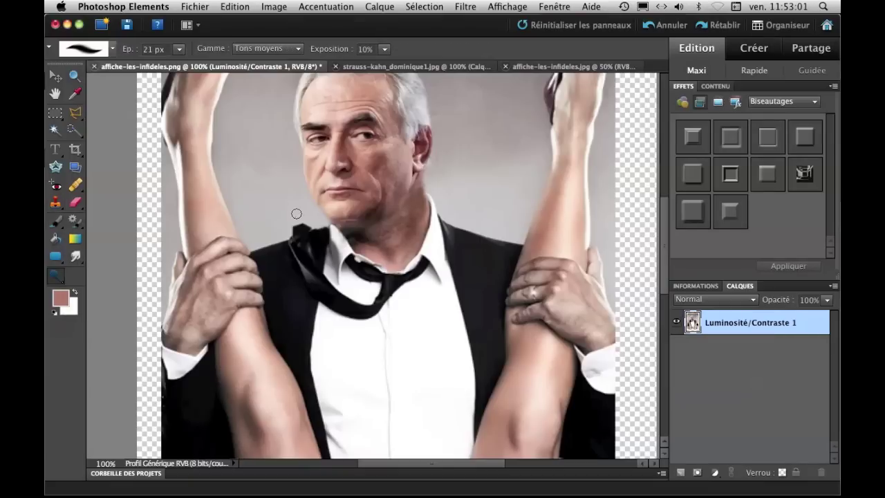
pyautogui.moveTo(419, 192)
pyautogui.mouseDown()
pyautogui.moveTo(376, 239)
pyautogui.moveTo(456, 178)
pyautogui.mouseUp()
pyautogui.click(56, 202)
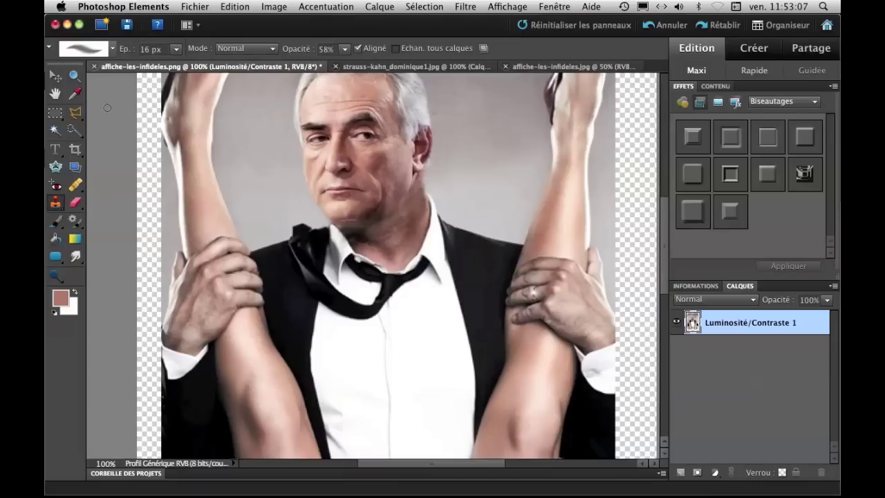
pyautogui.click(112, 52)
pyautogui.click(76, 143)
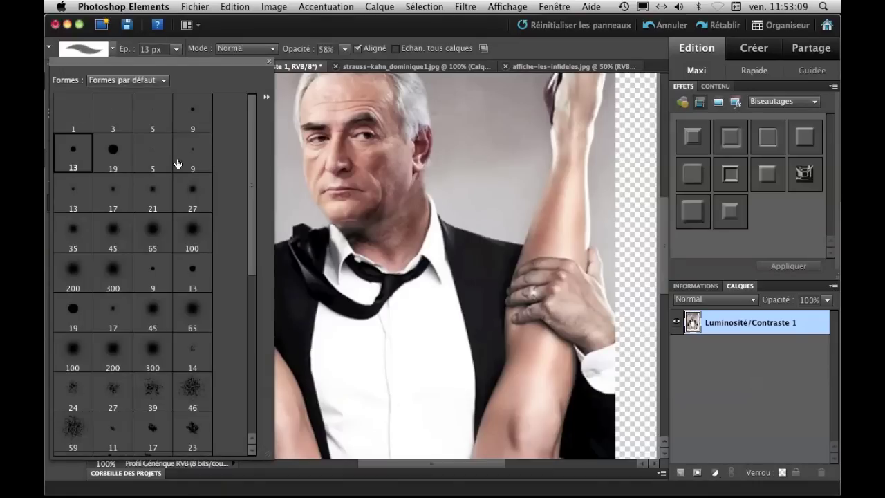
pyautogui.press('Return')
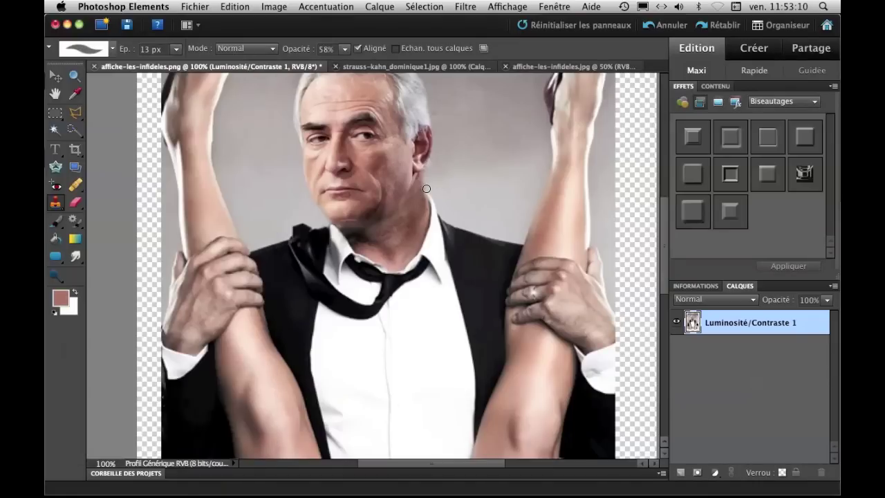
# Keep the 13 px Clone Stamp and zoom out to show the poster's LES INFIDELES title.
pyautogui.click(75, 257)
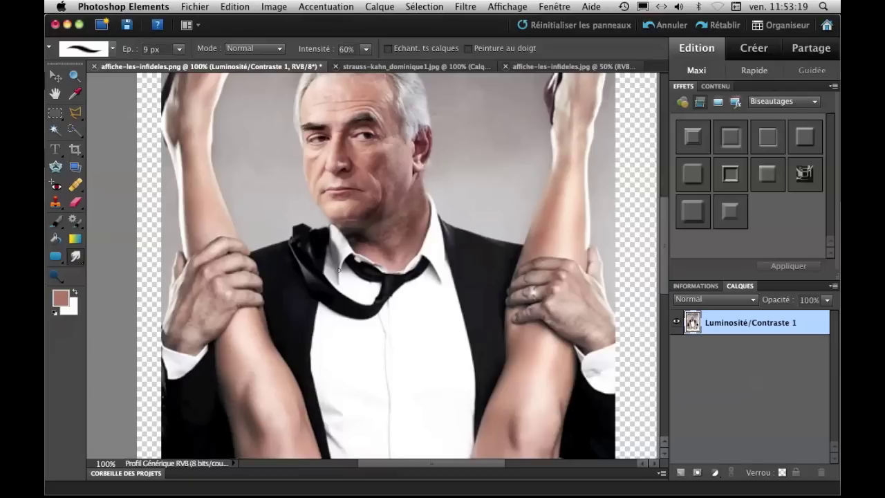
pyautogui.press('super+minus')
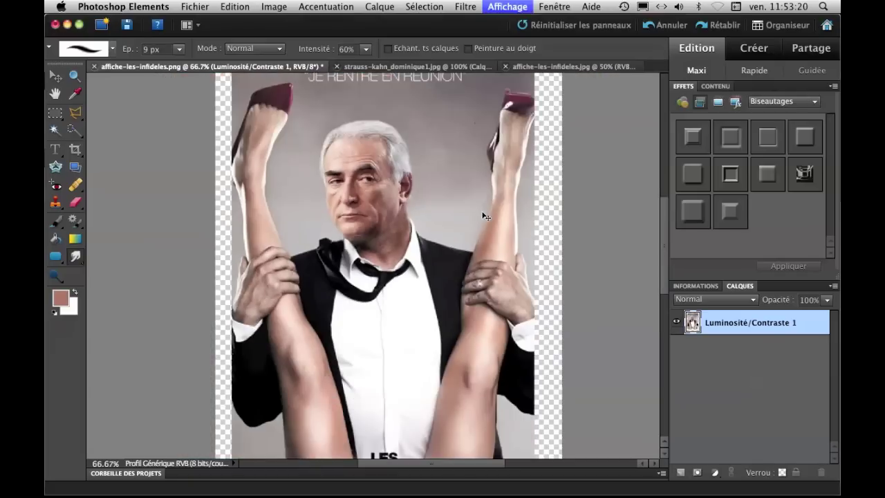
pyautogui.click(57, 275)
pyautogui.click(103, 292)
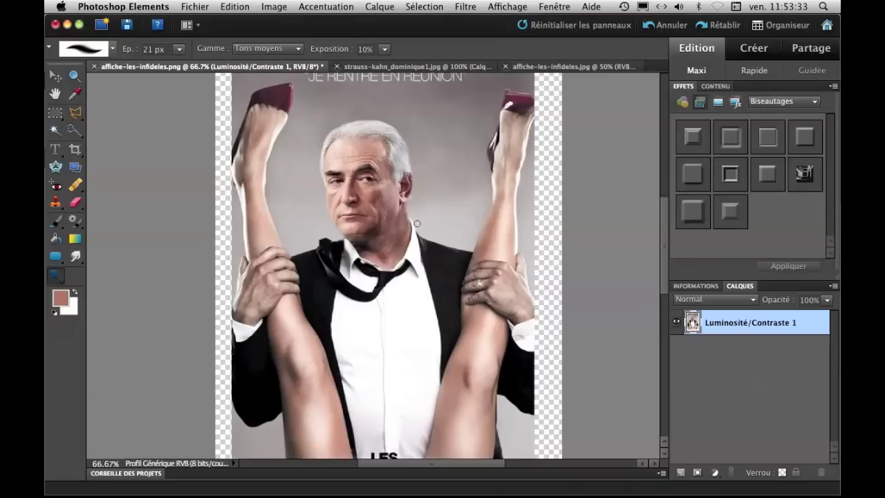
pyautogui.click(55, 201)
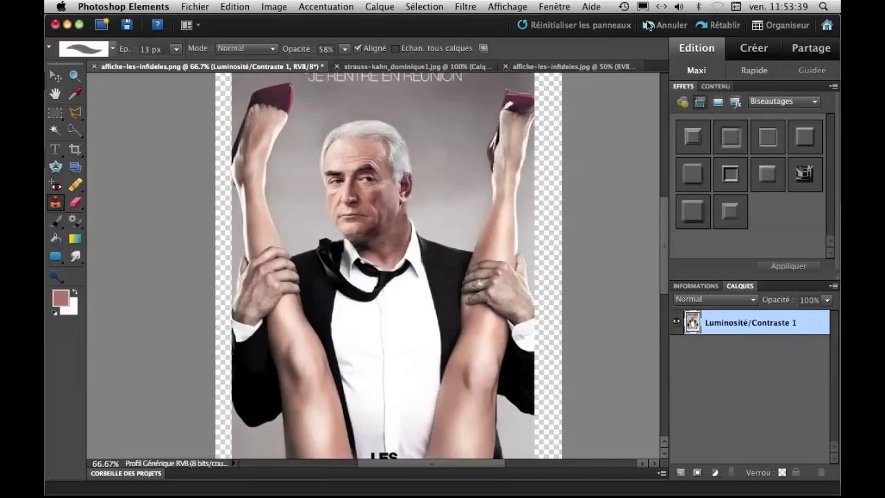
pyautogui.click(105, 47)
pyautogui.click(72, 193)
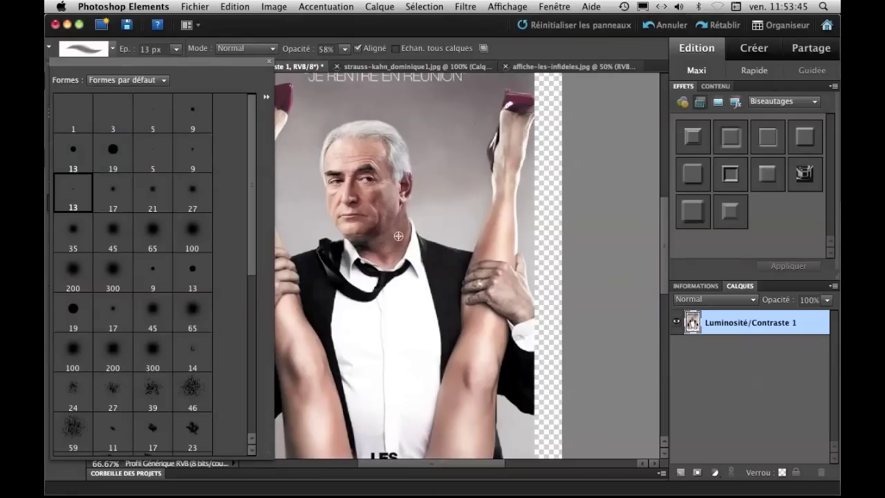
pyautogui.click(398, 236)
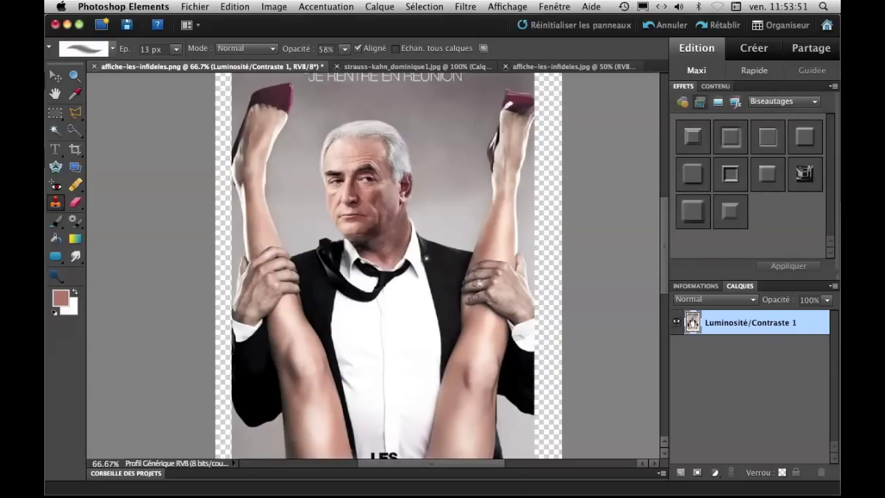
pyautogui.moveTo(408, 278); pyautogui.dragTo(411, 214)
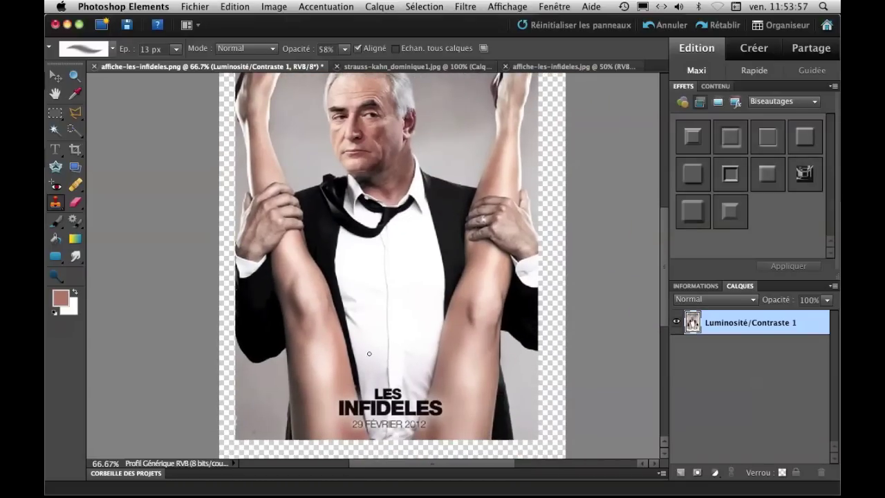
pyautogui.press('super+minus')
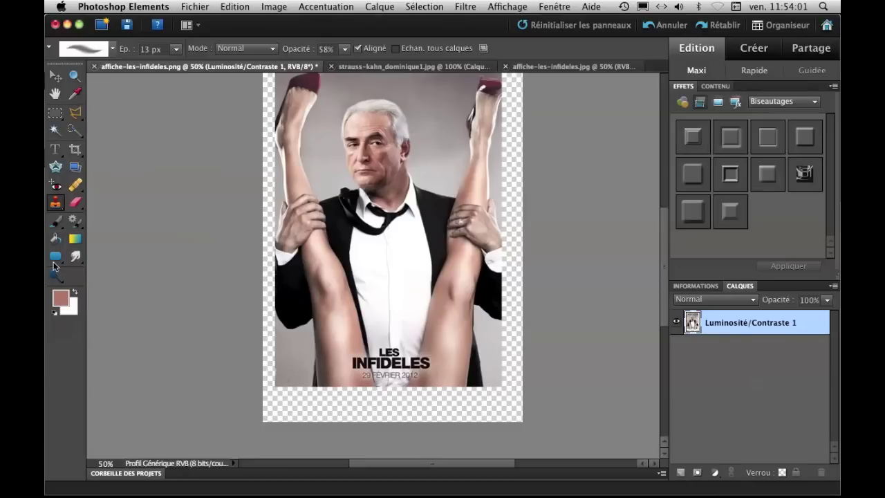
# Darken both lower legs with the Burn tool at 37% exposure, using 82 px then 50 px brushes.
pyautogui.moveTo(57, 280); pyautogui.dragTo(110, 304)
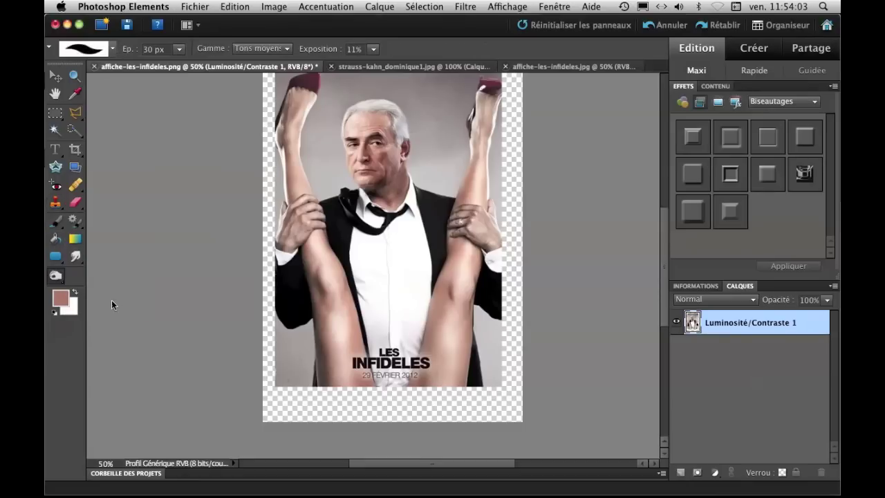
pyautogui.click(373, 49)
pyautogui.moveTo(375, 61); pyautogui.dragTo(390, 62)
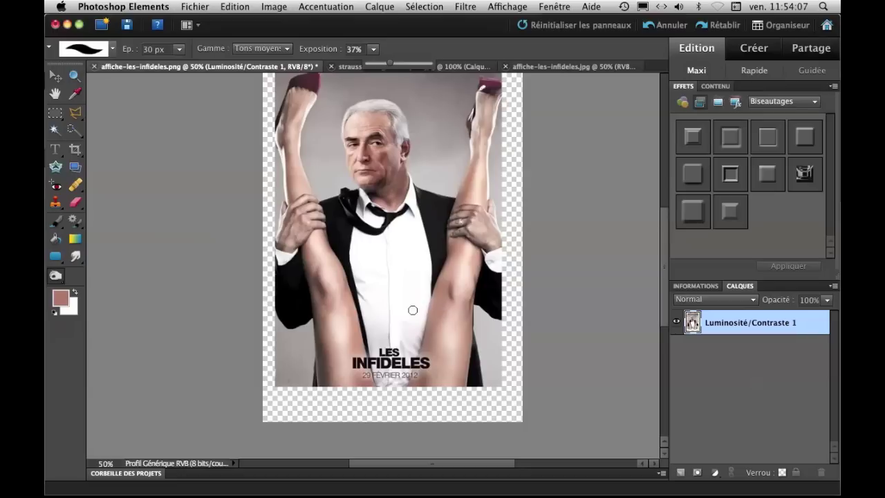
pyautogui.press(']')
pyautogui.press(']')
pyautogui.press(']')
pyautogui.press(']')
pyautogui.press(']')
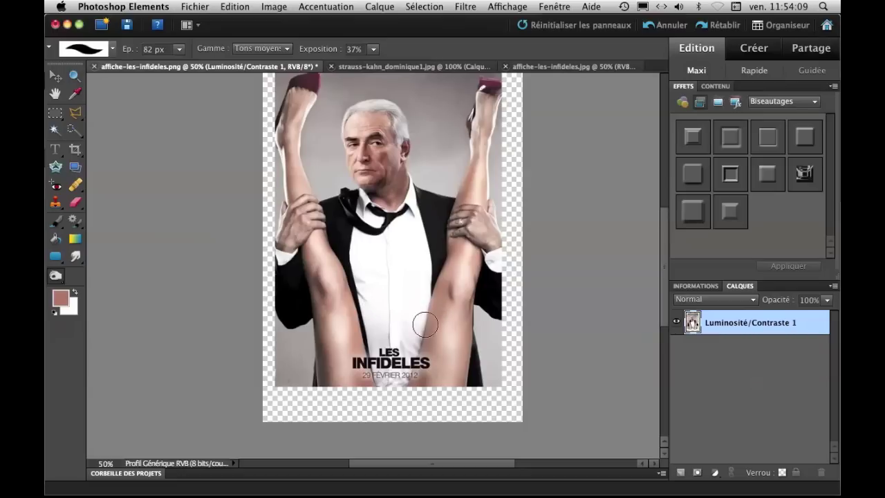
pyautogui.moveTo(429, 374)
pyautogui.mouseDown()
pyautogui.moveTo(434, 345)
pyautogui.moveTo(440, 341)
pyautogui.moveTo(439, 385)
pyautogui.moveTo(459, 351)
pyautogui.moveTo(452, 371)
pyautogui.moveTo(457, 295)
pyautogui.moveTo(434, 325)
pyautogui.moveTo(436, 333)
pyautogui.moveTo(460, 248)
pyautogui.moveTo(471, 259)
pyautogui.moveTo(456, 393)
pyautogui.moveTo(454, 298)
pyautogui.moveTo(438, 383)
pyautogui.moveTo(448, 280)
pyautogui.moveTo(432, 391)
pyautogui.moveTo(452, 314)
pyautogui.moveTo(455, 249)
pyautogui.moveTo(470, 261)
pyautogui.moveTo(438, 314)
pyautogui.moveTo(337, 375)
pyautogui.mouseUp()
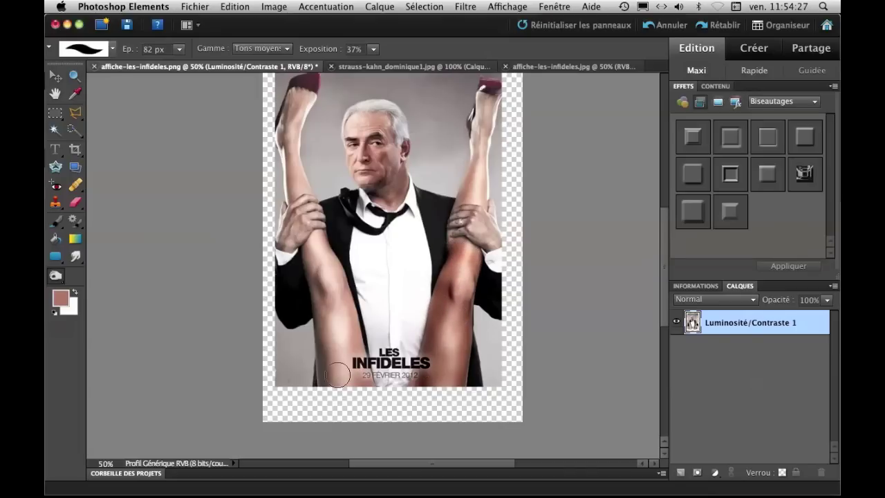
pyautogui.press('[')
pyautogui.press('[')
pyautogui.press('[')
pyautogui.moveTo(321, 339)
pyautogui.mouseDown()
pyautogui.moveTo(331, 380)
pyautogui.moveTo(340, 315)
pyautogui.moveTo(360, 393)
pyautogui.moveTo(350, 335)
pyautogui.moveTo(368, 386)
pyautogui.moveTo(338, 310)
pyautogui.moveTo(342, 402)
pyautogui.moveTo(340, 378)
pyautogui.moveTo(347, 390)
pyautogui.moveTo(304, 247)
pyautogui.moveTo(314, 252)
pyautogui.moveTo(317, 242)
pyautogui.moveTo(321, 251)
pyautogui.moveTo(323, 239)
pyautogui.moveTo(354, 316)
pyautogui.moveTo(357, 359)
pyautogui.moveTo(341, 321)
pyautogui.moveTo(356, 368)
pyautogui.moveTo(359, 345)
pyautogui.moveTo(359, 361)
pyautogui.moveTo(326, 255)
pyautogui.moveTo(348, 327)
pyautogui.moveTo(329, 289)
pyautogui.moveTo(330, 252)
pyautogui.mouseUp()
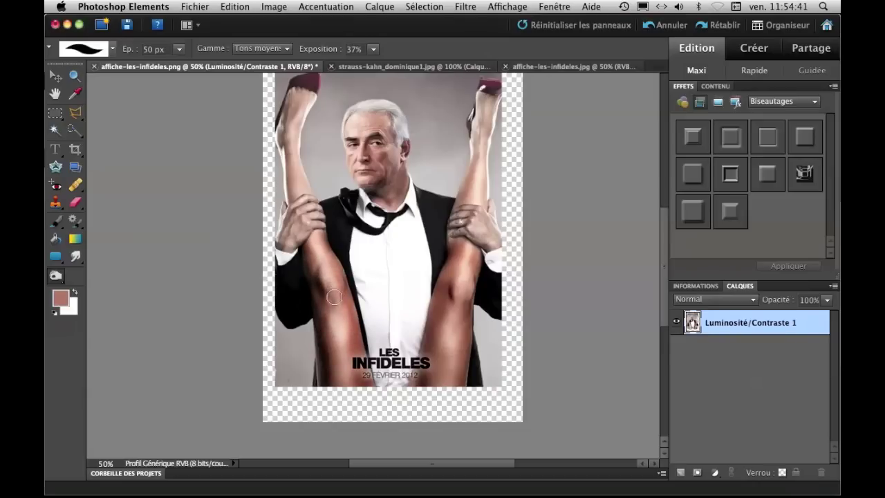
# Darken both legs up toward the hands, redoing the upper right leg with a 34 px brush.
pyautogui.moveTo(340, 282); pyautogui.dragTo(315, 239)
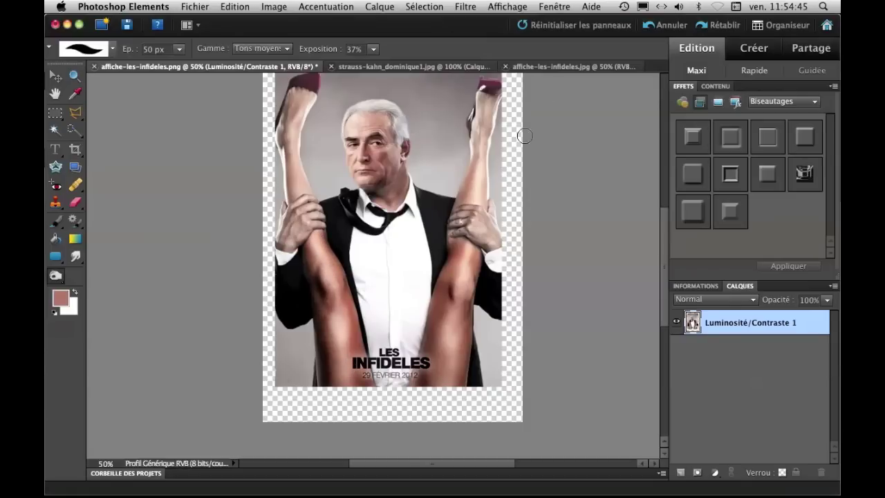
pyautogui.moveTo(468, 190)
pyautogui.mouseDown()
pyautogui.moveTo(481, 155)
pyautogui.moveTo(464, 198)
pyautogui.moveTo(476, 190)
pyautogui.moveTo(482, 202)
pyautogui.moveTo(483, 112)
pyautogui.moveTo(475, 146)
pyautogui.moveTo(485, 102)
pyautogui.mouseUp()
pyautogui.click(650, 26)
pyautogui.press('[')
pyautogui.press('[')
pyautogui.press('[')
pyautogui.moveTo(460, 200)
pyautogui.mouseDown()
pyautogui.moveTo(469, 172)
pyautogui.moveTo(471, 200)
pyautogui.moveTo(483, 197)
pyautogui.moveTo(484, 176)
pyautogui.moveTo(479, 201)
pyautogui.moveTo(473, 184)
pyautogui.moveTo(471, 126)
pyautogui.moveTo(487, 89)
pyautogui.moveTo(495, 91)
pyautogui.moveTo(493, 113)
pyautogui.moveTo(478, 116)
pyautogui.moveTo(480, 195)
pyautogui.mouseUp()
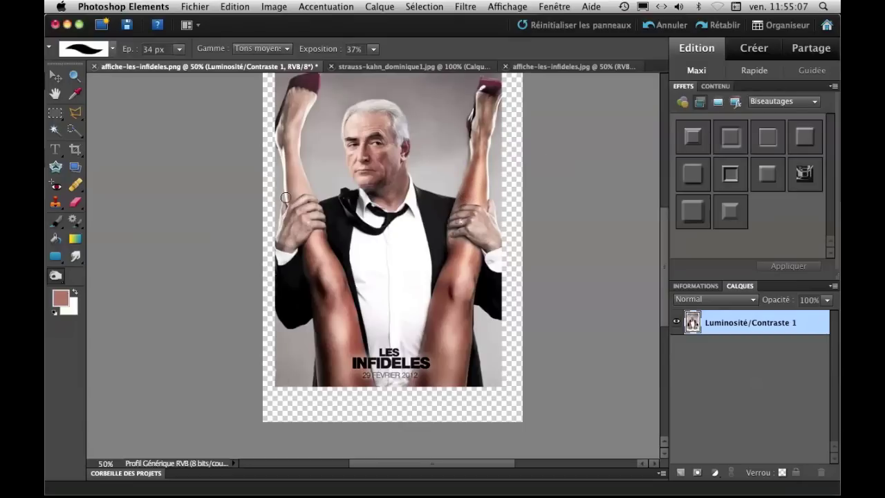
pyautogui.moveTo(290, 188)
pyautogui.mouseDown()
pyautogui.moveTo(287, 142)
pyautogui.moveTo(292, 166)
pyautogui.moveTo(280, 151)
pyautogui.moveTo(280, 132)
pyautogui.moveTo(287, 91)
pyautogui.moveTo(289, 108)
pyautogui.moveTo(296, 89)
pyautogui.moveTo(314, 87)
pyautogui.moveTo(296, 120)
pyautogui.moveTo(296, 110)
pyautogui.moveTo(293, 148)
pyautogui.moveTo(313, 94)
pyautogui.moveTo(297, 123)
pyautogui.mouseUp()
pyautogui.moveTo(291, 158)
pyautogui.mouseDown()
pyautogui.moveTo(300, 185)
pyautogui.moveTo(289, 165)
pyautogui.mouseUp()
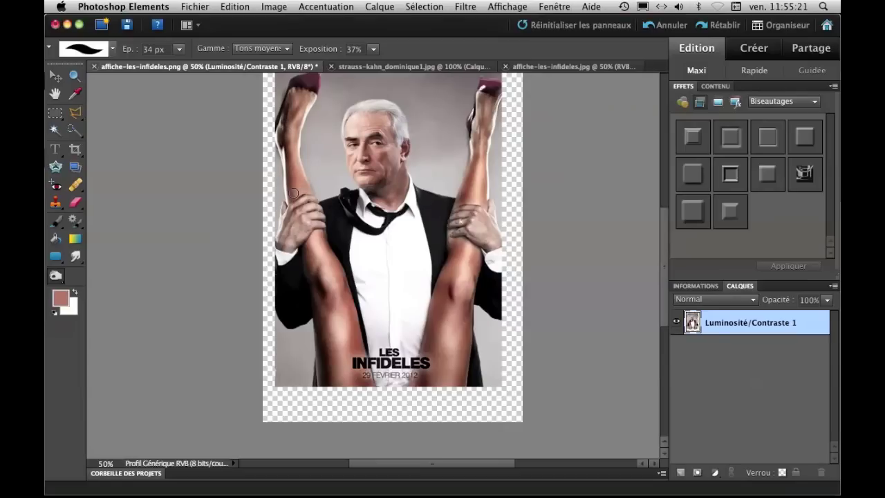
# At 100% zoom, gently burn the right leg below the hand at about 10% exposure.
pyautogui.press('super+plus')
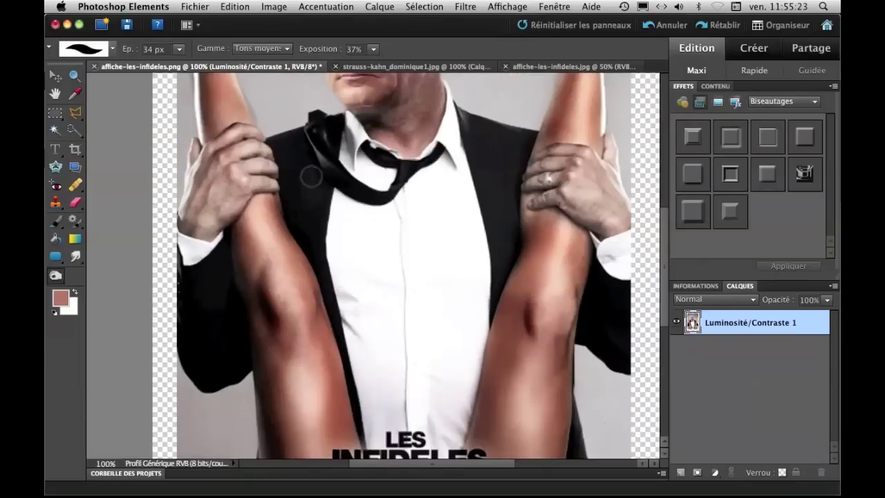
pyautogui.press(']')
pyautogui.press(']')
pyautogui.press(']')
pyautogui.press(']')
pyautogui.press(']')
pyautogui.press(']')
pyautogui.press(']')
pyautogui.press(']')
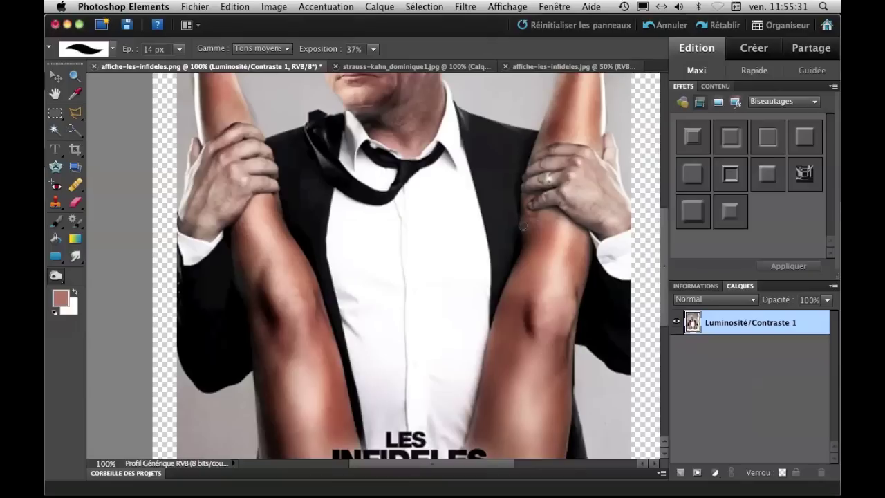
pyautogui.click(647, 25)
pyautogui.click(374, 51)
pyautogui.moveTo(374, 63); pyautogui.dragTo(359, 63)
pyautogui.click(523, 215)
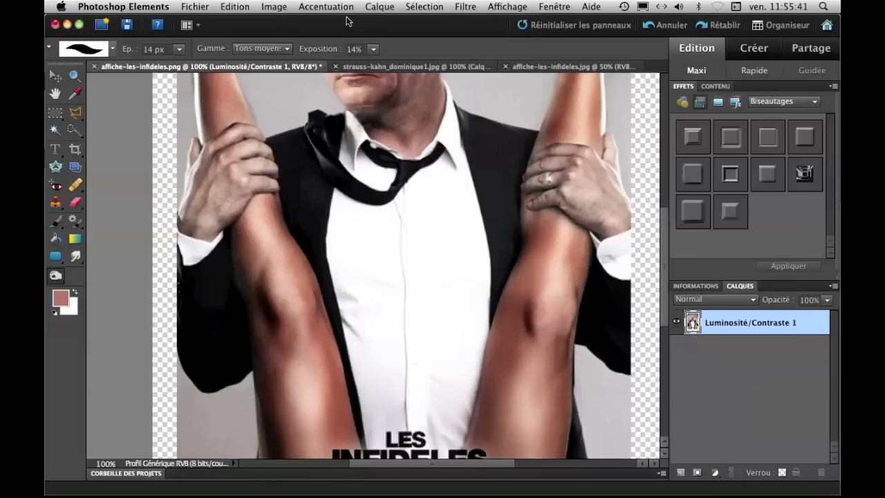
pyautogui.click(374, 49)
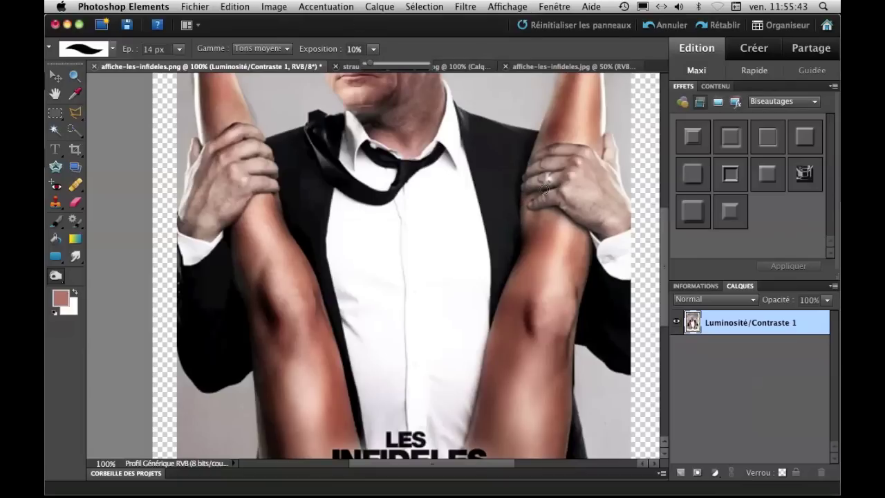
pyautogui.moveTo(533, 210)
pyautogui.mouseDown()
pyautogui.moveTo(525, 214)
pyautogui.moveTo(563, 216)
pyautogui.mouseUp()
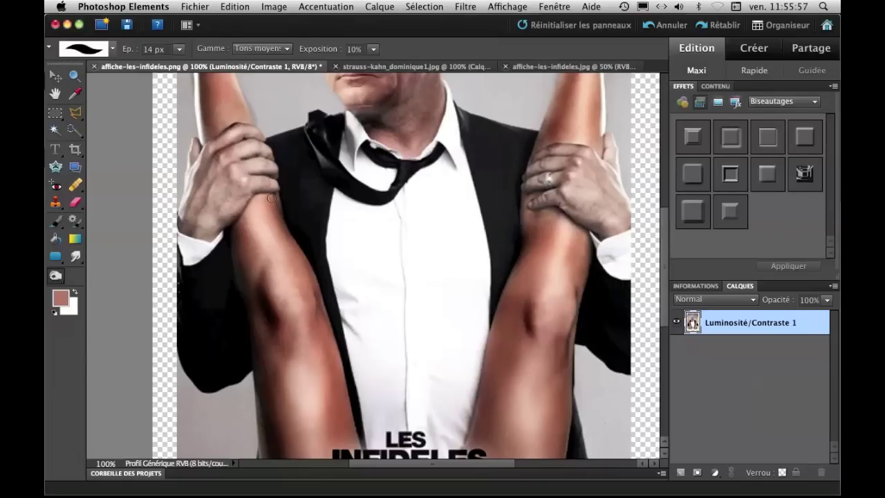
# Zoom out to 50%, choose the Dodge tool, and bring the poster's top text into view.
pyautogui.press('super+minus')
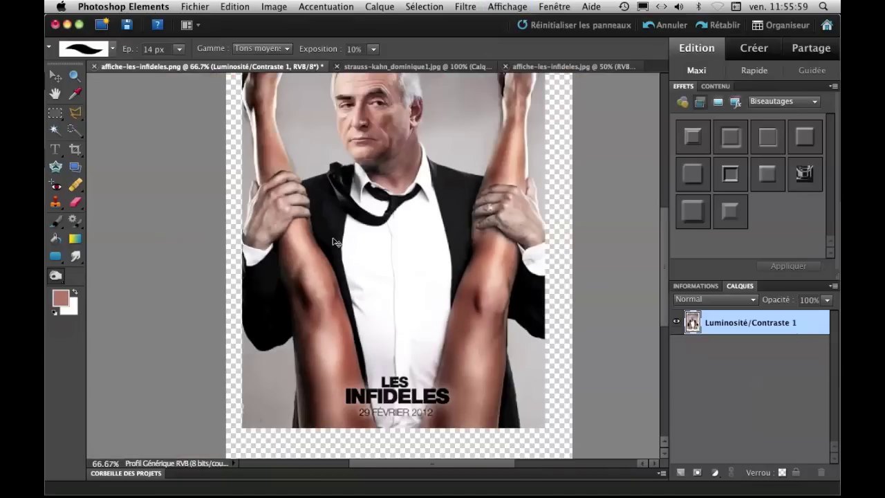
pyautogui.press('super+minus')
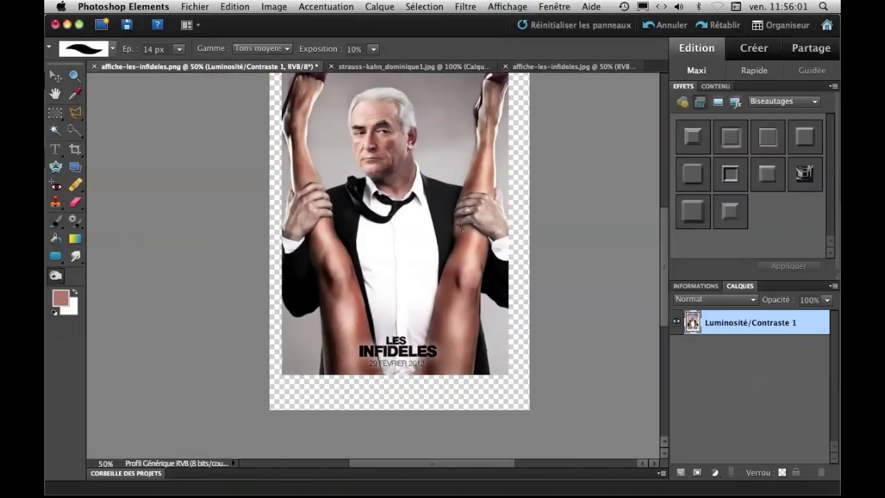
pyautogui.moveTo(55, 275); pyautogui.dragTo(76, 291)
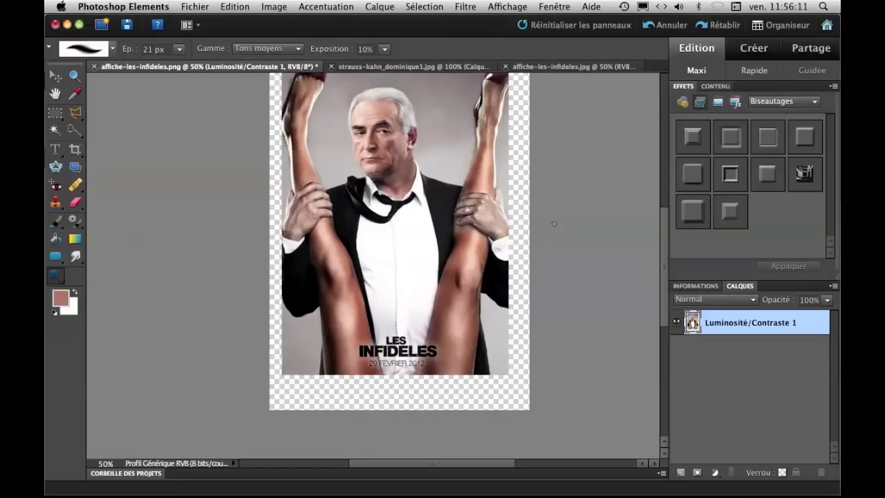
pyautogui.moveTo(406, 156); pyautogui.dragTo(406, 195)
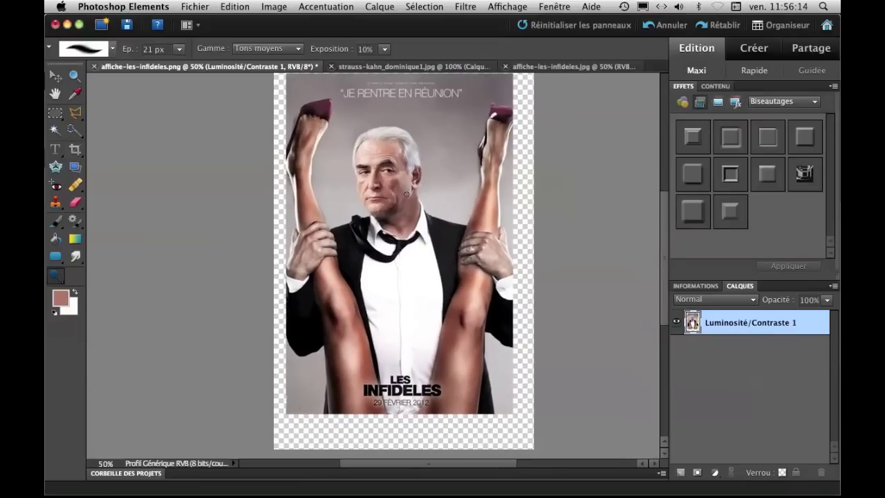
# Magic-wand the transparent border, invert the selection, crop the image to it, and deselect.
pyautogui.click(55, 132)
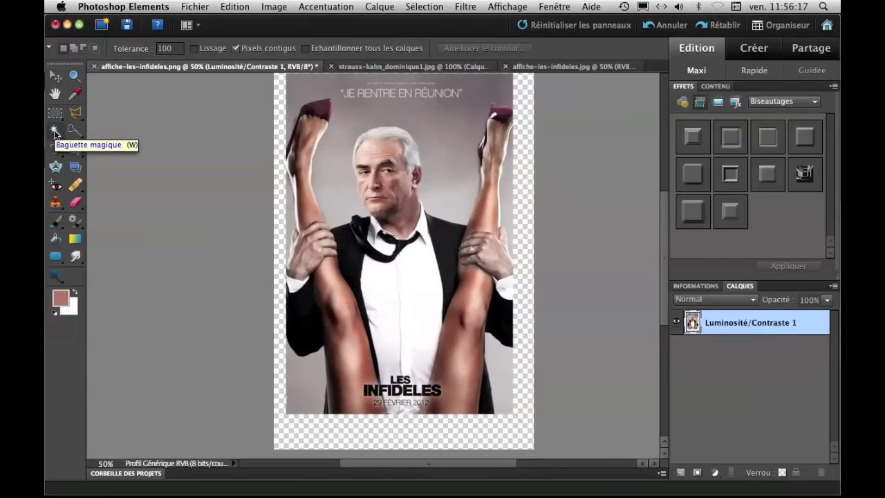
pyautogui.click(359, 435)
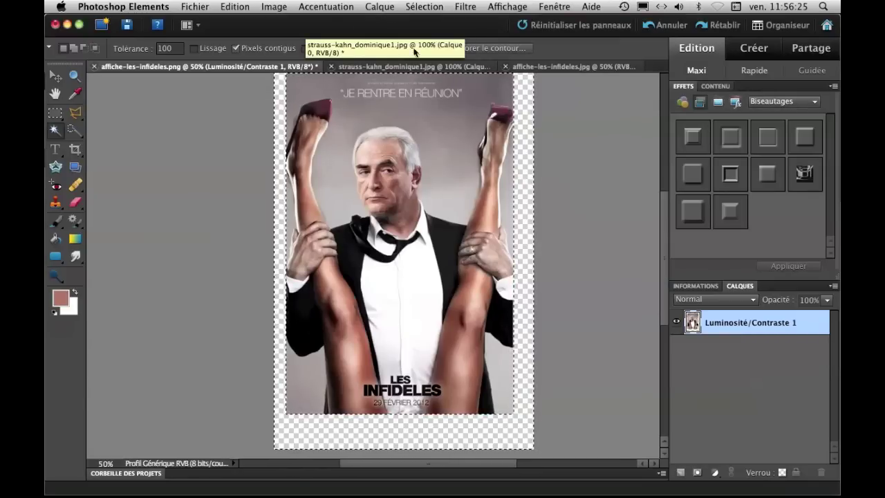
pyautogui.click(434, 8)
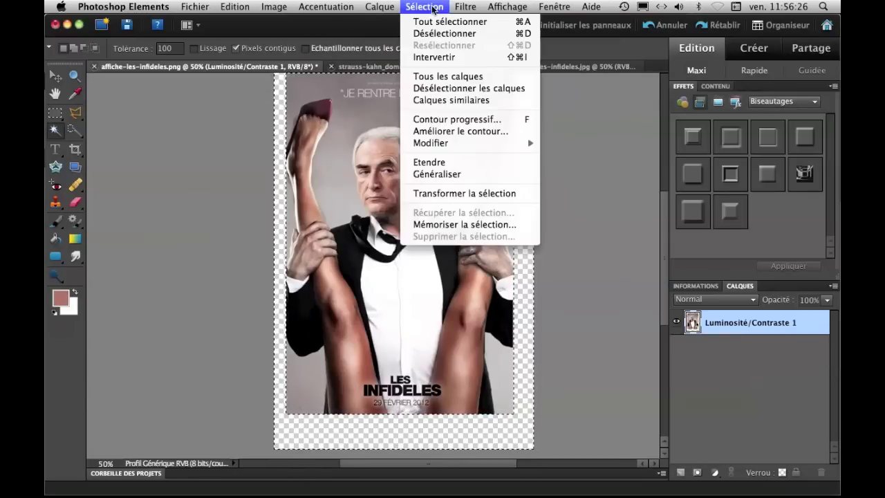
pyautogui.click(444, 57)
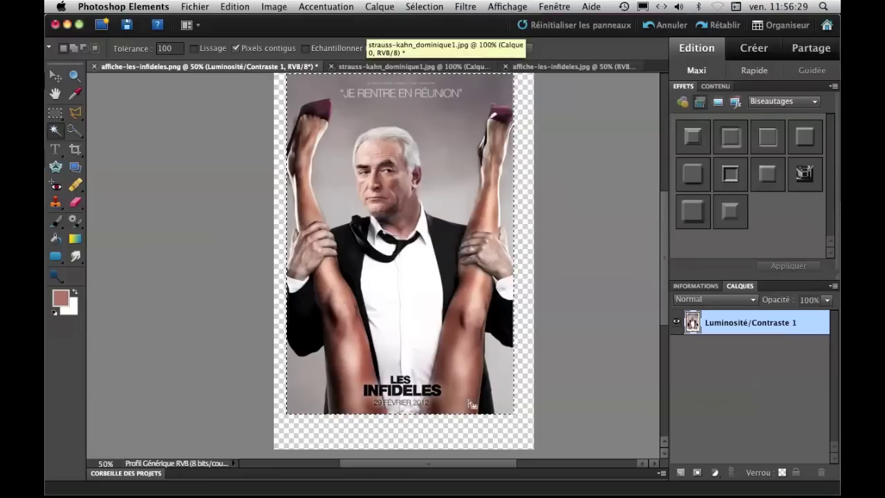
pyautogui.click(275, 8)
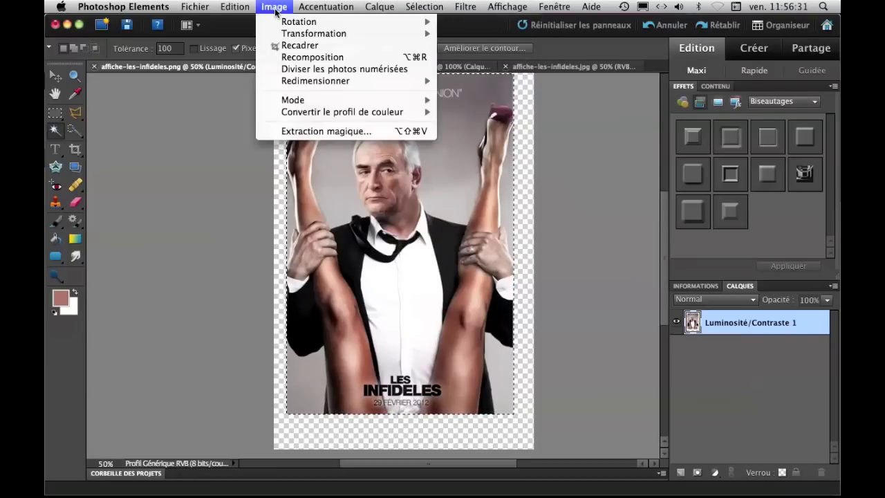
pyautogui.click(291, 46)
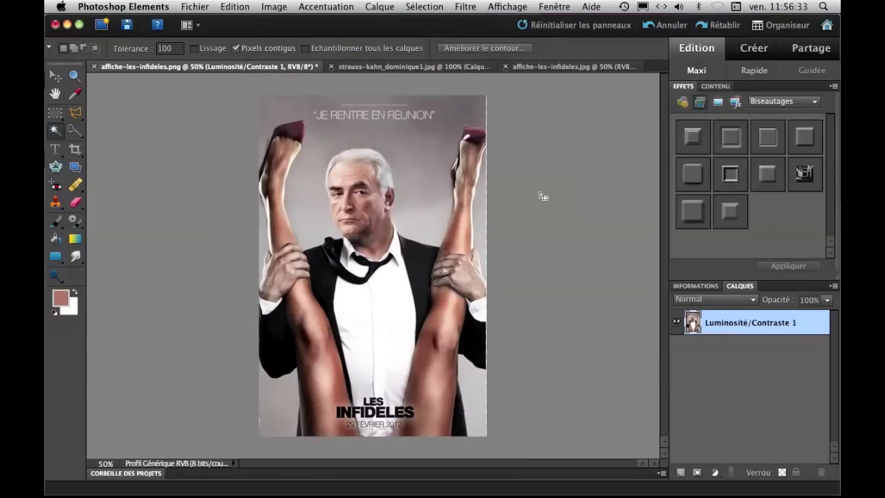
pyautogui.click(542, 195)
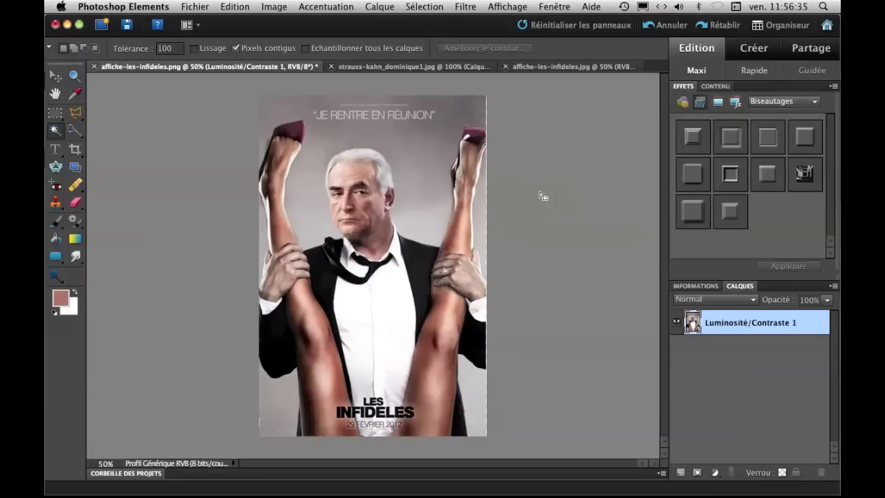